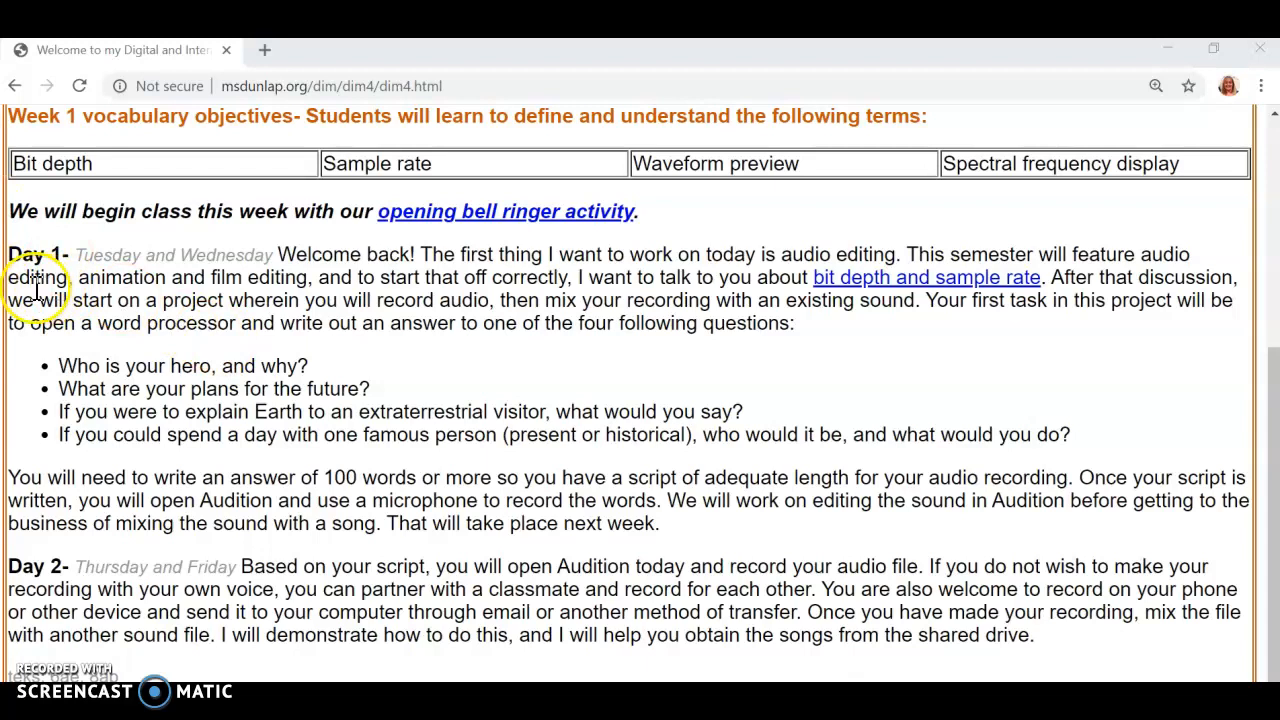
Step: Highlight the four script questions on the class page, and switch to the blank Document2 in Word
left_click_drag(58, 366, 1110, 450)
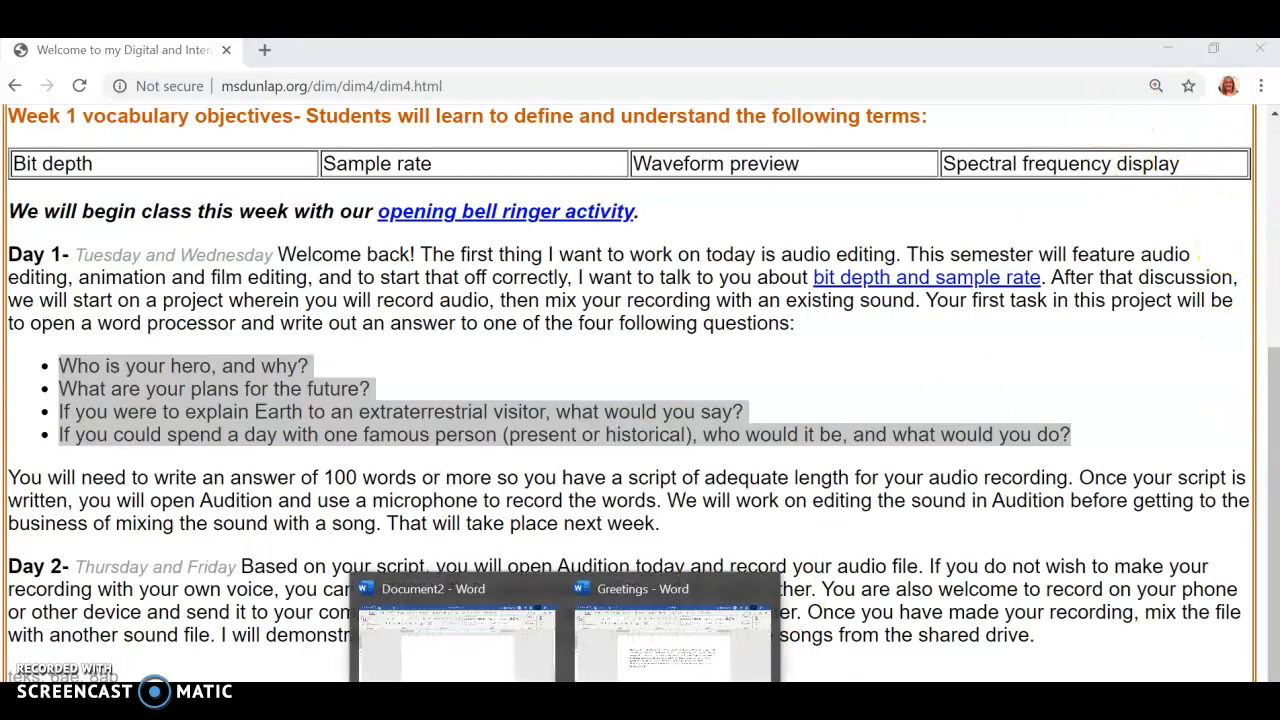
left_click(497, 637)
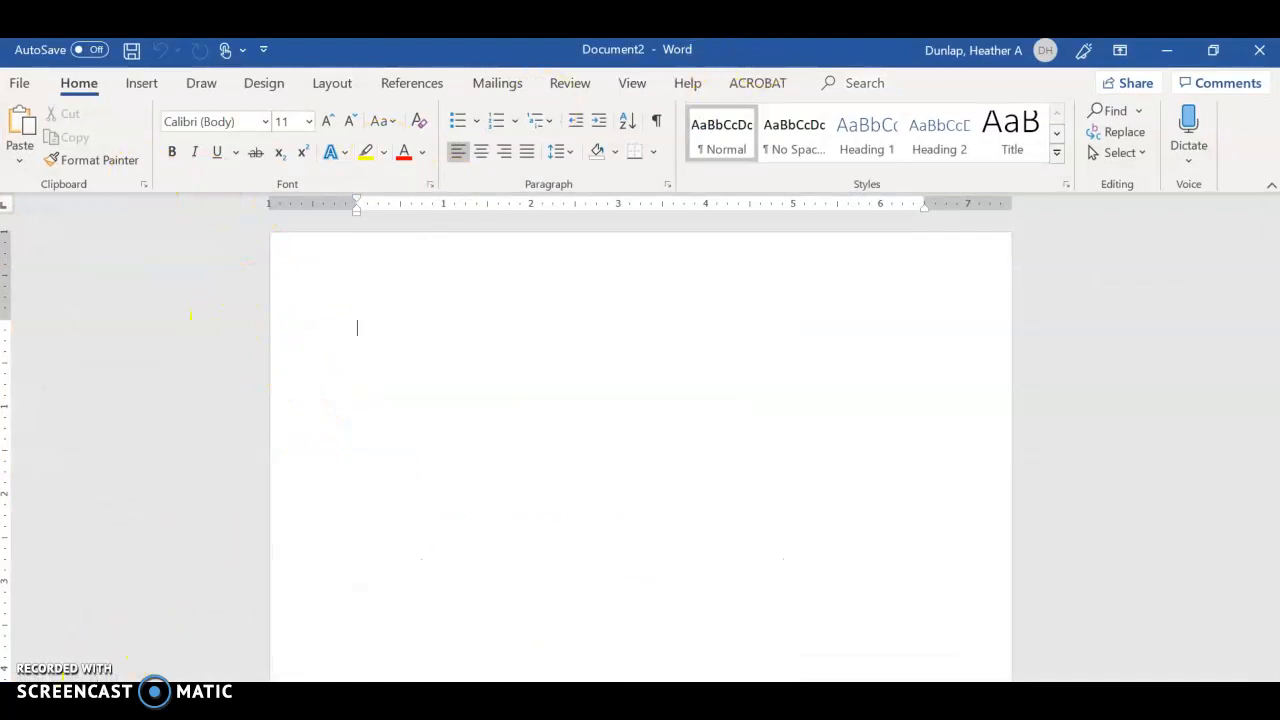
left_click(22, 702)
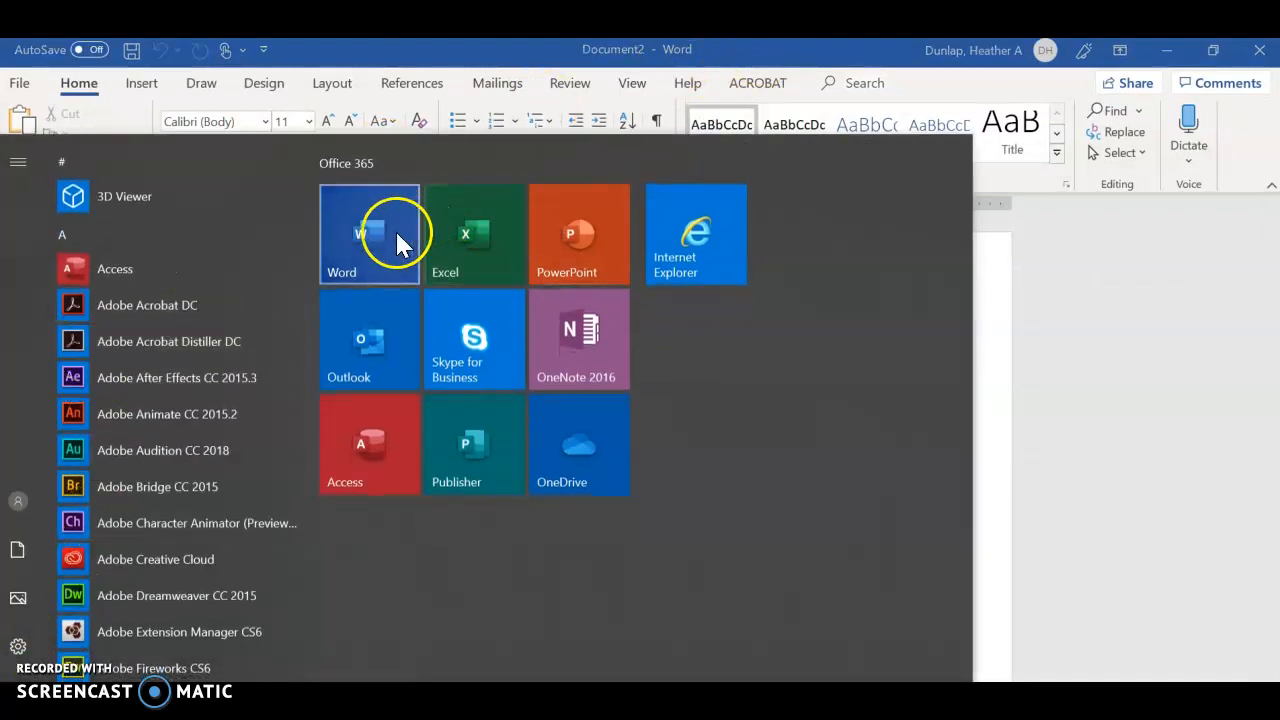
left_click(1057, 271)
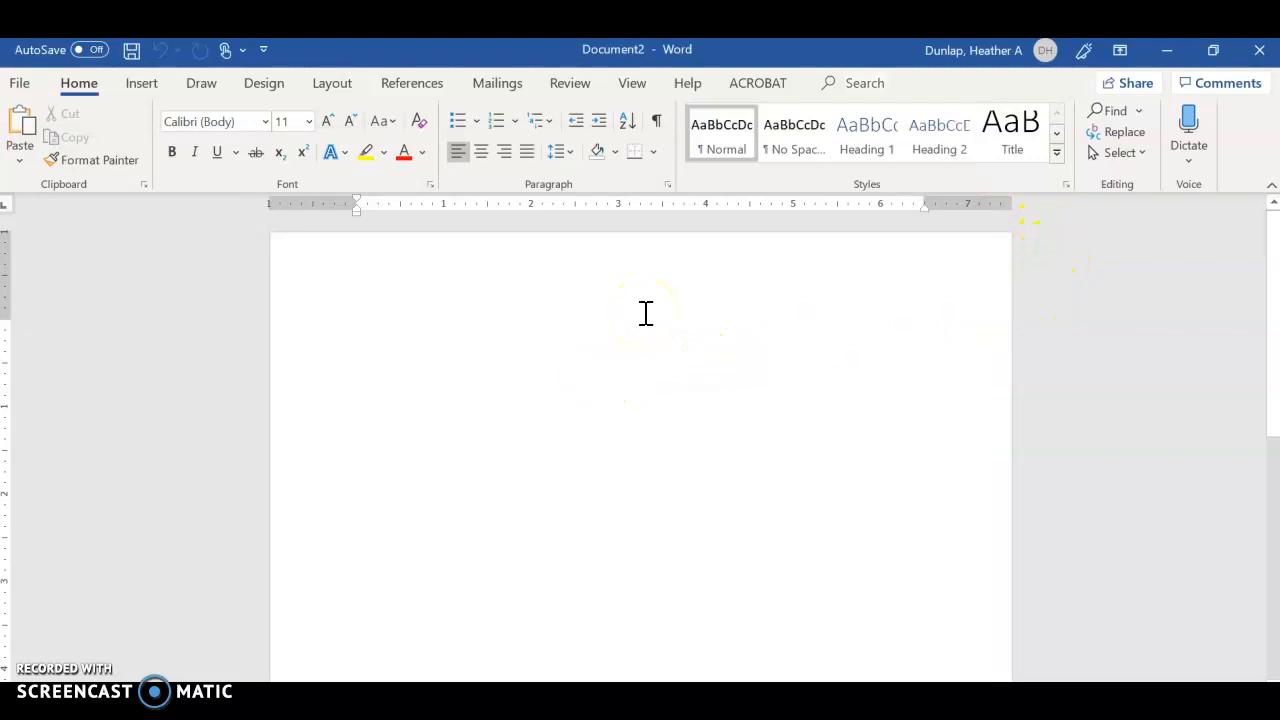
Step: Write "If I were to spend a day with a famous person" in the blank document
type("If I were to spend a day with afamous person")
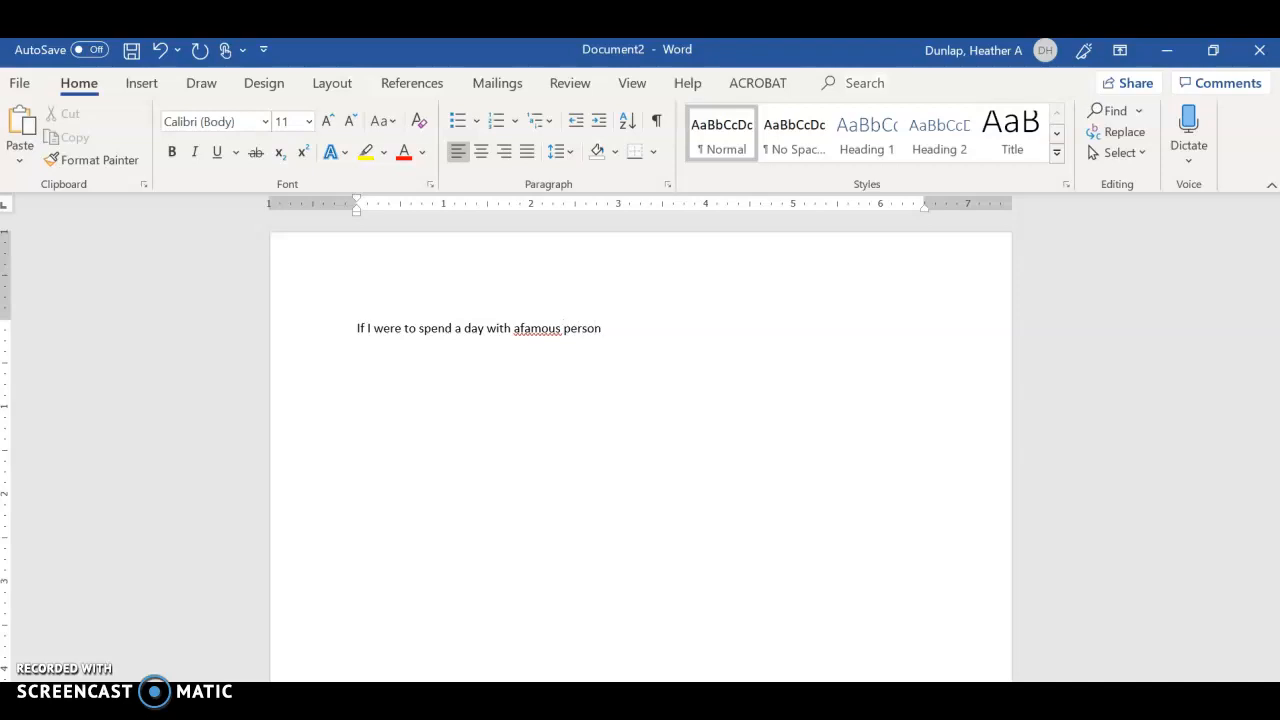
left_click(519, 328)
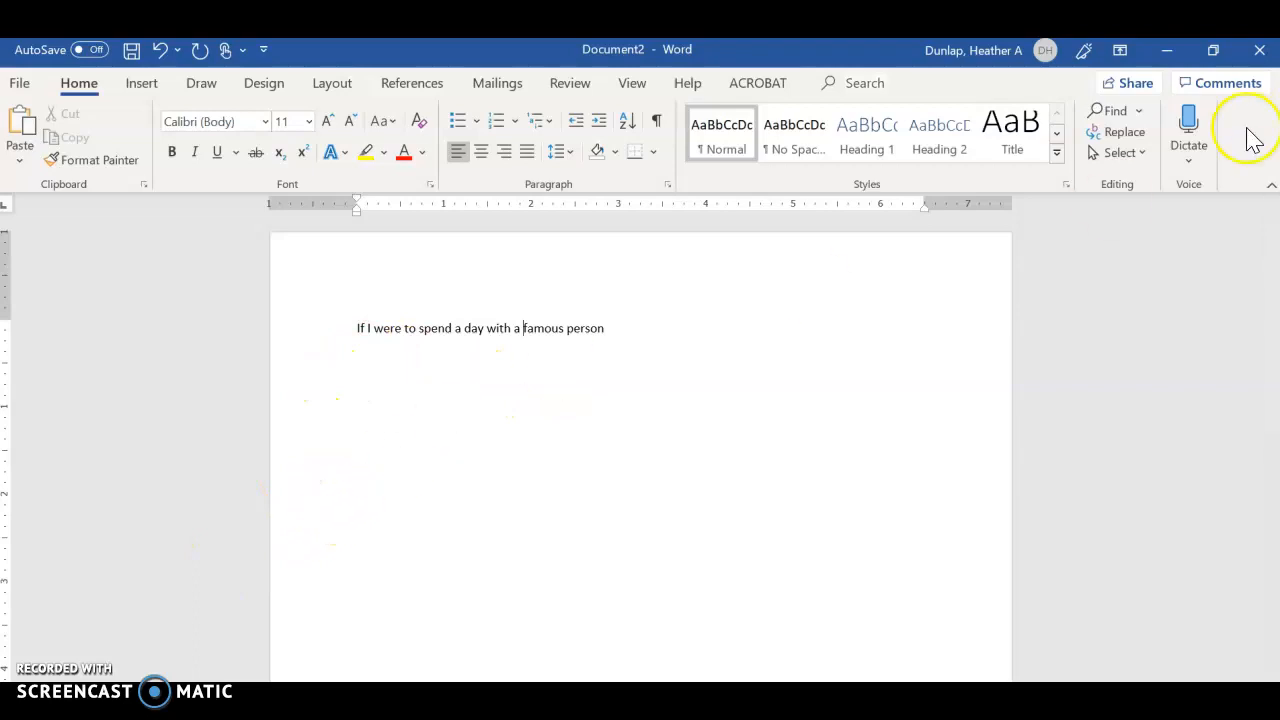
Step: Restore the Document2 window to a smaller size, move it over the class page, and minimize it
left_click(1213, 49)
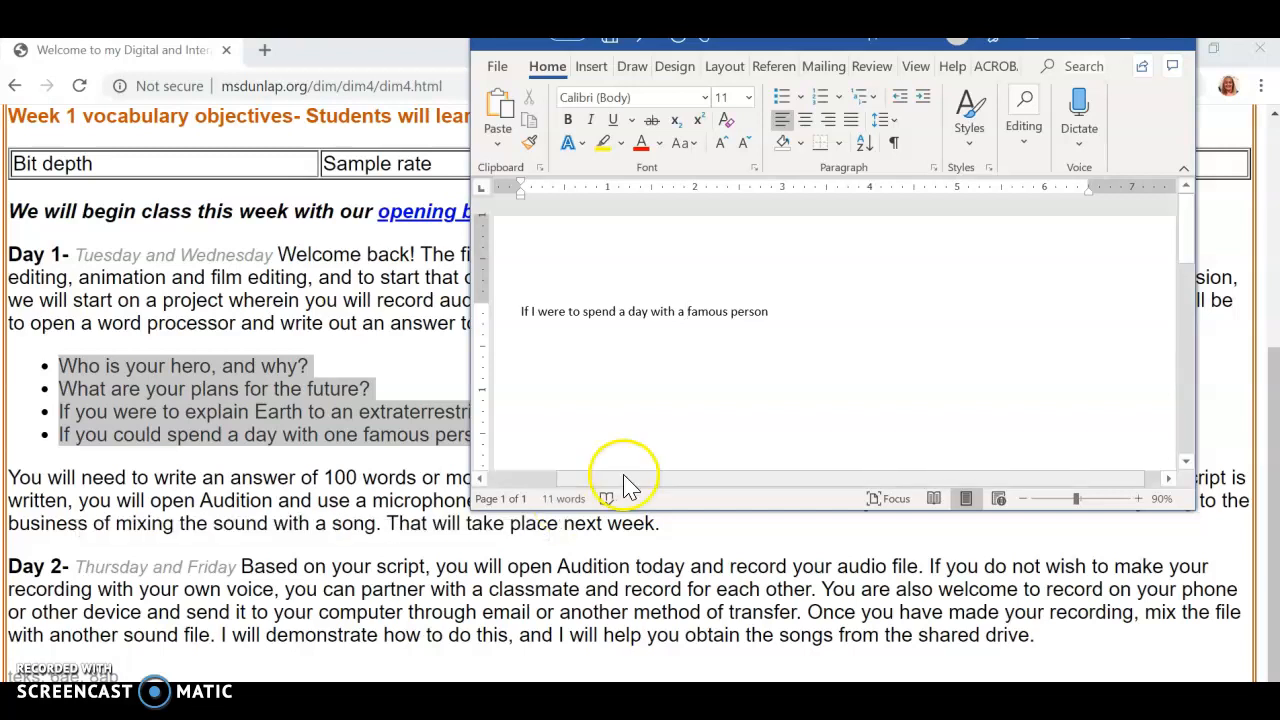
left_click_drag(888, 44, 726, 200)
left_click(901, 210)
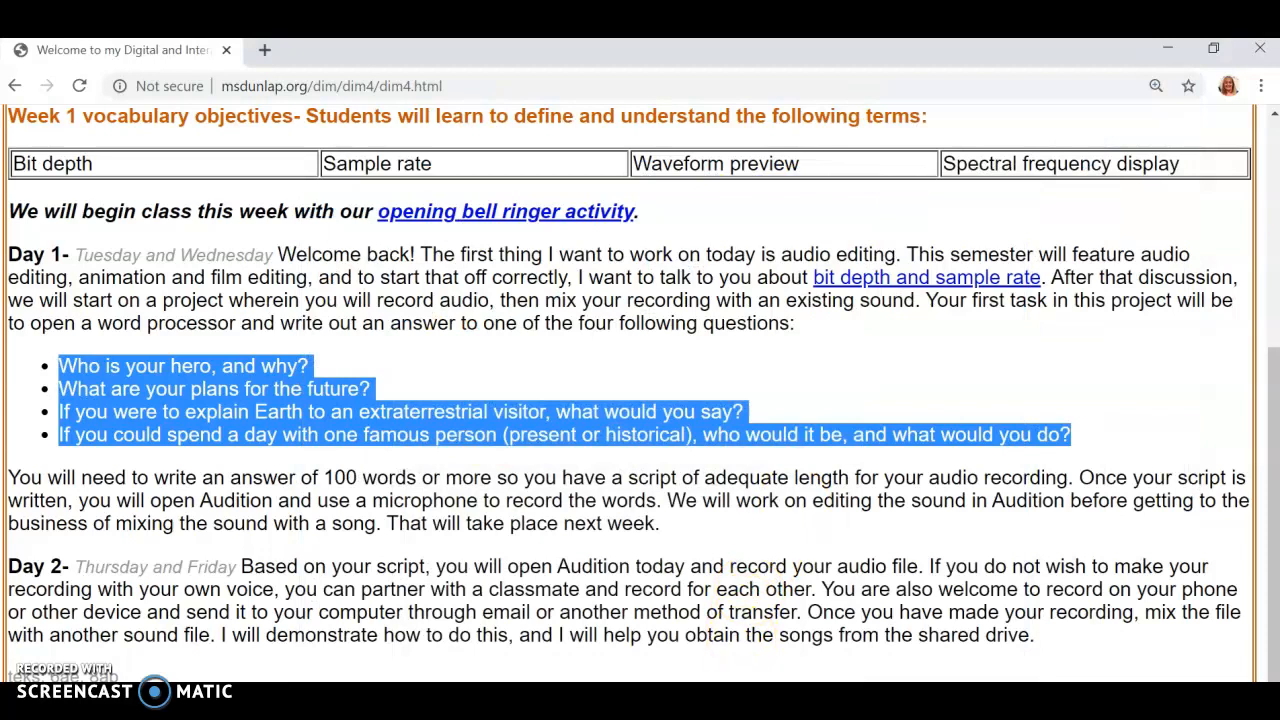
Step: Bring up the Greetings script in a smaller window over the class page, and minimize it
left_click(545, 705)
left_click(595, 647)
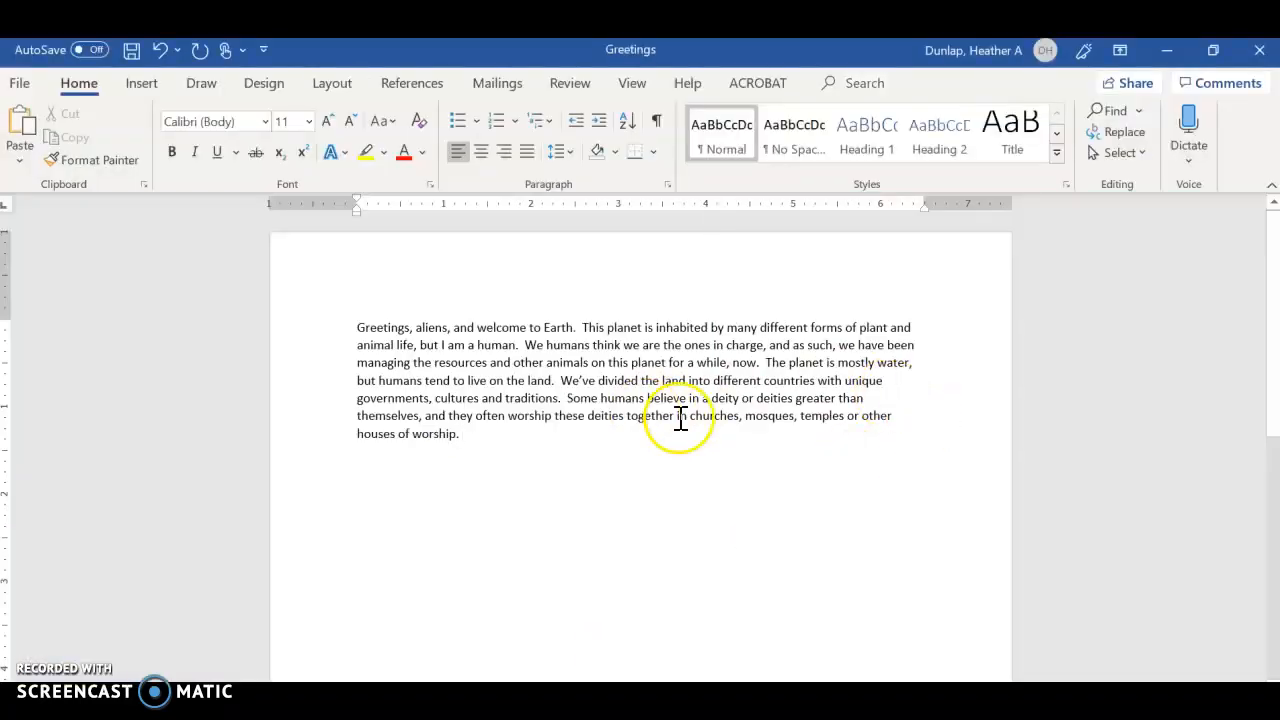
left_click(1213, 49)
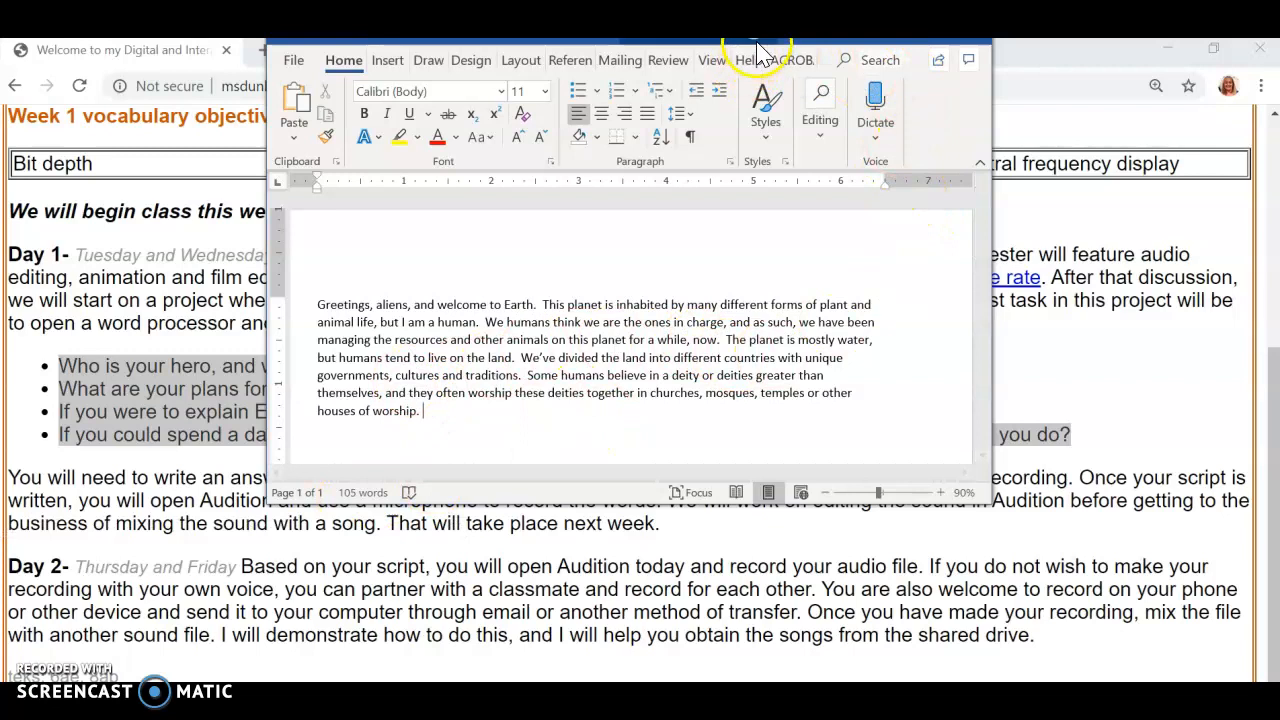
left_click_drag(760, 45, 672, 172)
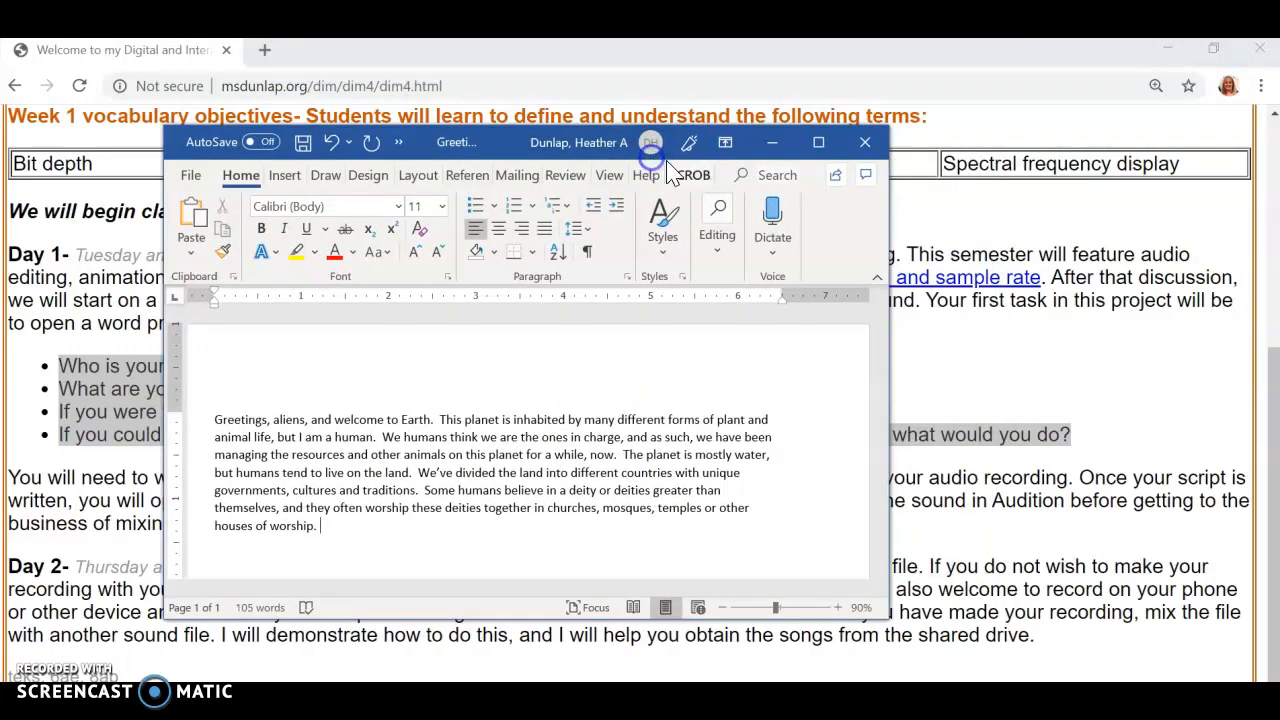
left_click(772, 142)
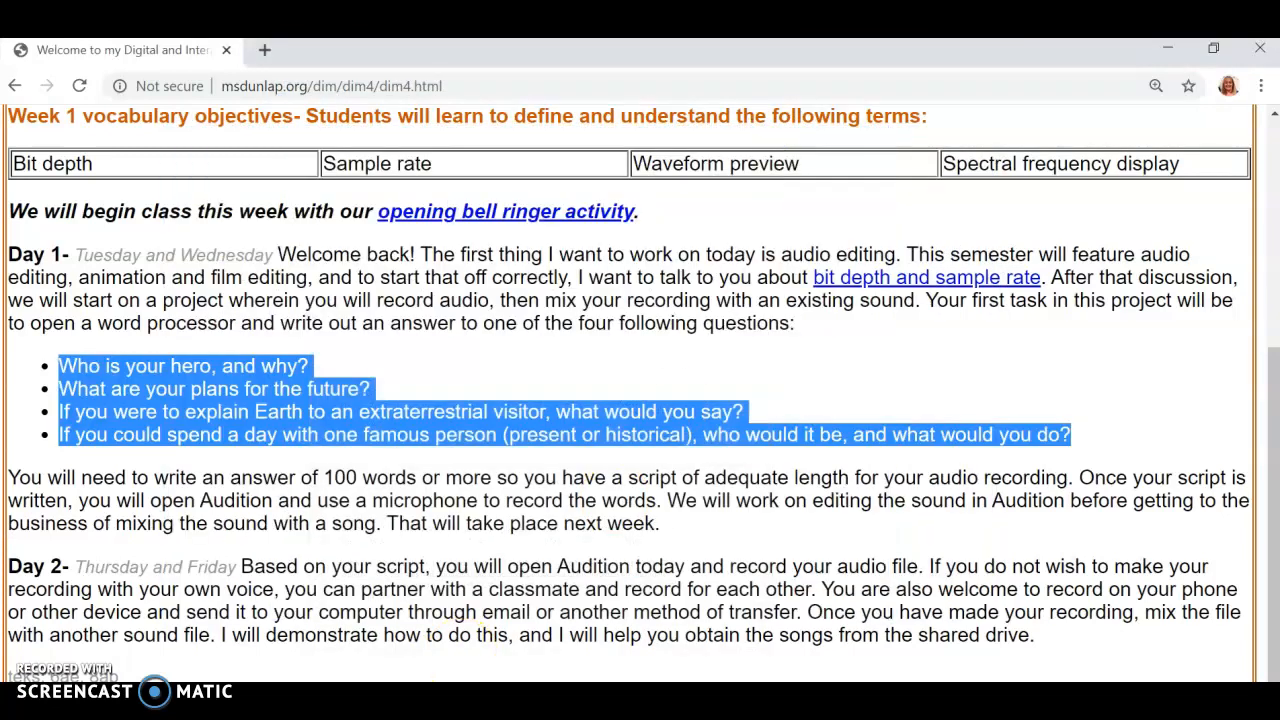
Step: Switch to Adobe Audition CC 2018
key("alt+Tab")
key("super")
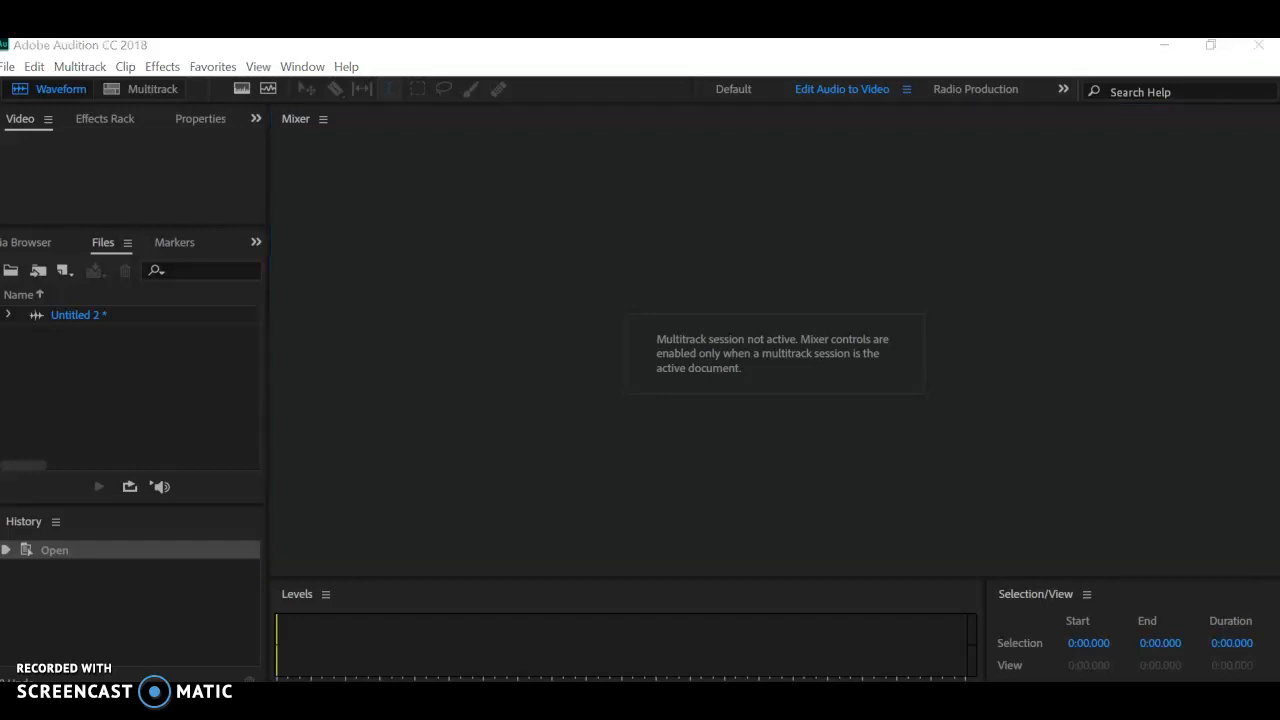
scroll(126, 440, "down", 3)
scroll(123, 434, "up", 3)
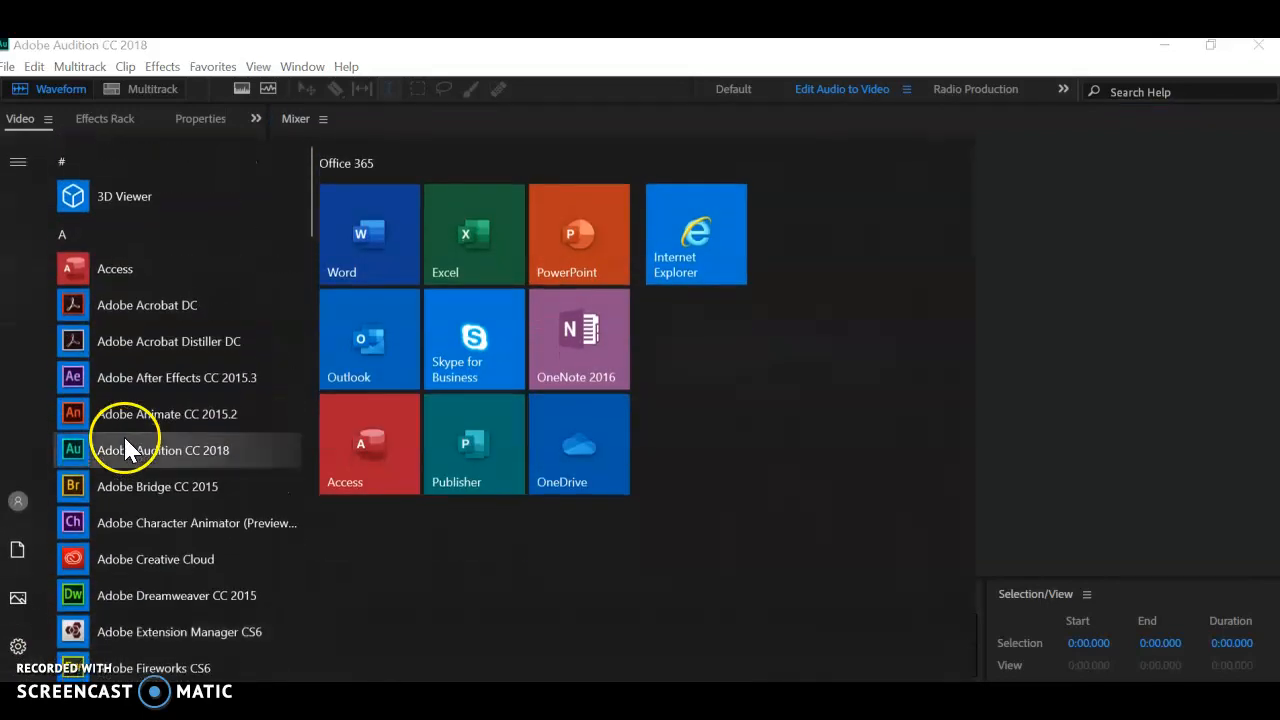
left_click(66, 458)
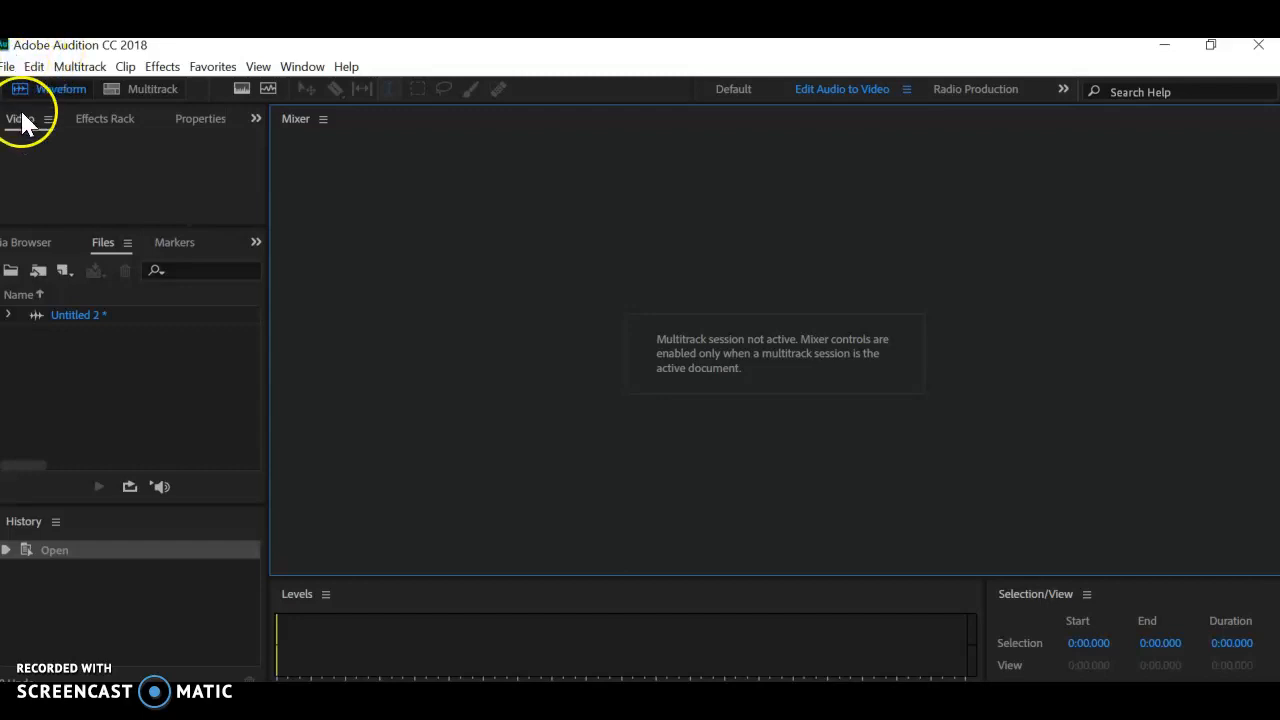
Step: Create a new audio file named "aliens" and open it in the waveform editor
left_click(8, 66)
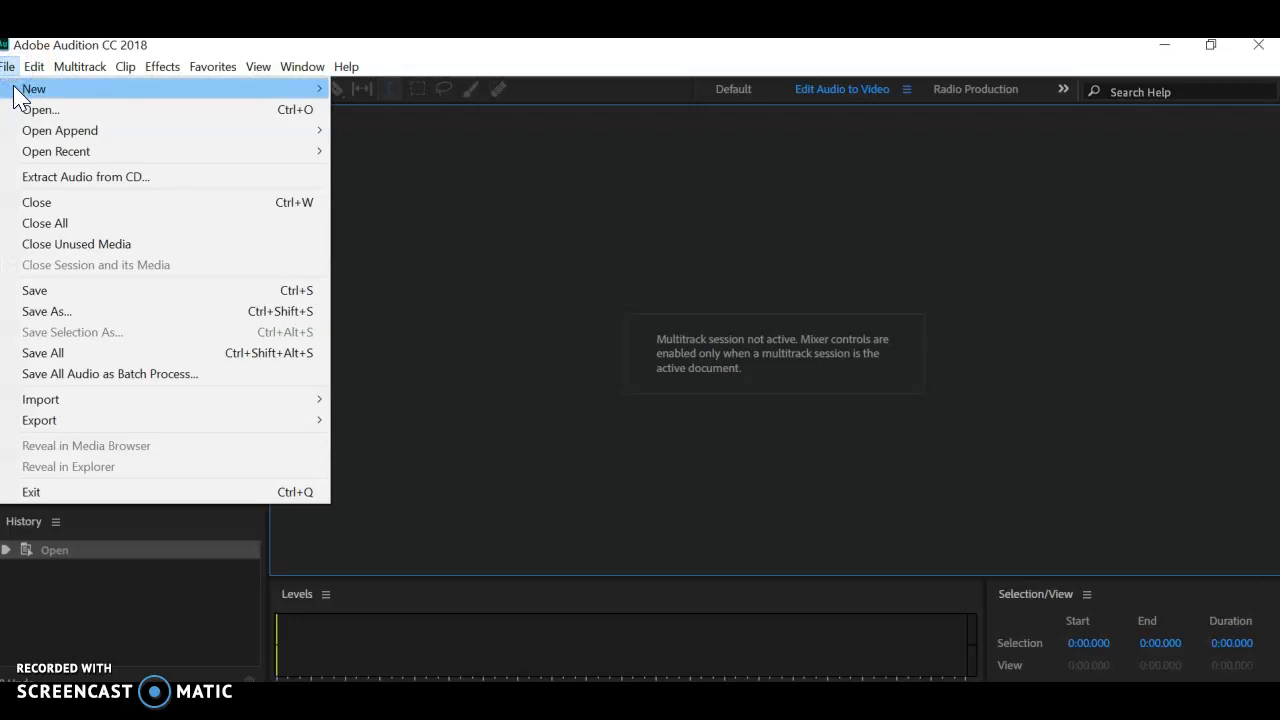
left_click(14, 88)
left_click(388, 110)
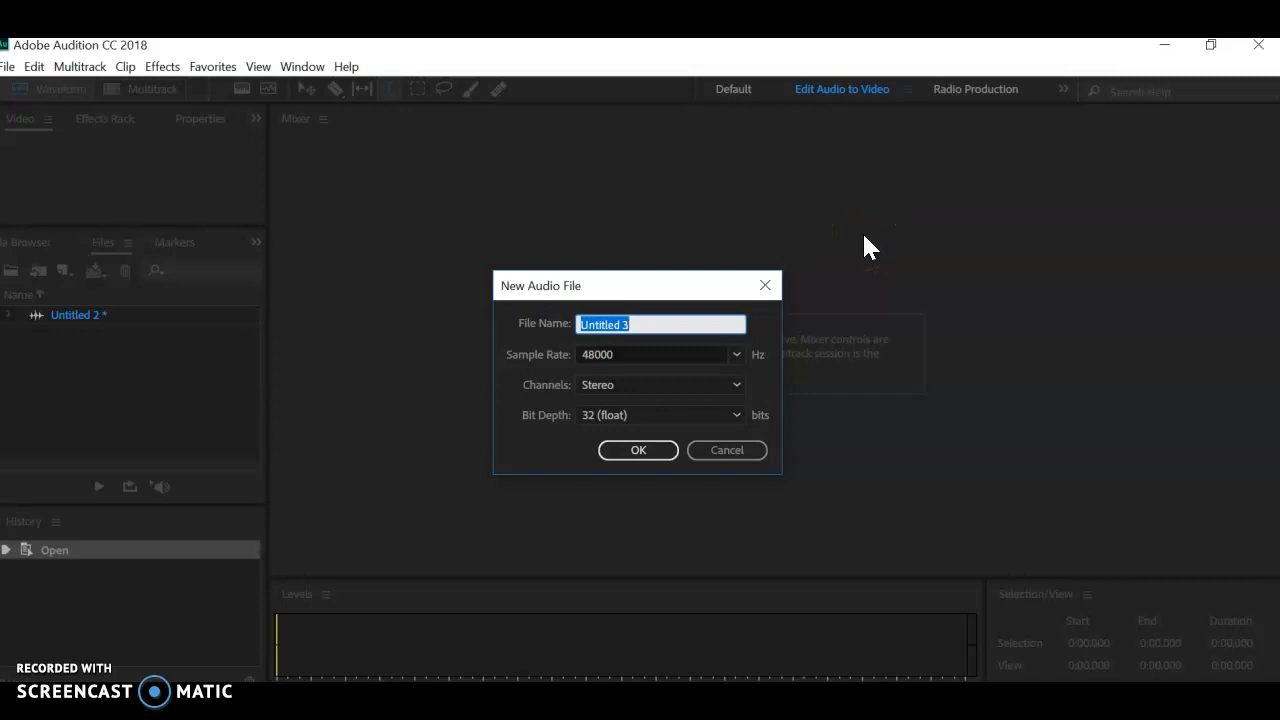
type("aliens")
left_click(660, 451)
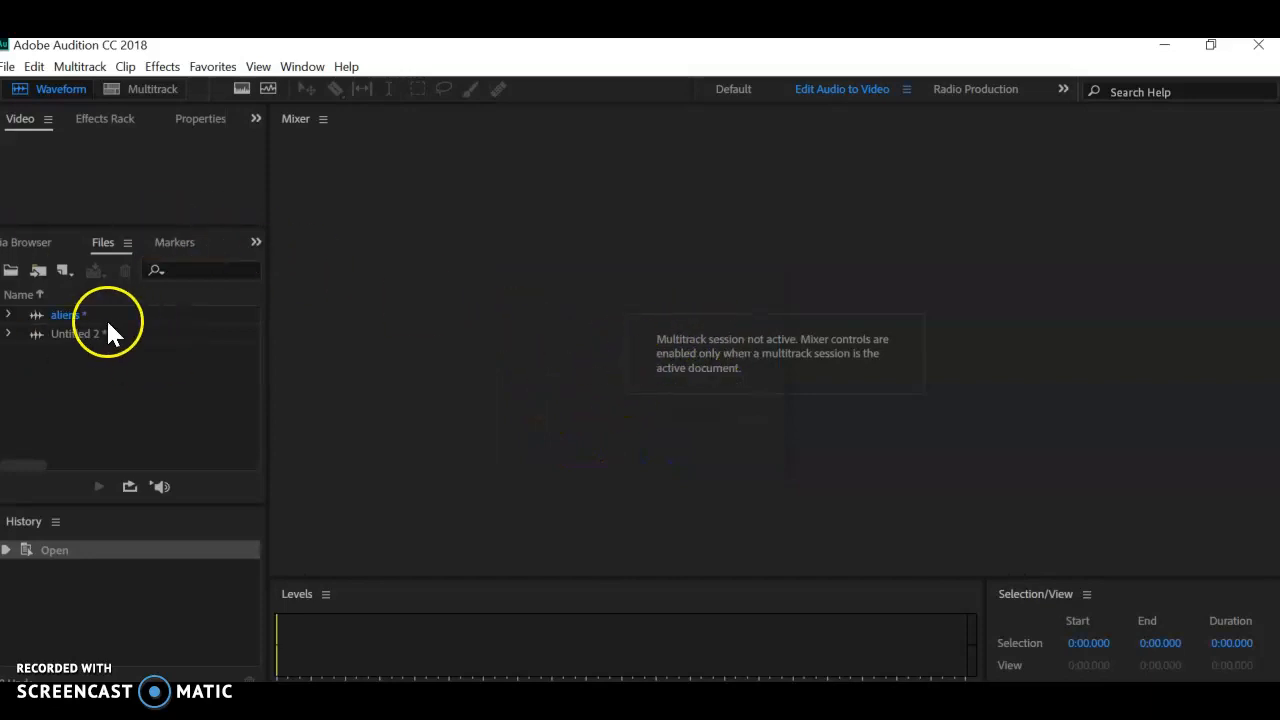
double_click(56, 314)
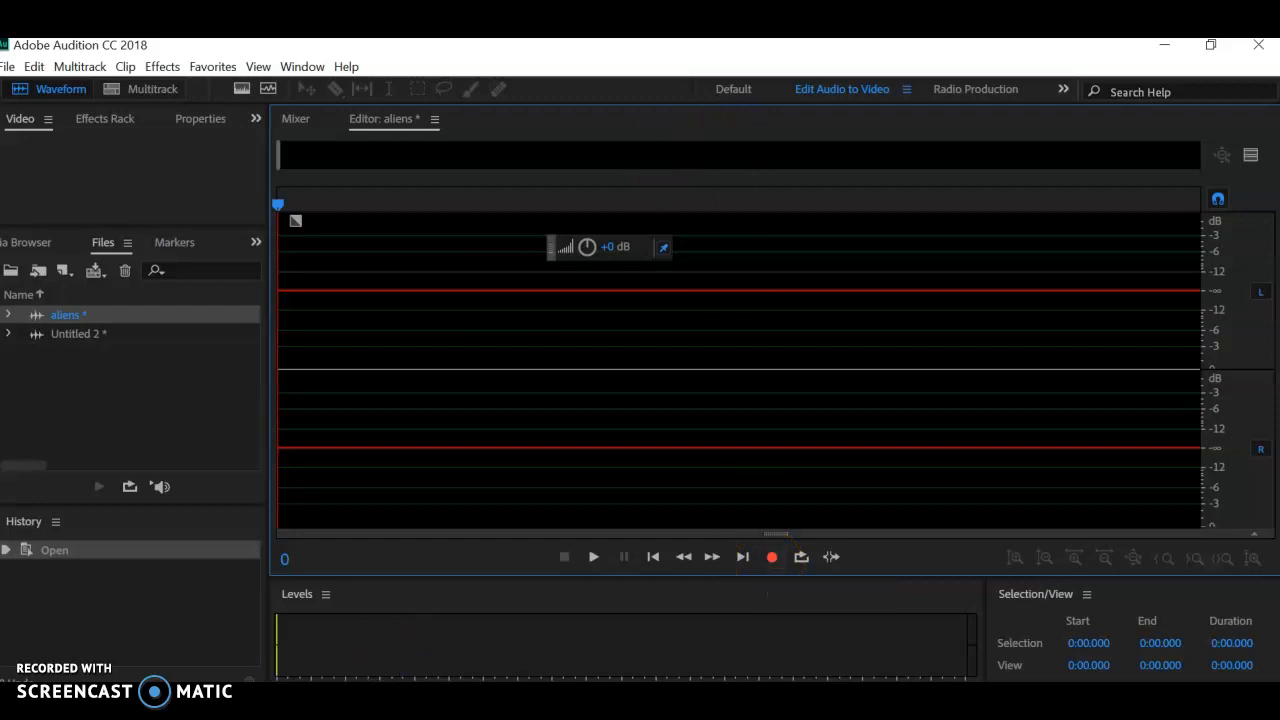
Step: Arrange Audition side by side with the Greetings document in Word
left_click(1209, 45)
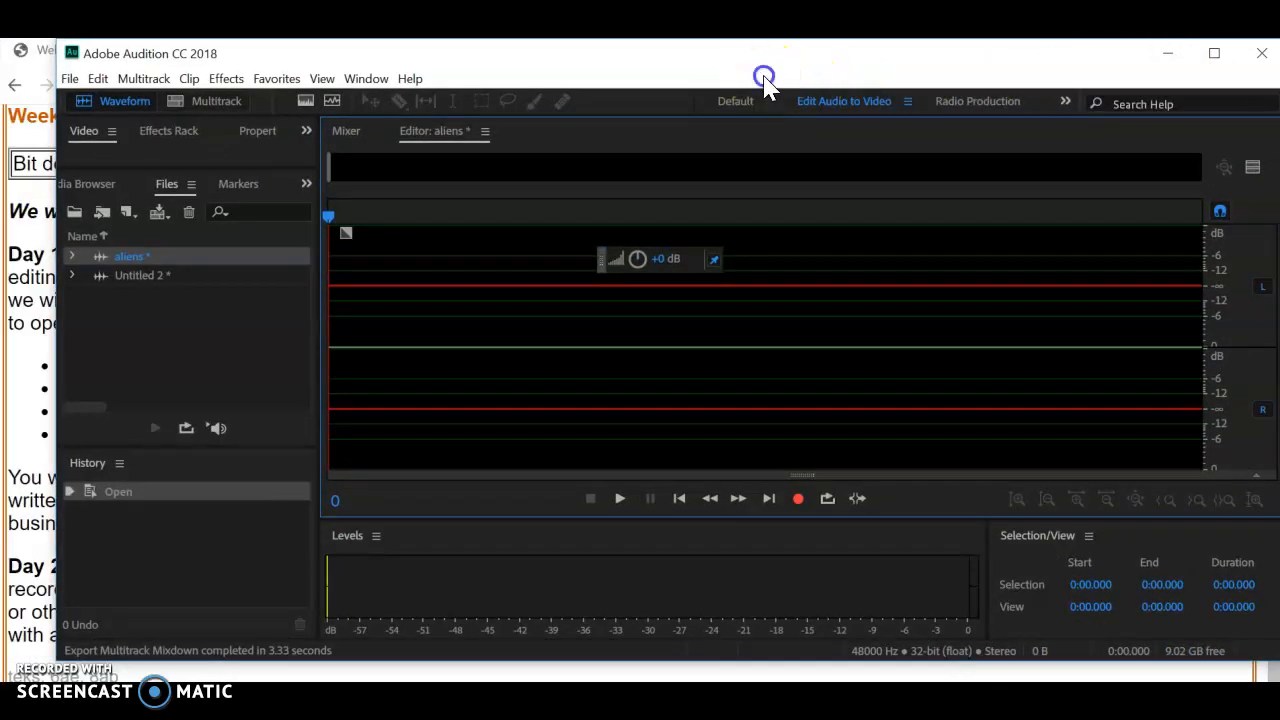
left_click_drag(749, 57, 1279, 283)
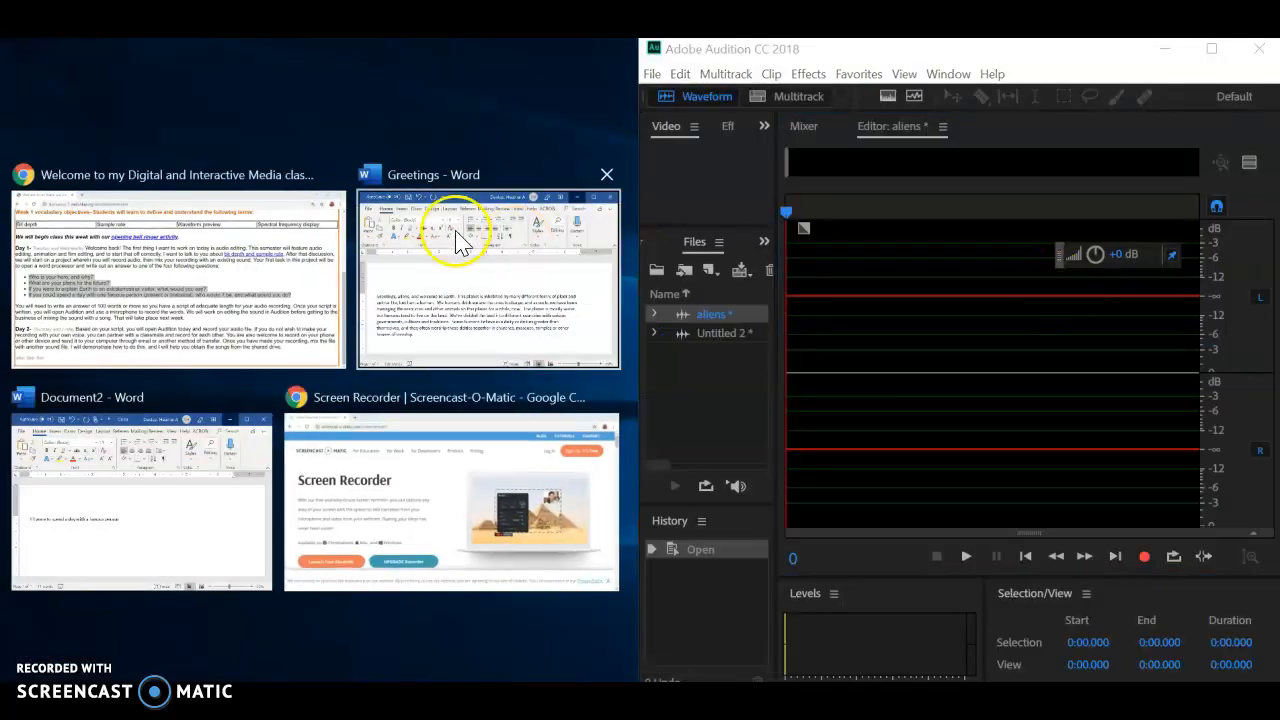
left_click(425, 237)
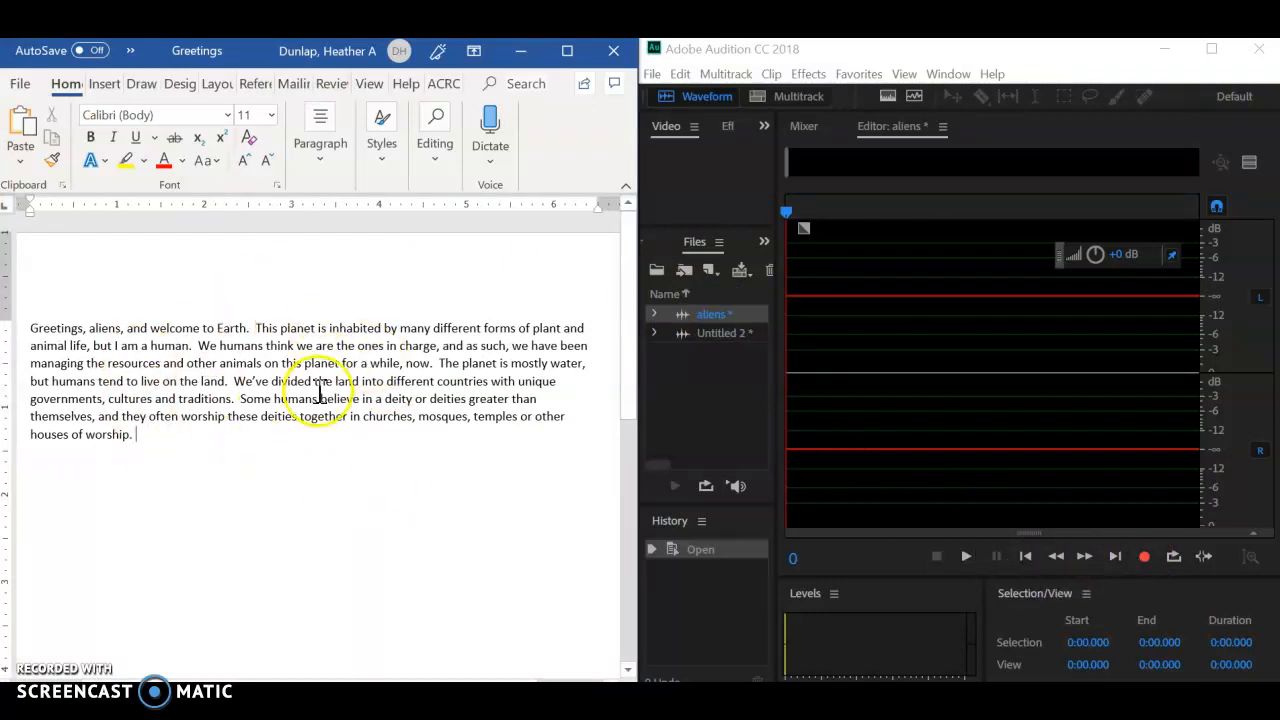
Step: Record a voice clip of about 3.5 seconds into the aliens audio file
left_click(1143, 556)
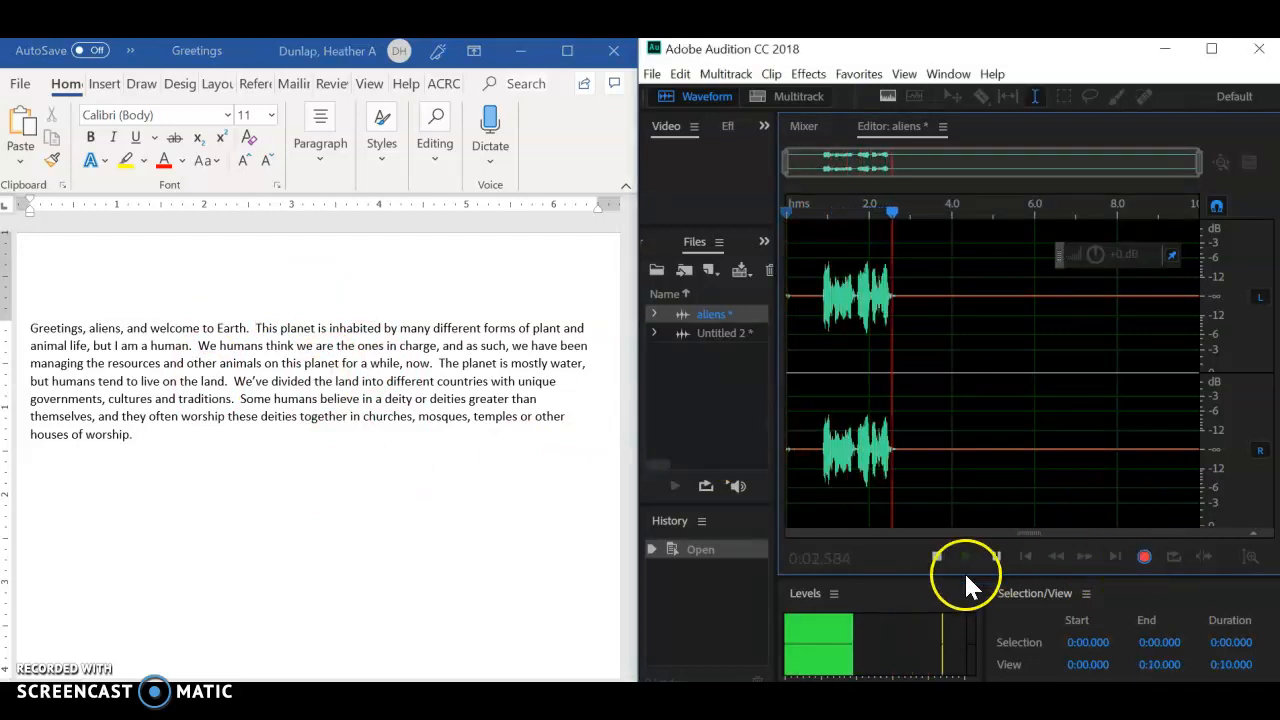
left_click(936, 556)
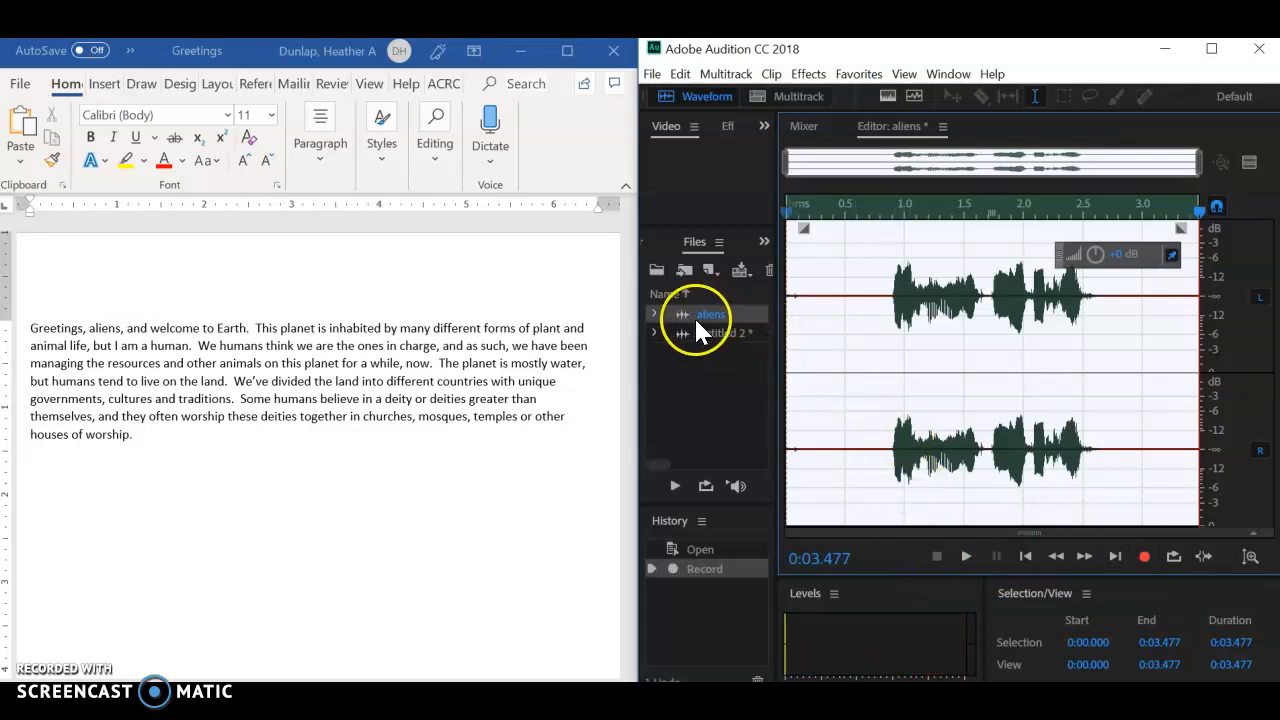
left_click(587, 349)
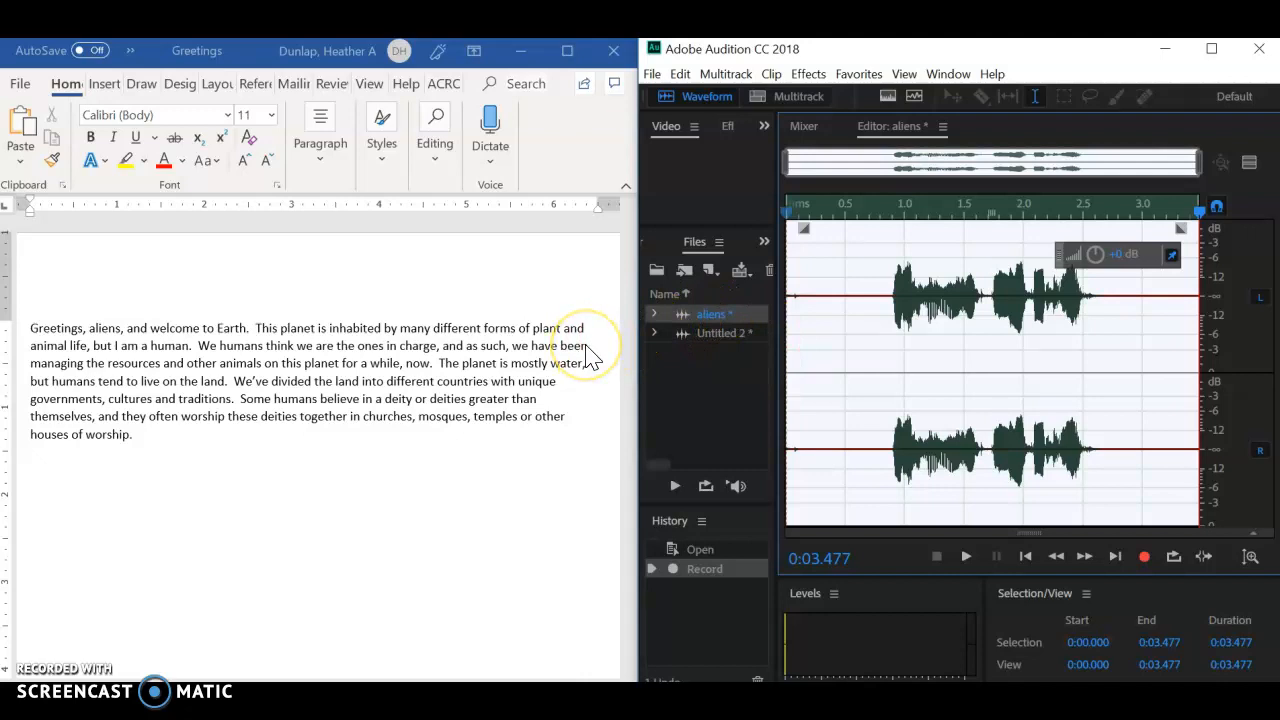
Step: Delete a section about 1.57 seconds long from the aliens recording, starting at 0.426 seconds
left_click(943, 286)
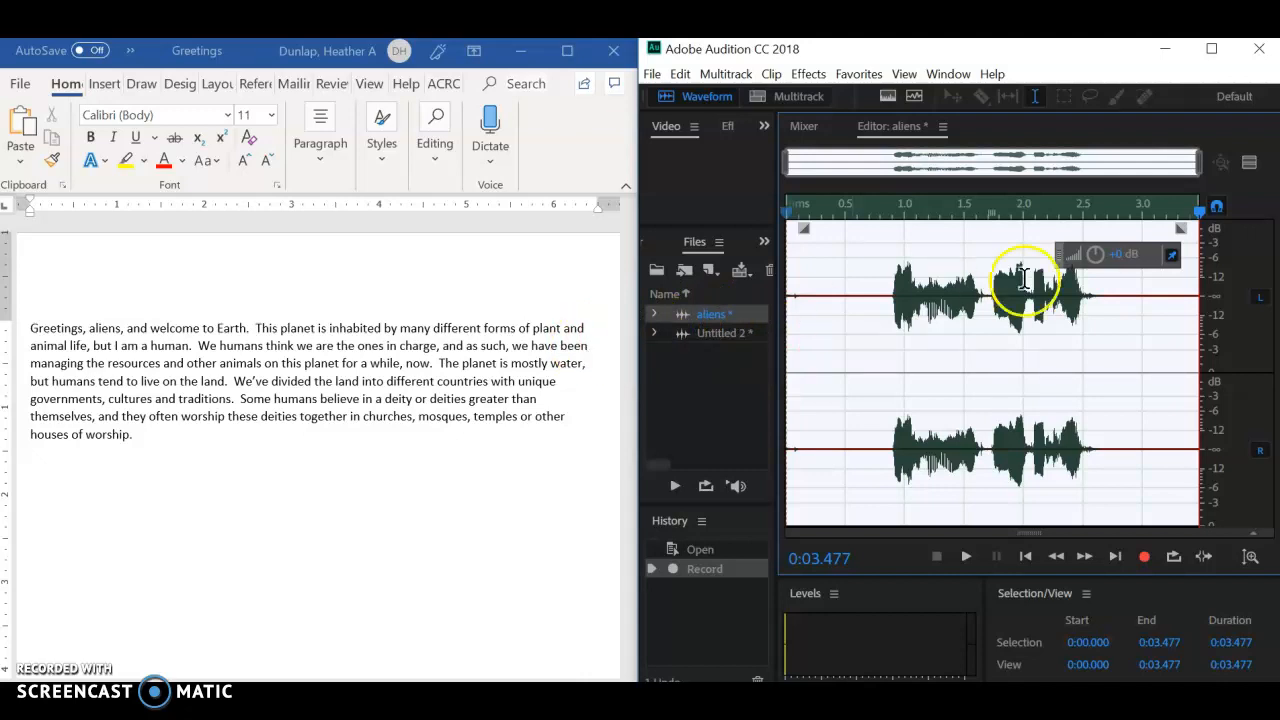
left_click_drag(837, 300, 1028, 328)
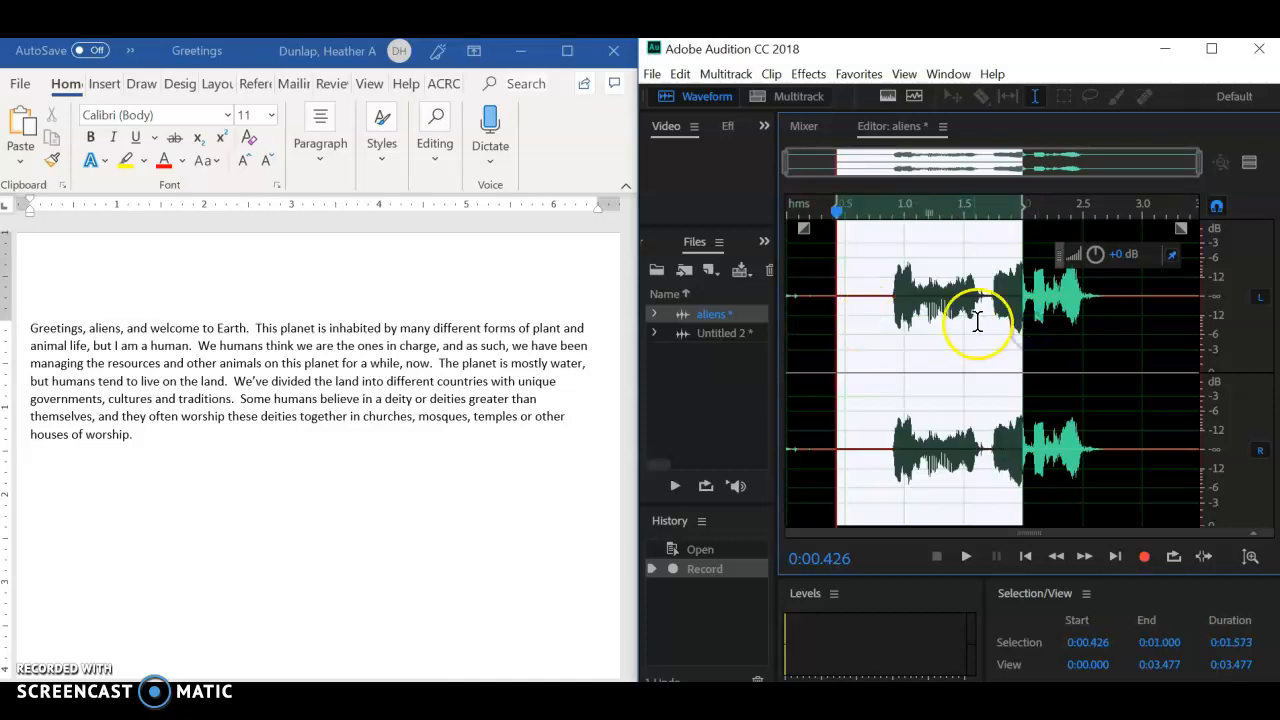
key("Delete")
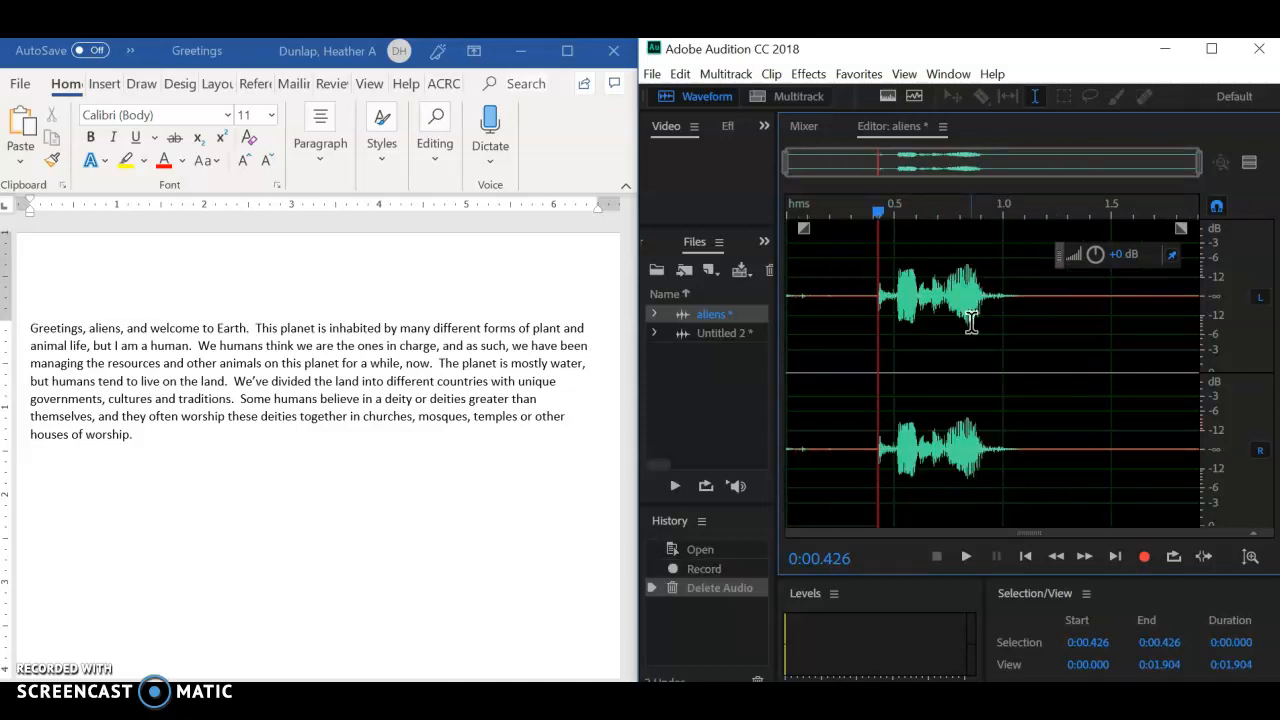
Step: Delete a further 0.2-second section starting at 0.435 seconds, and delete all the remaining audio in the aliens file
left_click_drag(920, 287, 880, 317)
right_click(907, 309)
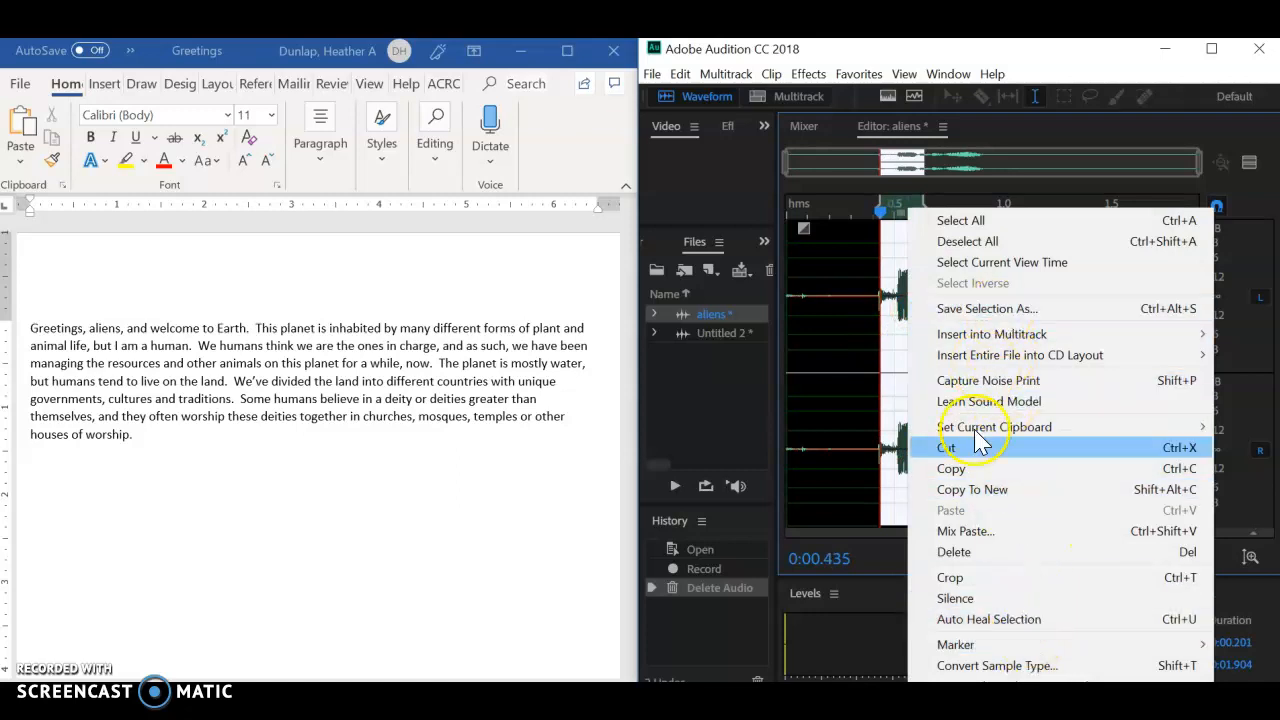
left_click(955, 553)
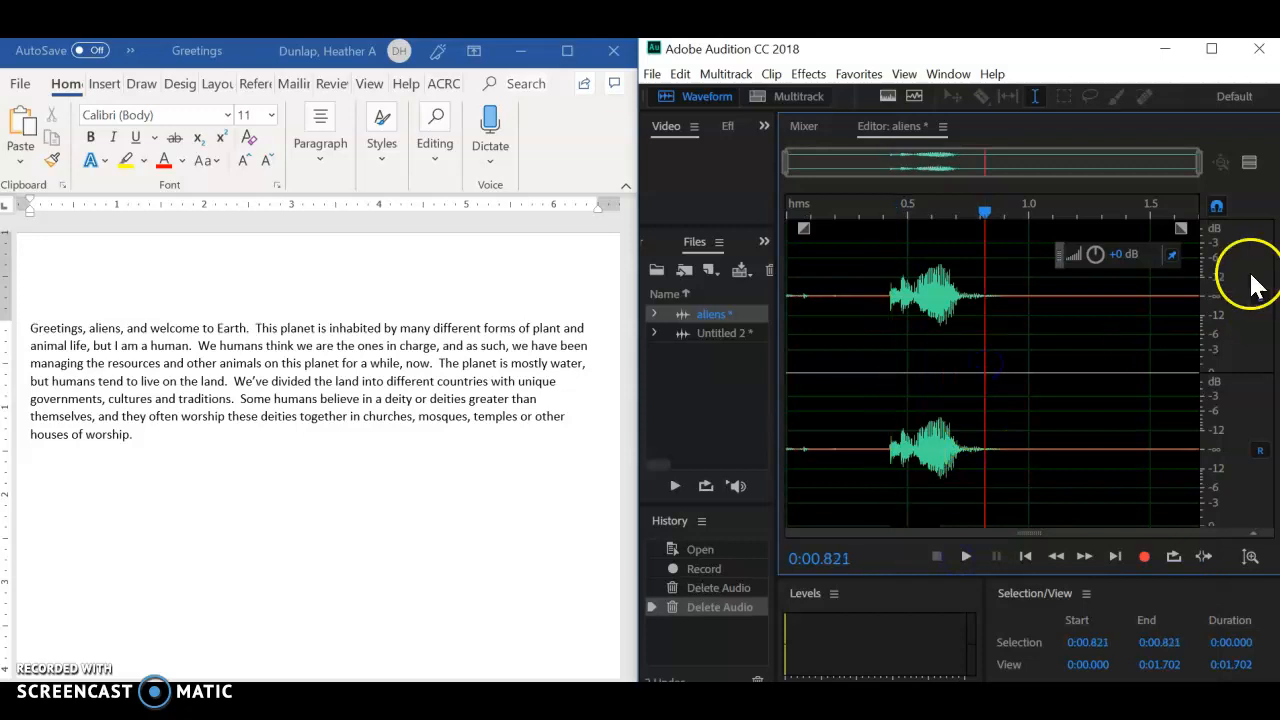
double_click(947, 341)
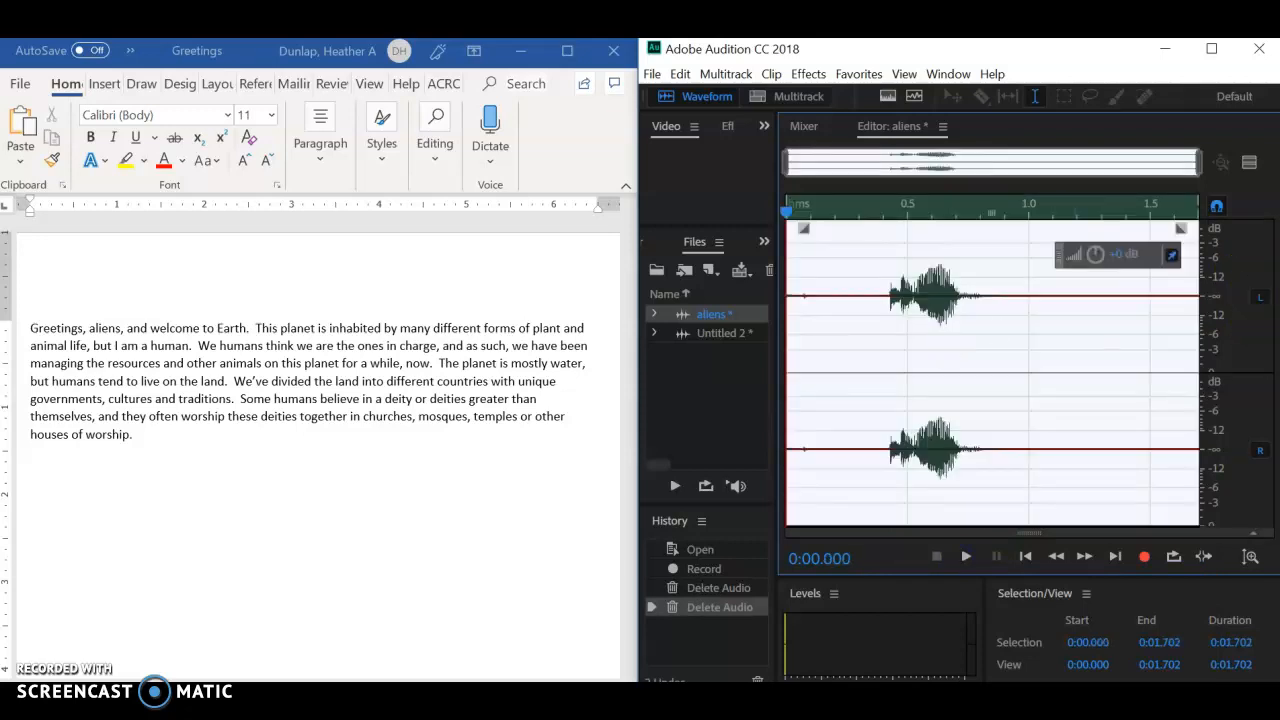
key("Delete")
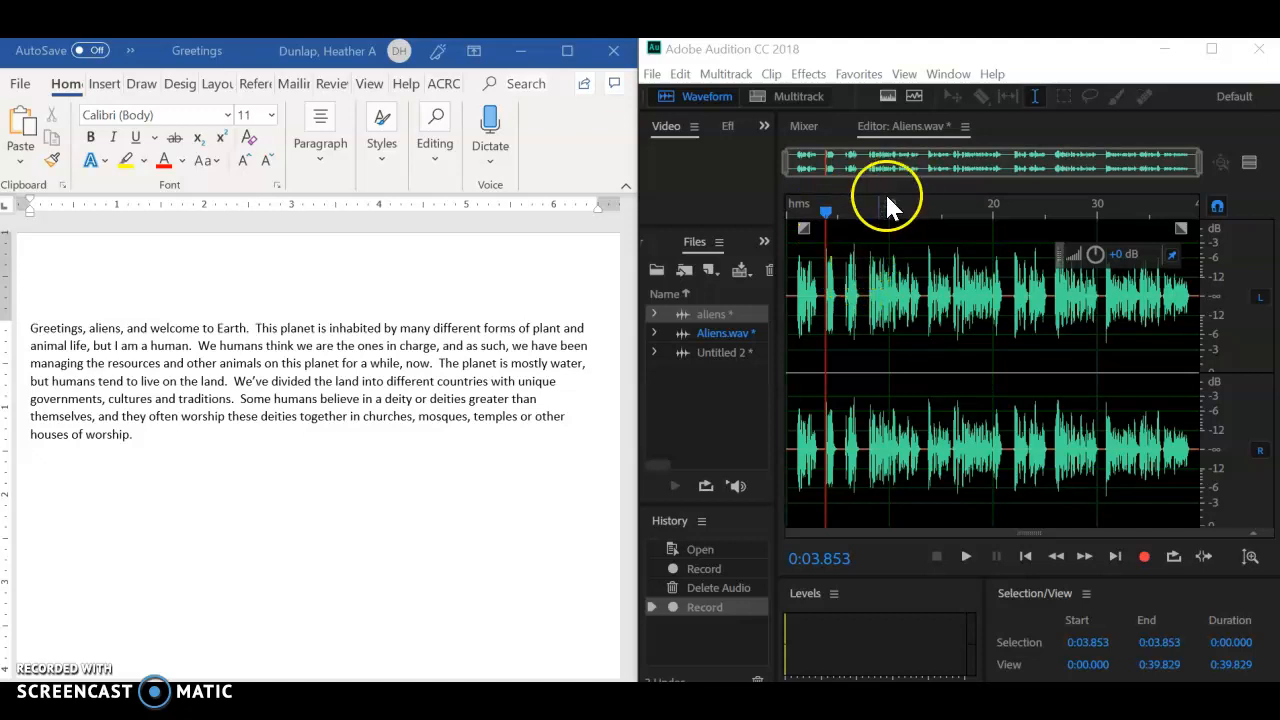
Step: Check positions in the Aliens.wav recording by moving the playhead to about 6.6, 9.0 and 2.9 seconds
left_click_drag(829, 213, 853, 214)
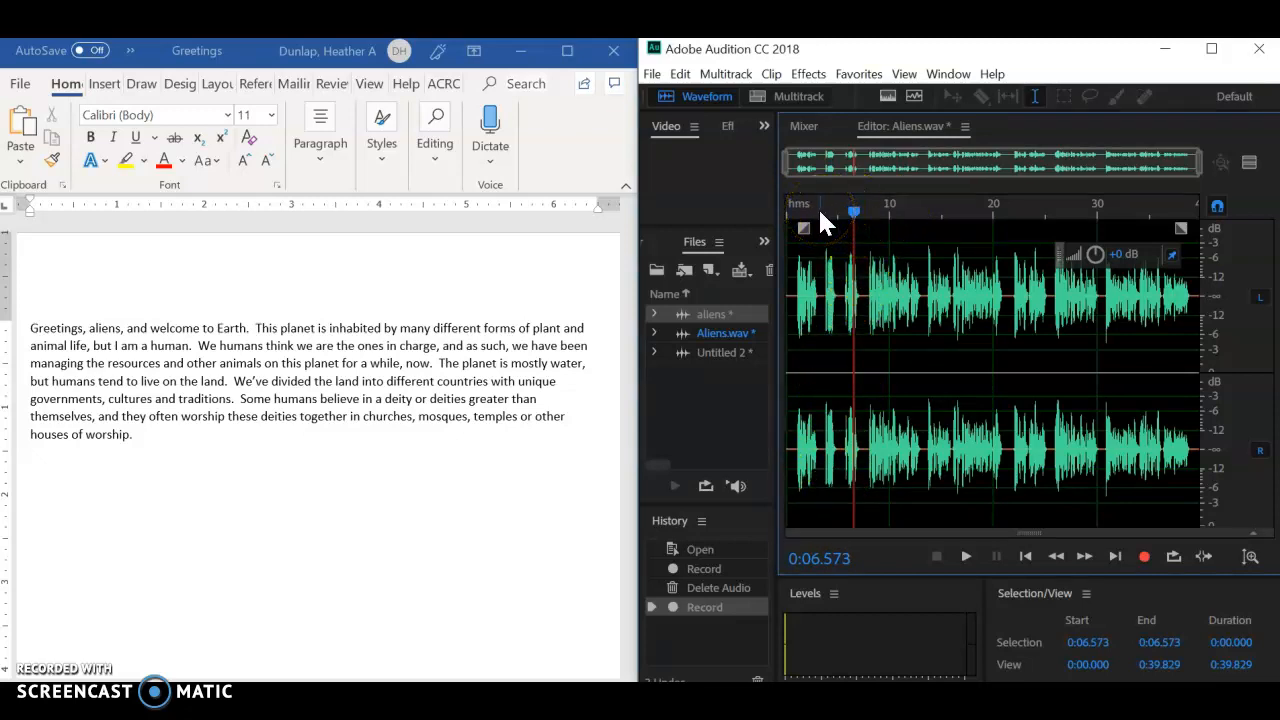
mouse_move(853, 211)
left_mouse_down()
mouse_move(1014, 230)
mouse_move(1046, 210)
mouse_move(878, 212)
left_mouse_up()
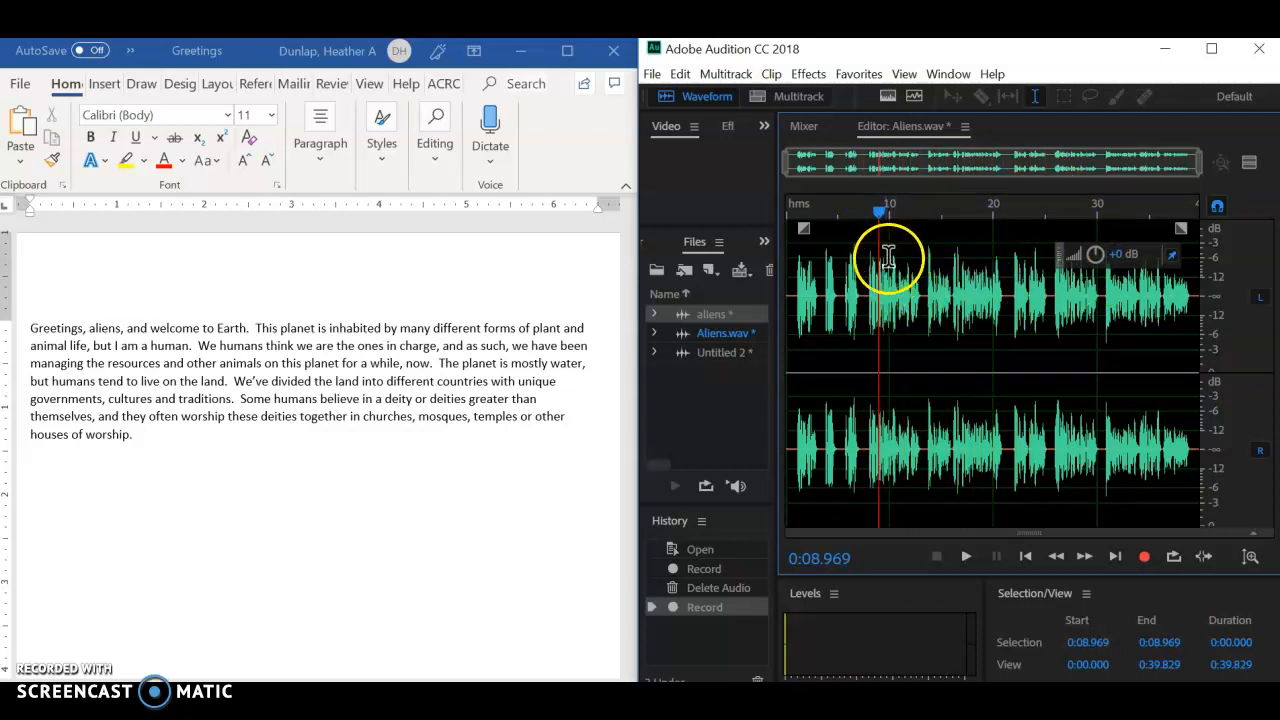
left_click(816, 213)
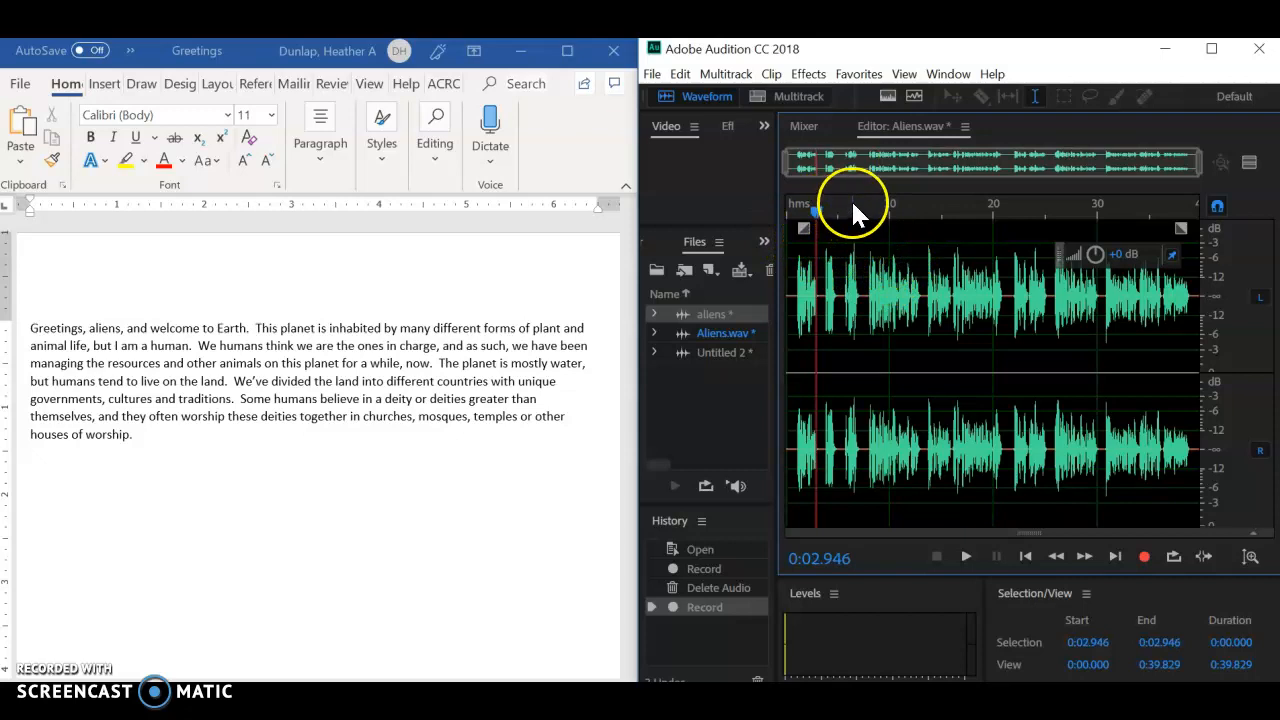
Step: Play Aliens.wav from 2.946 seconds, enlarge the Audition window, and delete a 1.677-second section starting at 3.322 seconds
key("space")
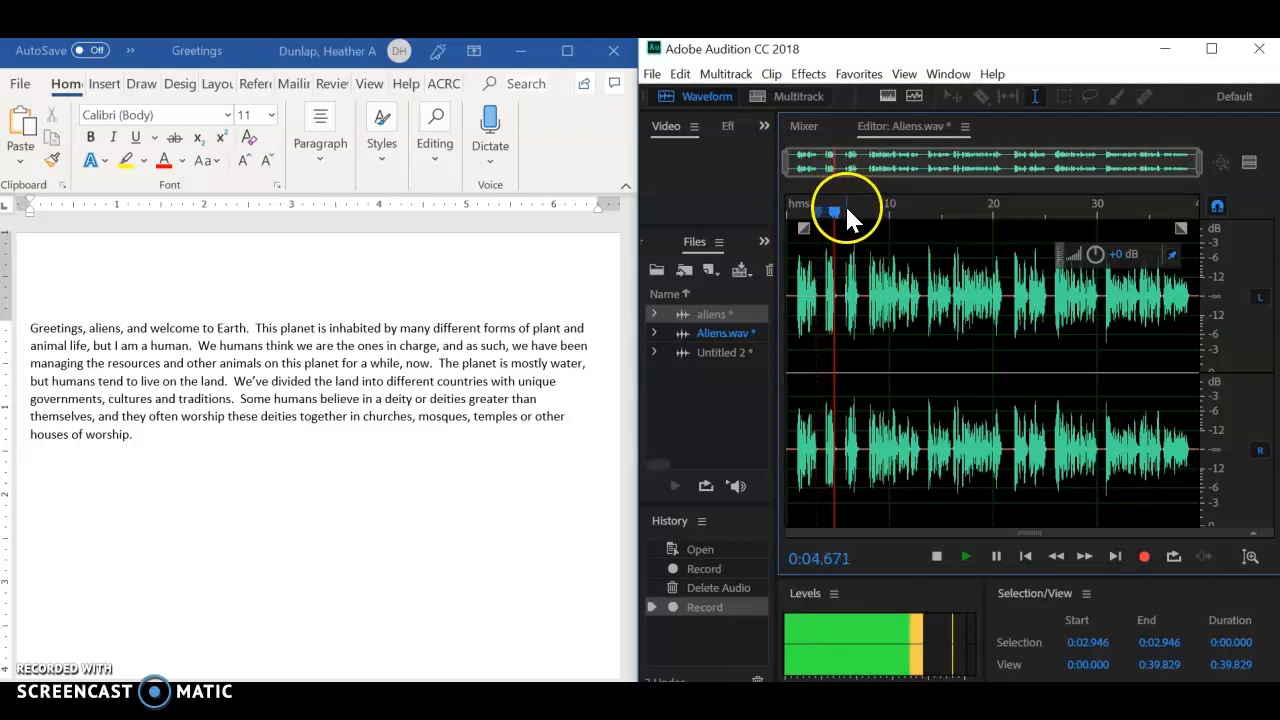
key("space")
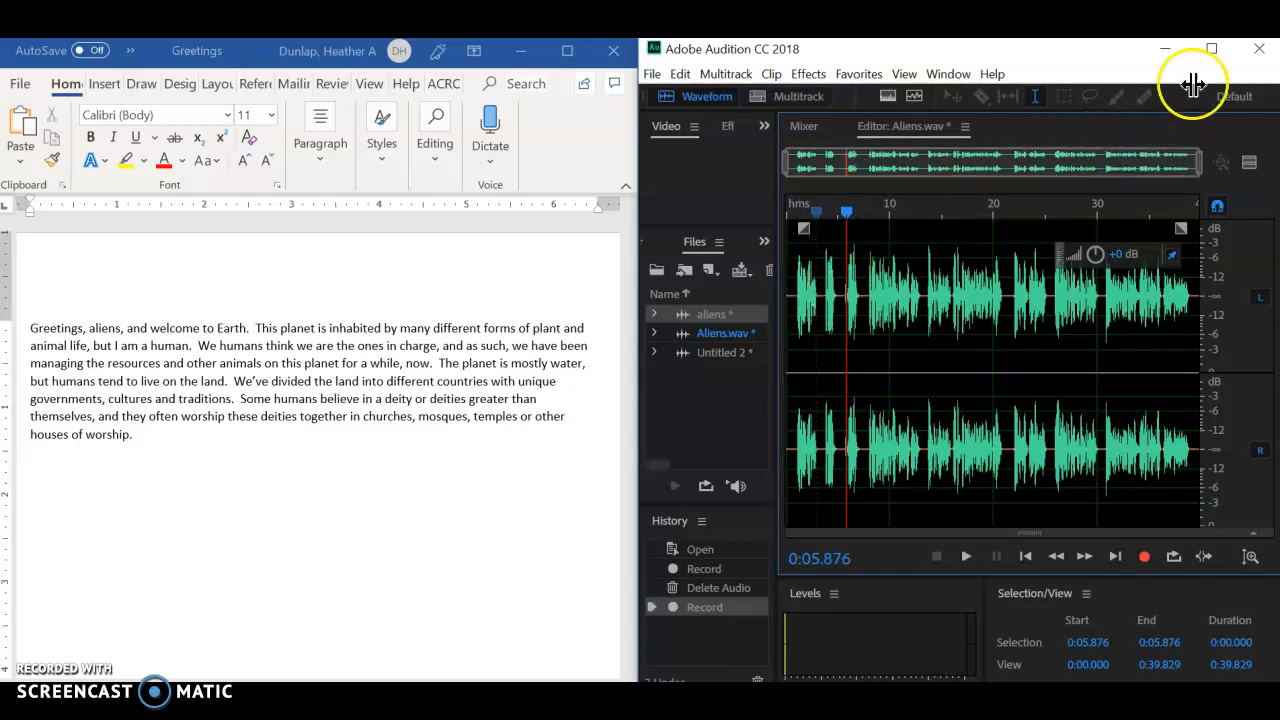
left_click(1210, 49)
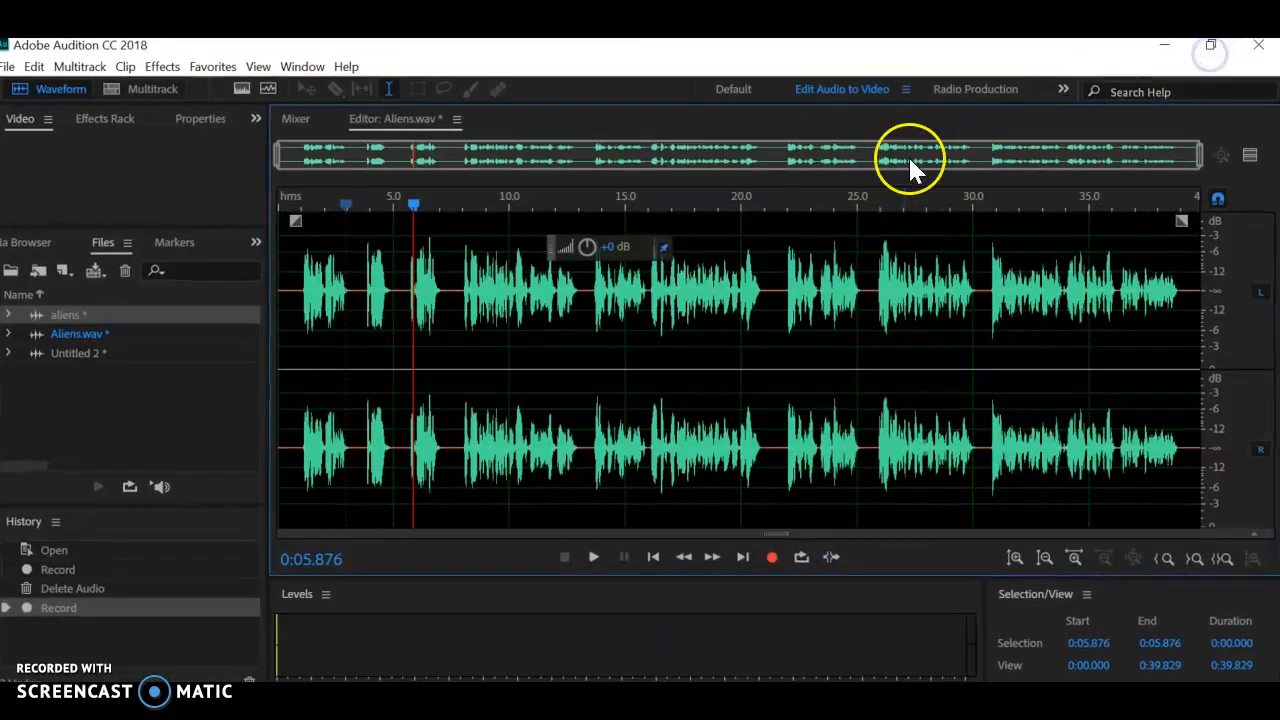
left_click_drag(355, 292, 390, 314)
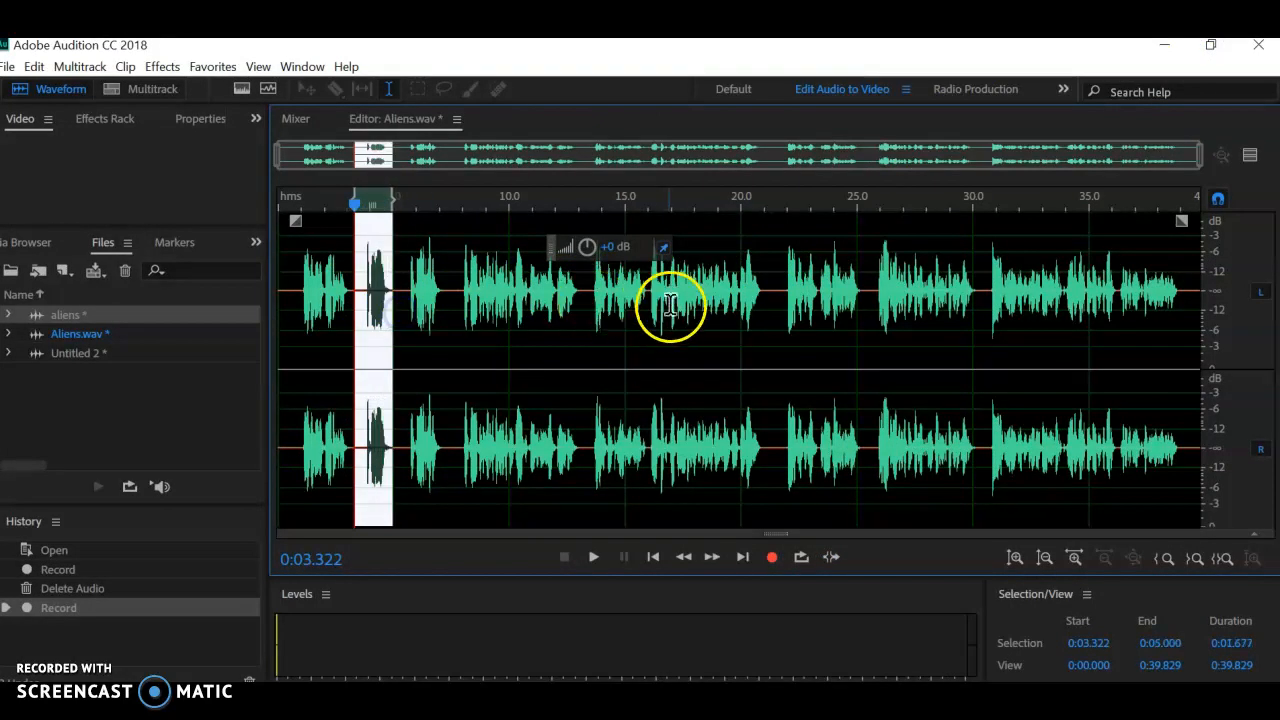
key("Delete")
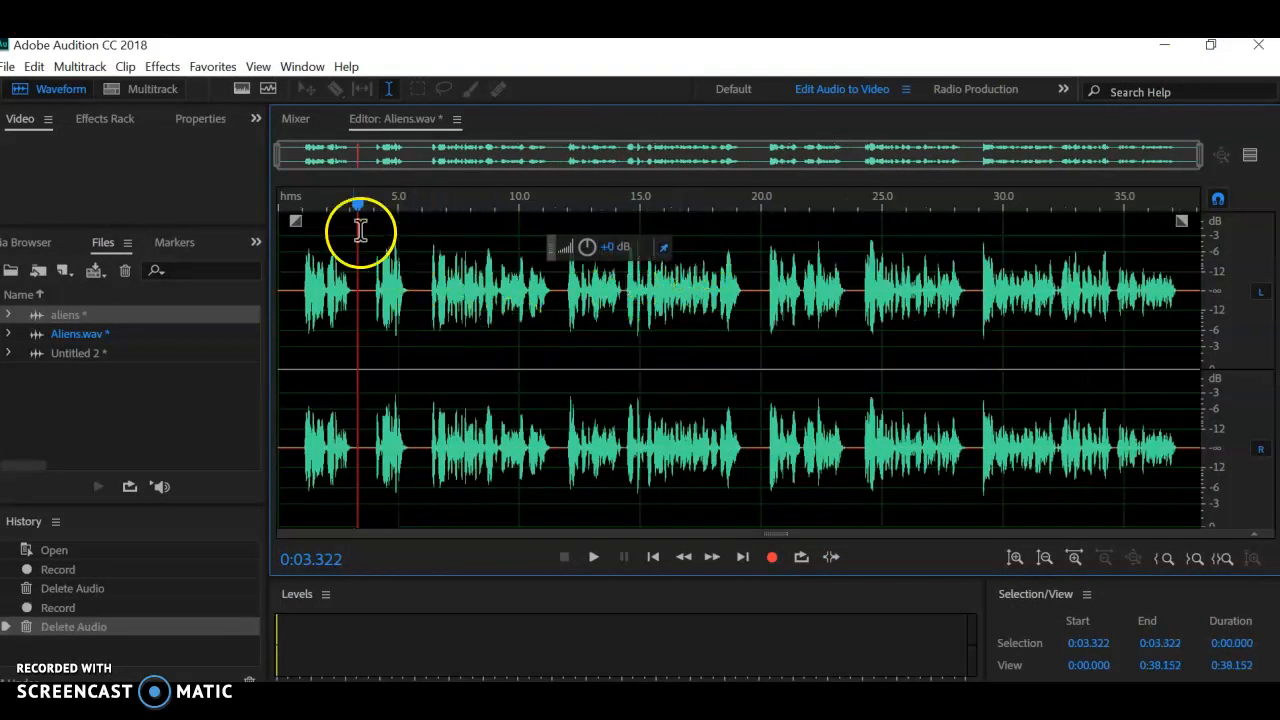
Step: Play the edited Aliens.wav recording from its beginning to about 3.1 seconds
left_click_drag(357, 205, 262, 212)
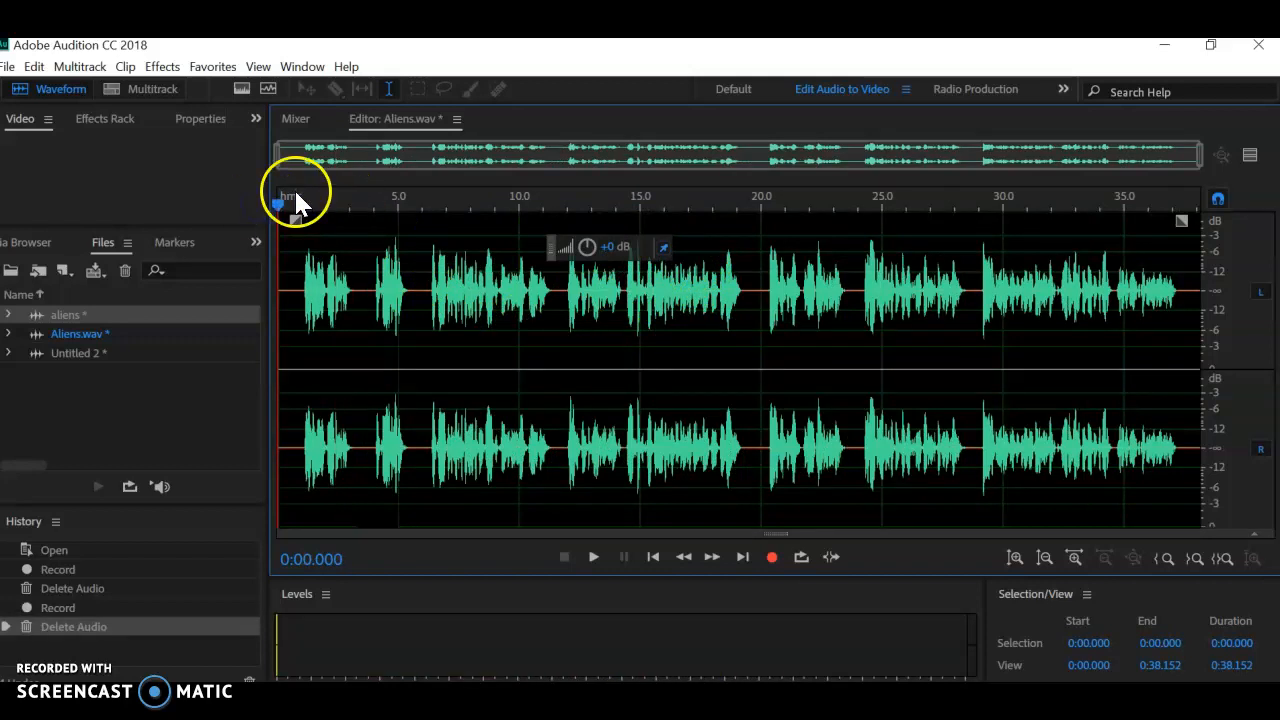
left_click(592, 560)
left_click(566, 558)
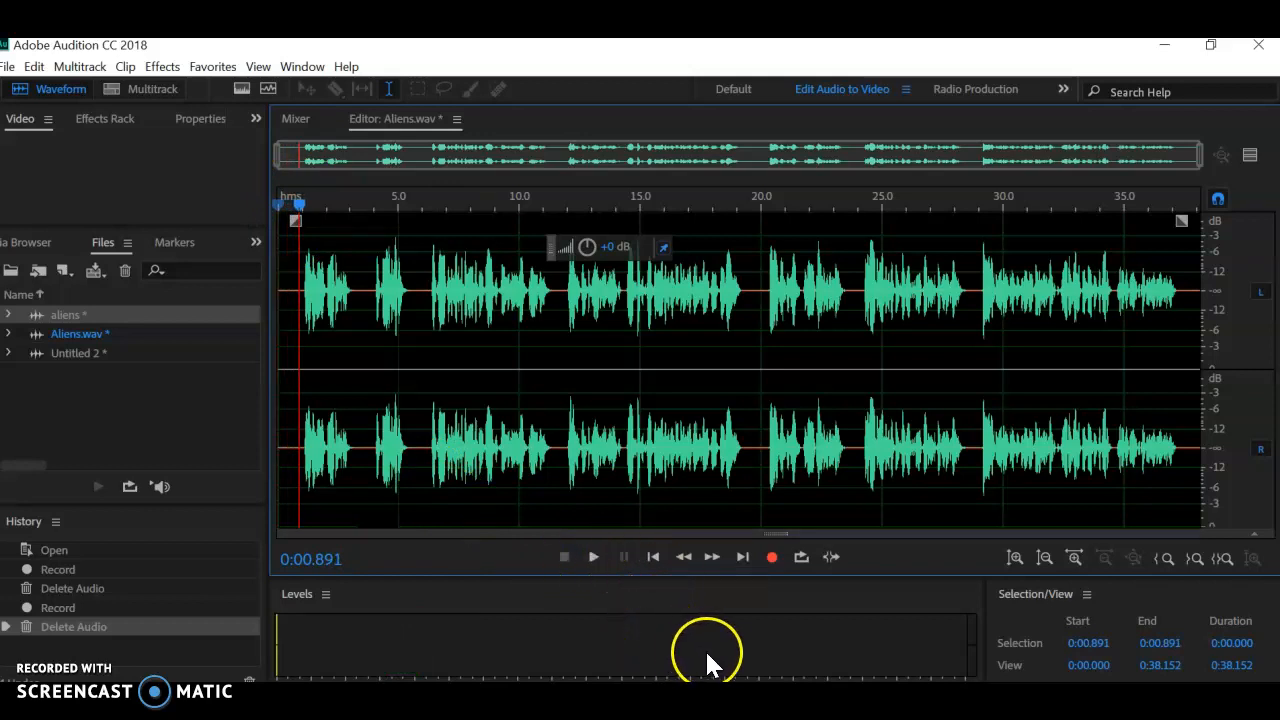
left_click(594, 558)
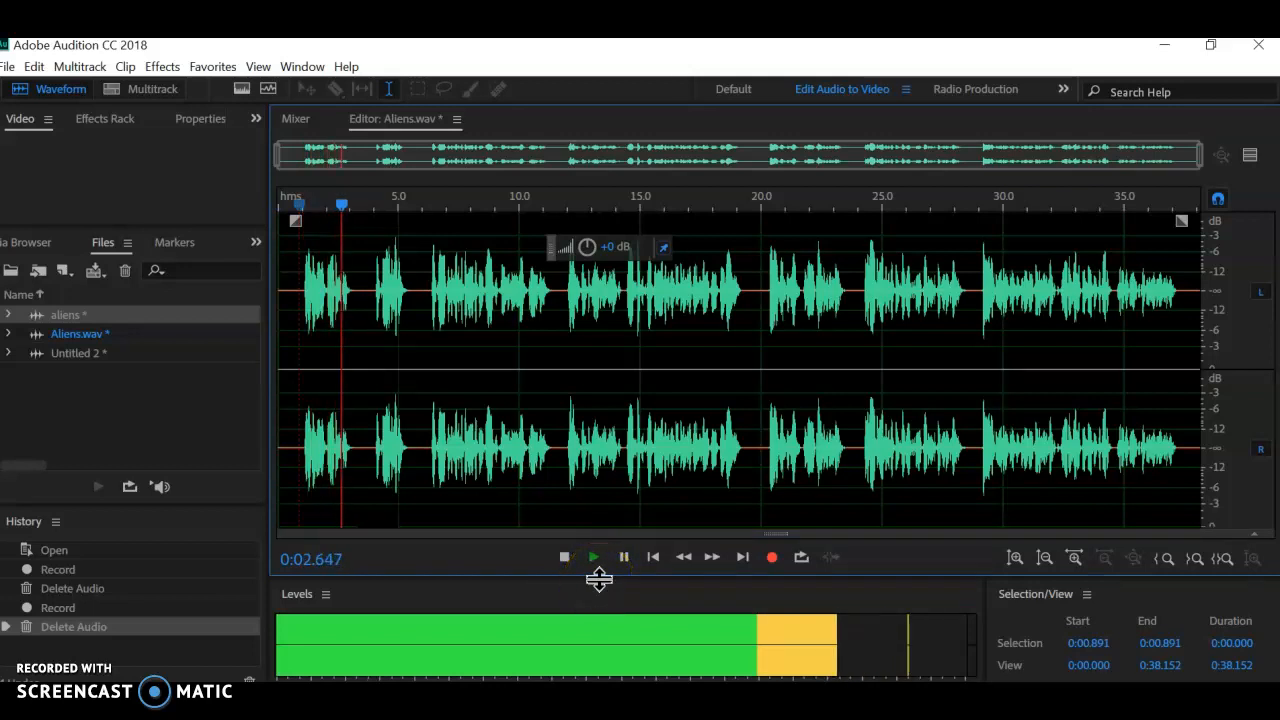
key("space")
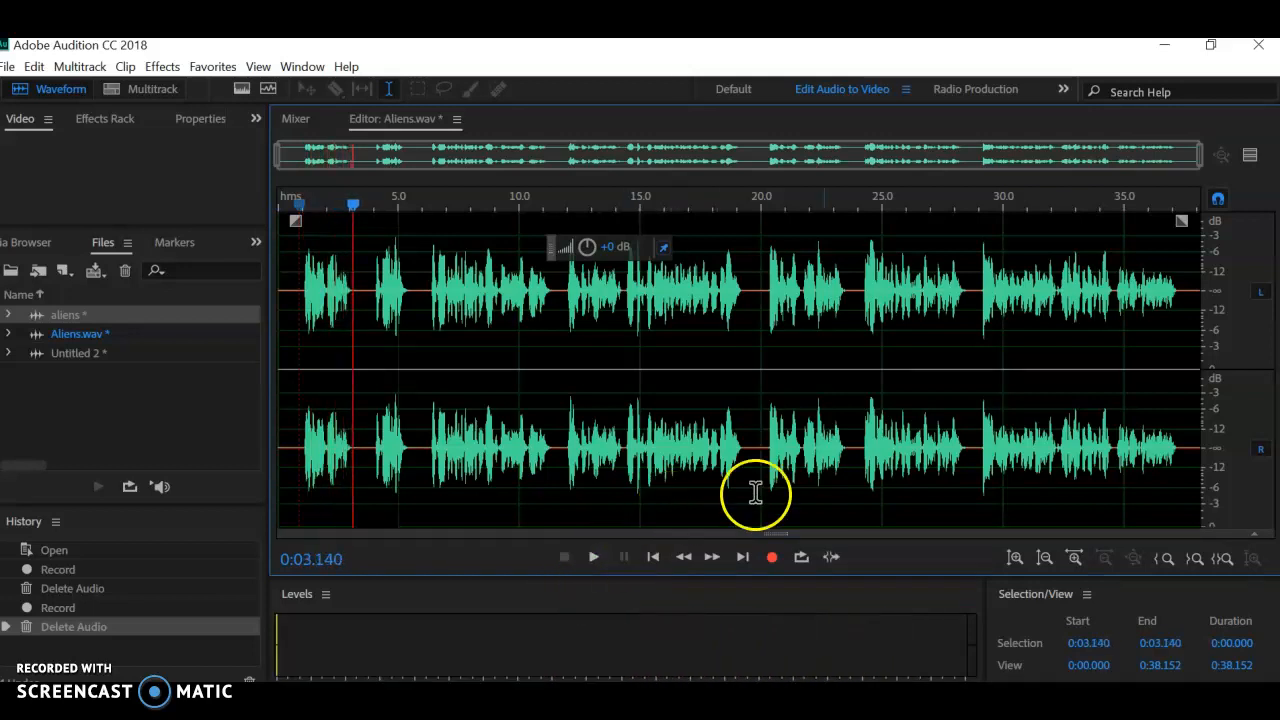
Step: Listen to the Aliens.wav recording from 3.140 seconds to about 10.3 seconds with its first 12 seconds enlarged, pausing at about 5.8 seconds
left_click(1195, 557)
scroll(1194, 549, "up", 3)
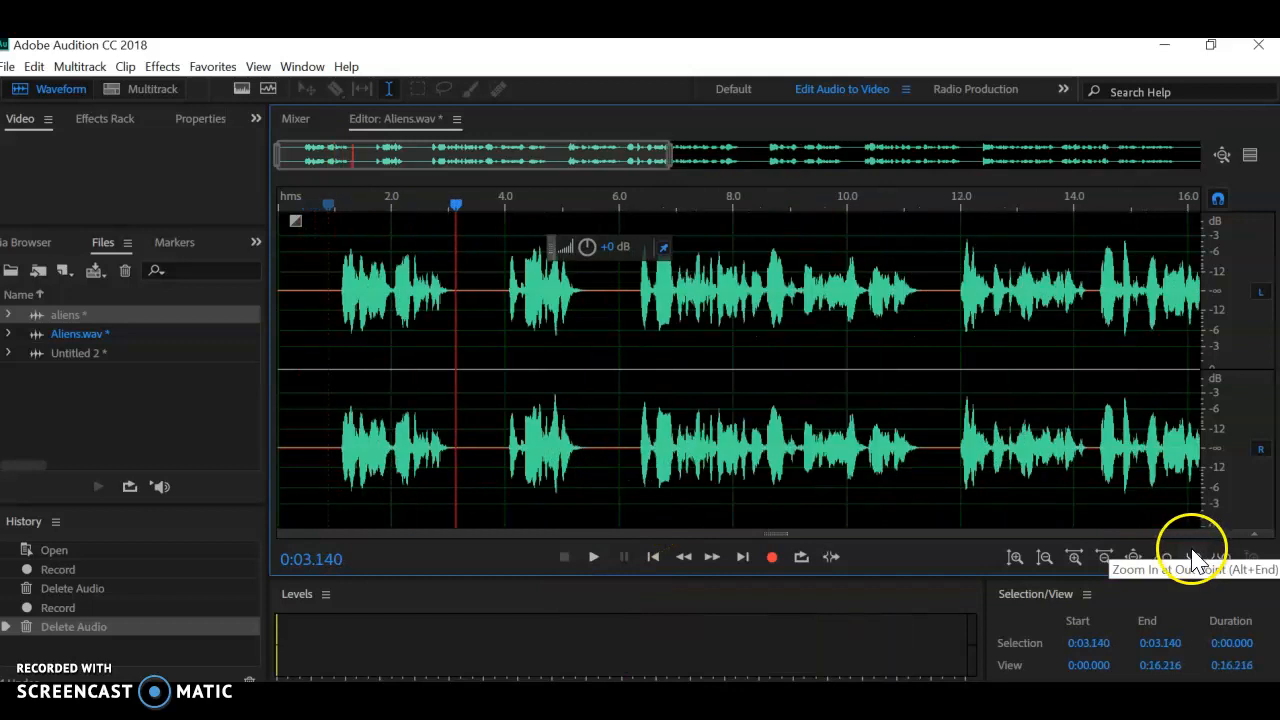
scroll(1192, 549, "down", 3)
scroll(1100, 378, "down", 1)
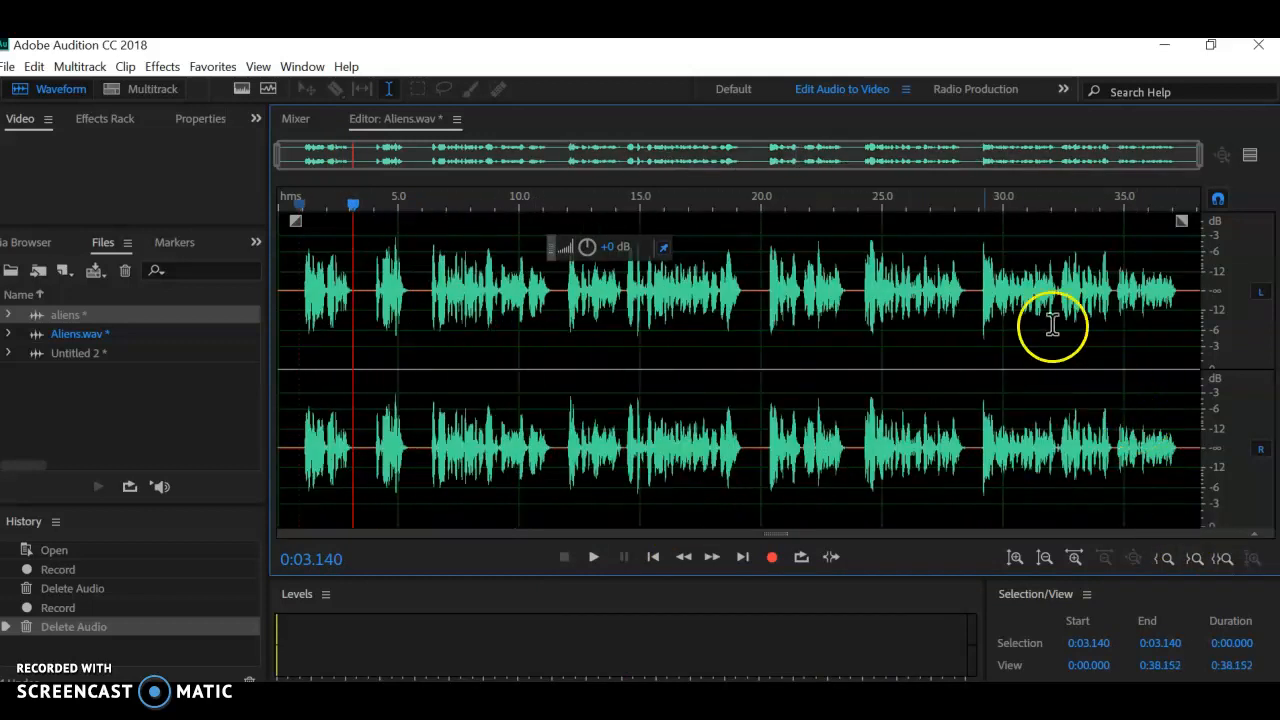
scroll(997, 160, "up", 3)
scroll(514, 163, "up", 1)
scroll(586, 157, "down", 4)
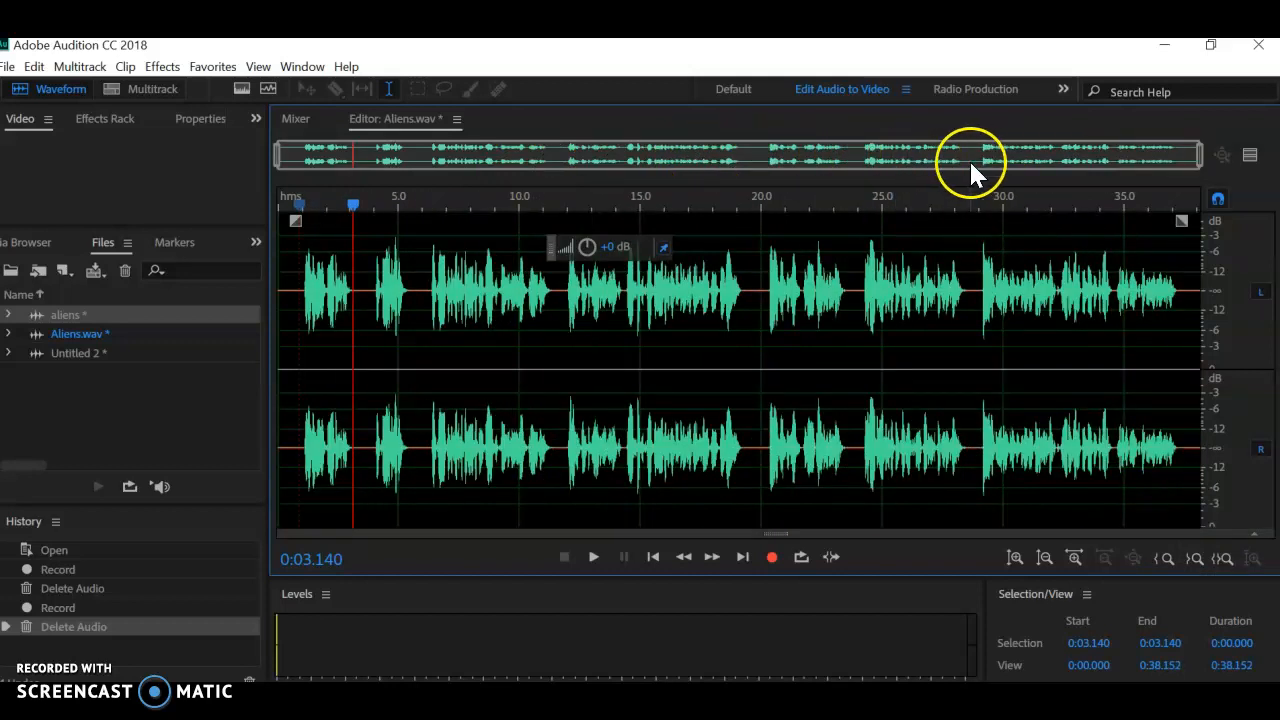
scroll(651, 152, "up", 2)
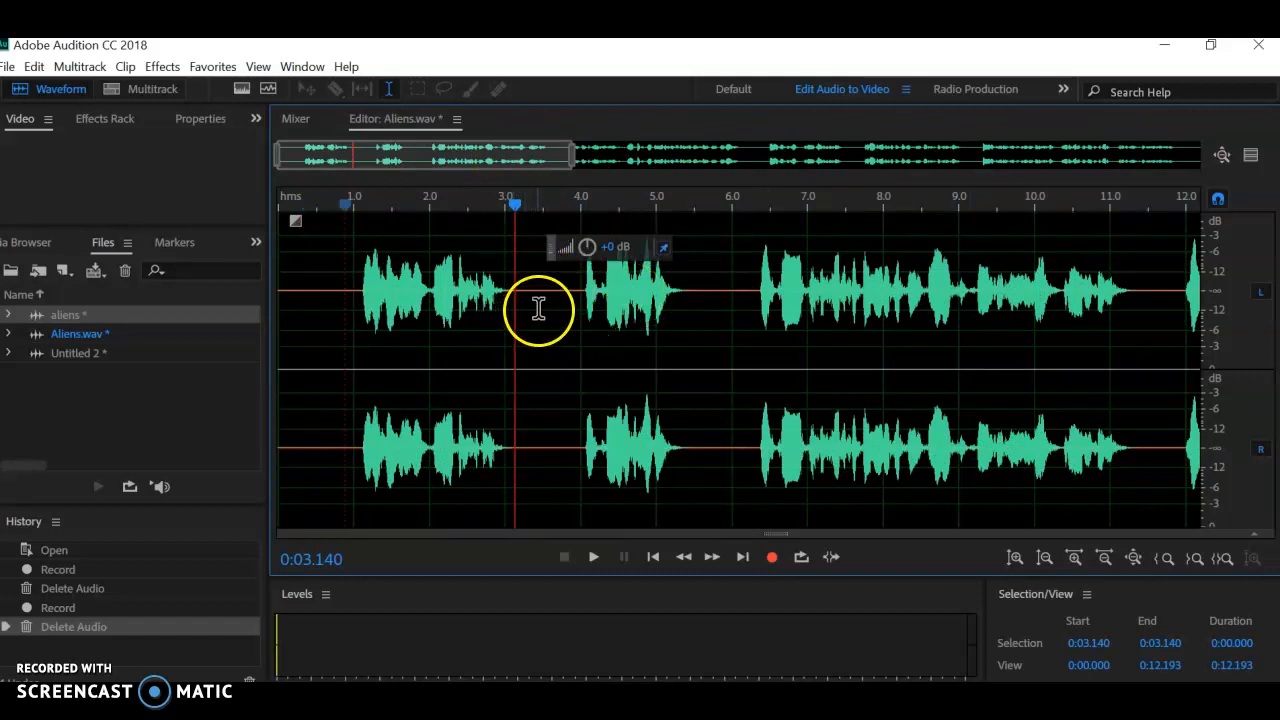
key("space")
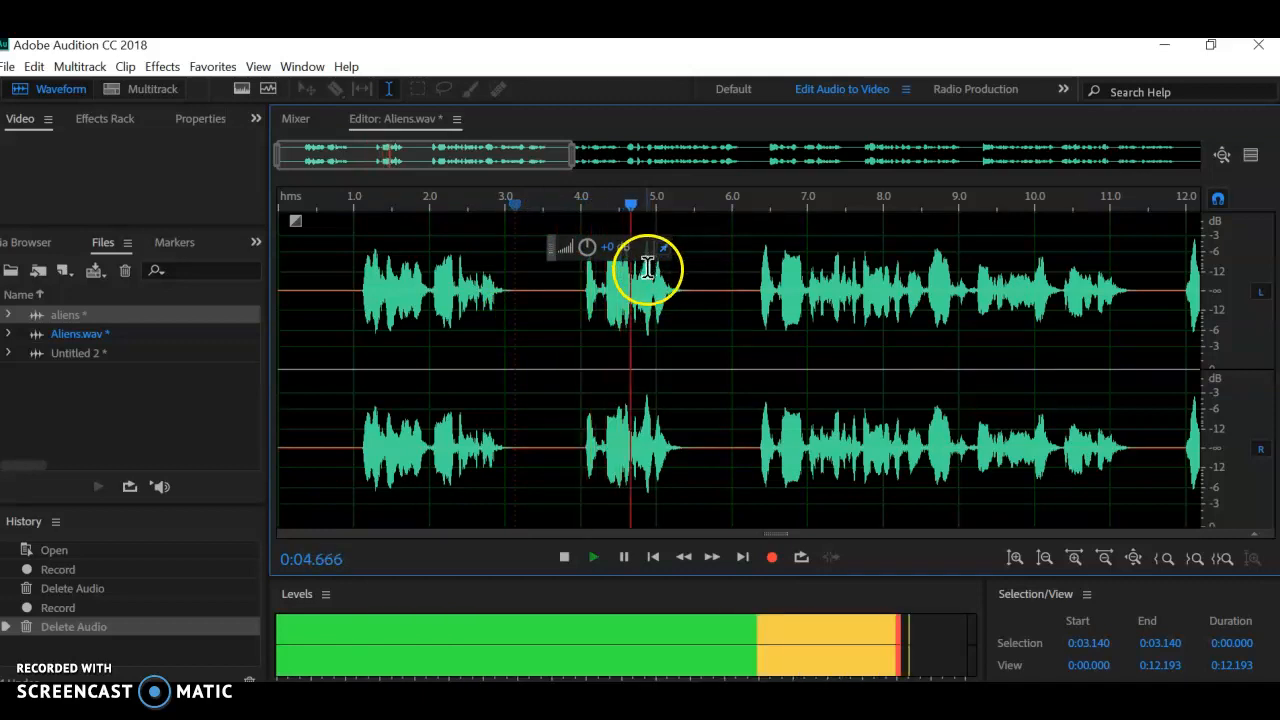
key("space")
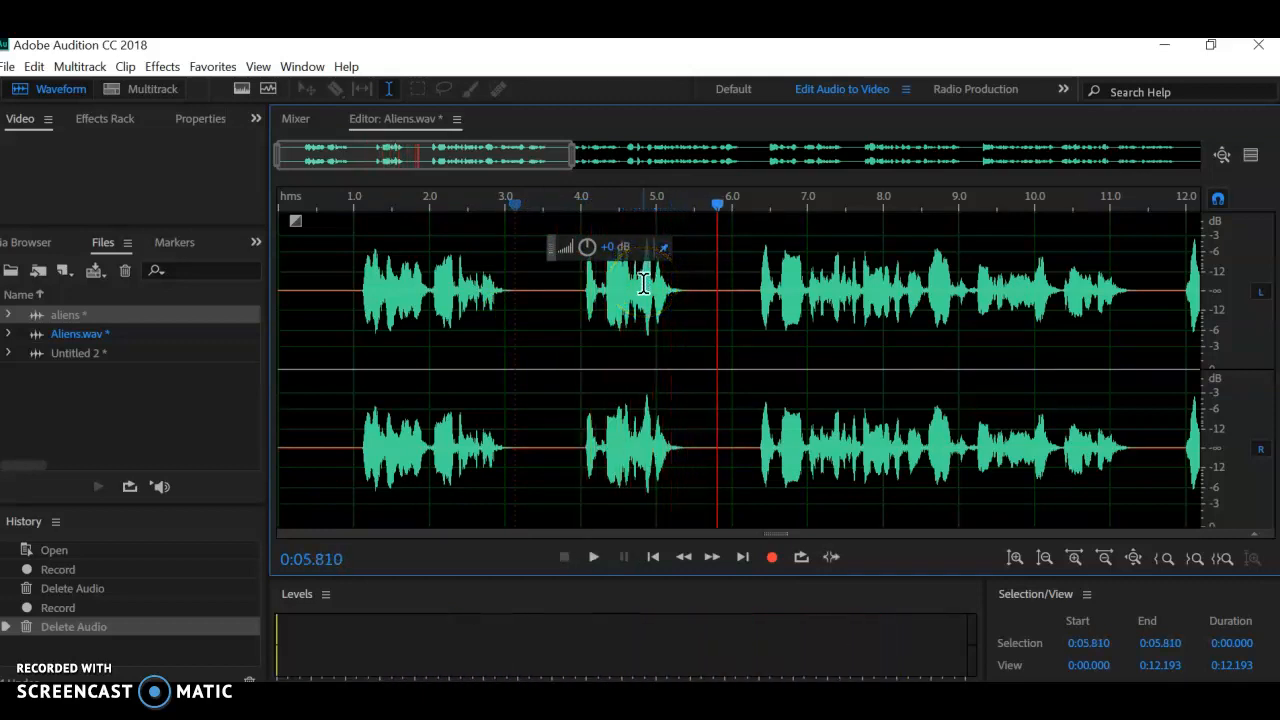
key("space")
left_click(625, 365)
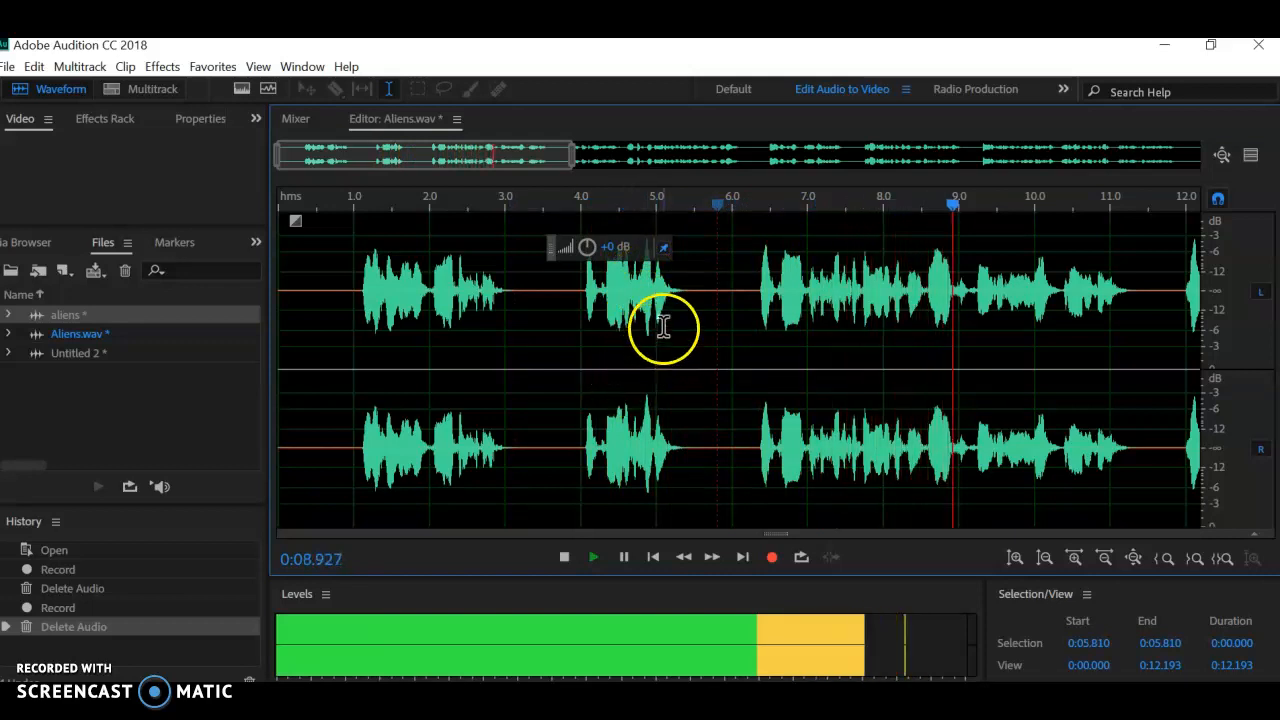
key("space")
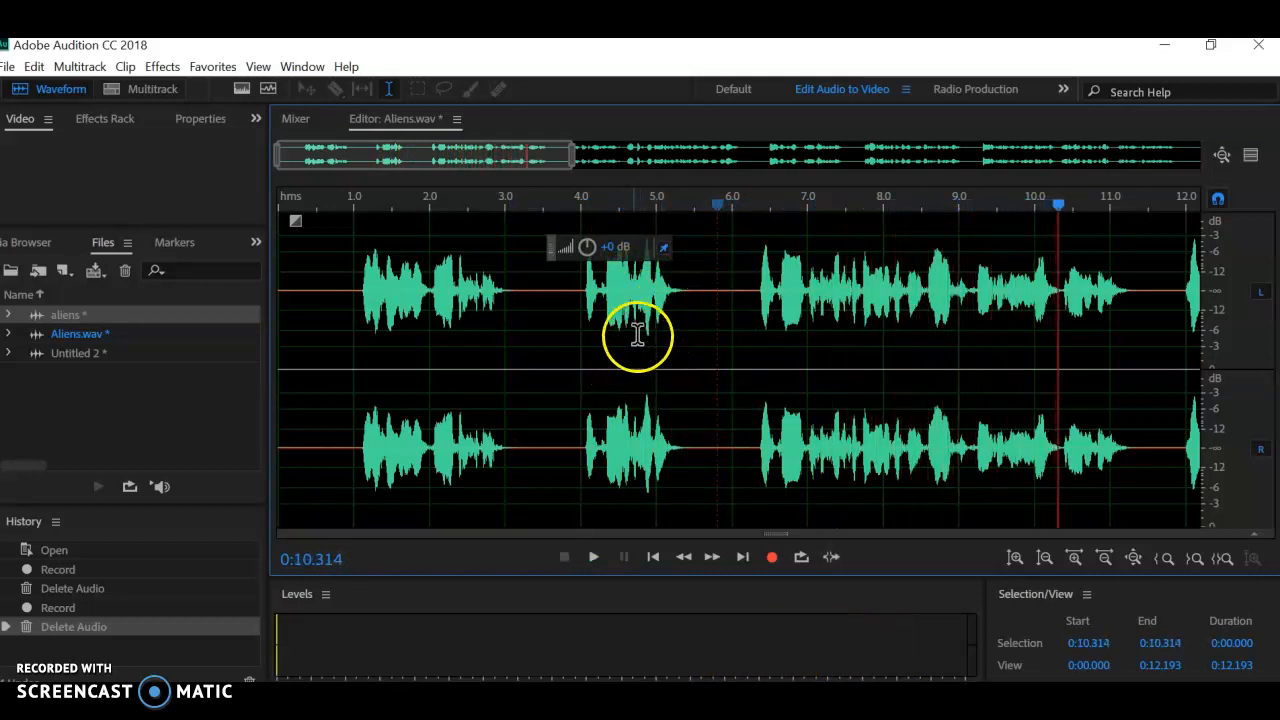
Step: Delete the unwanted phrase in Aliens.wav, a 2.771-second section starting at 3.326 seconds, and show the whole waveform
left_click_drag(529, 298, 738, 312)
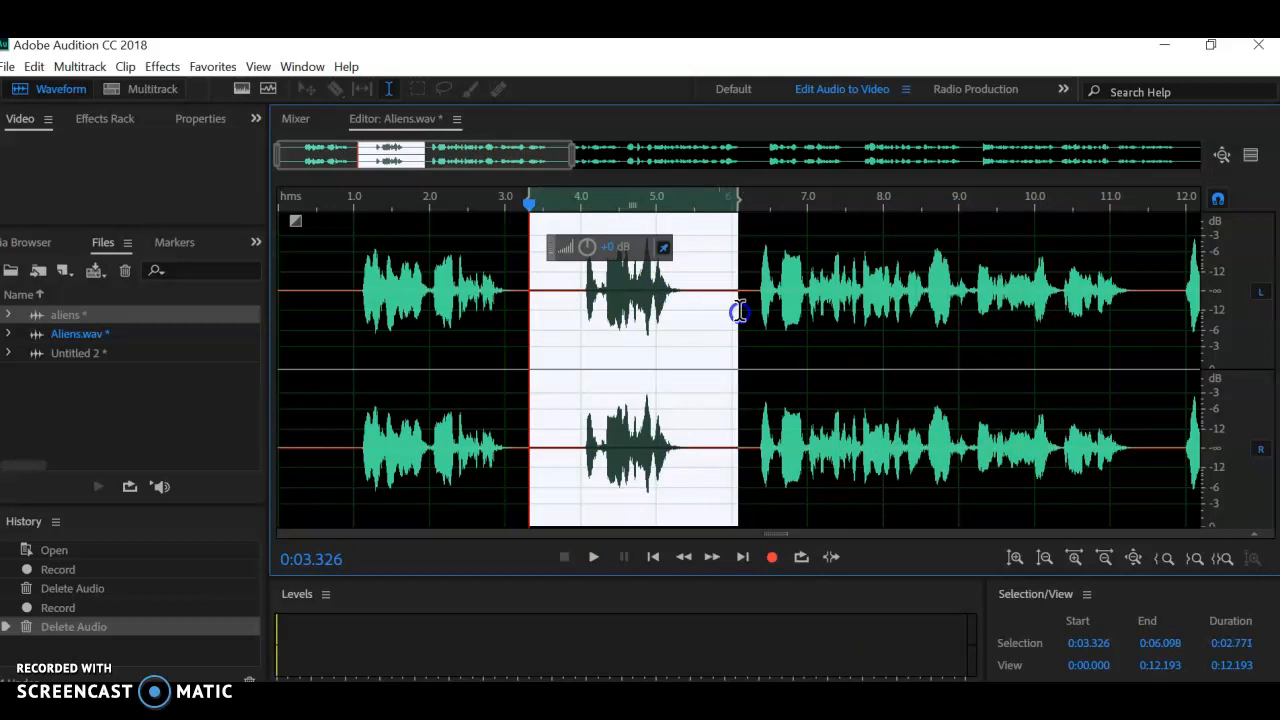
right_click(663, 327)
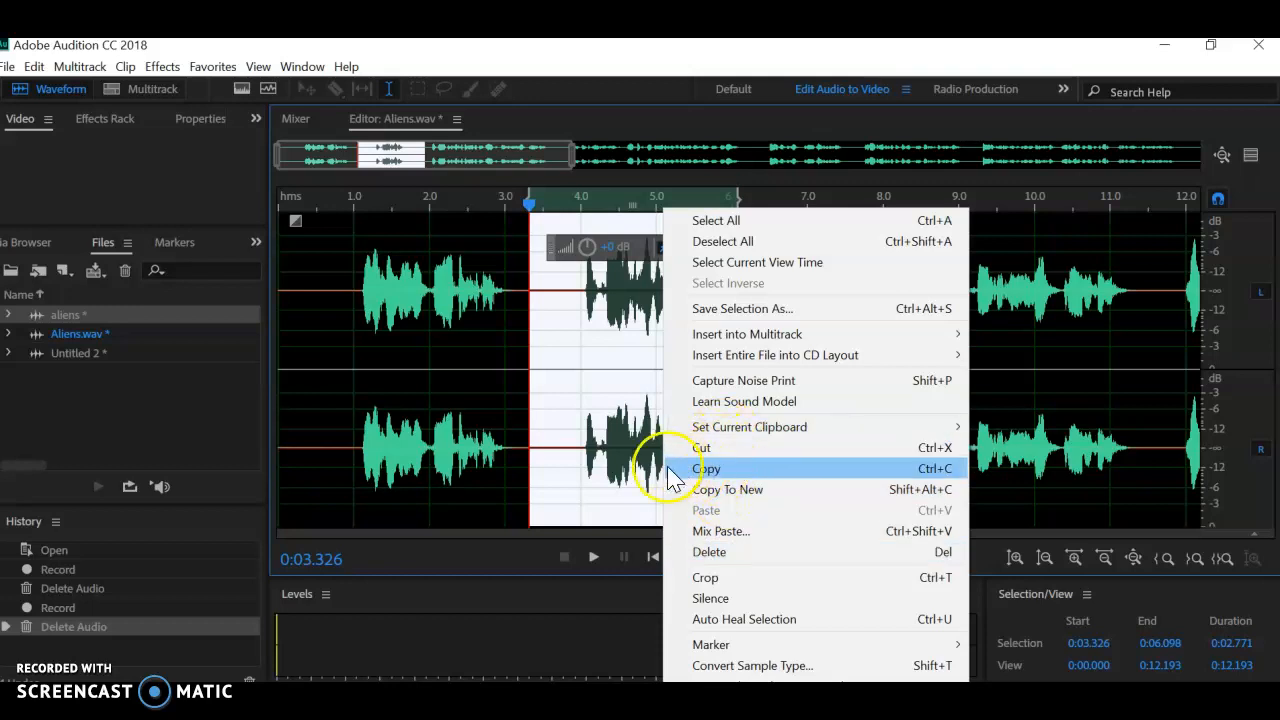
left_click(708, 553)
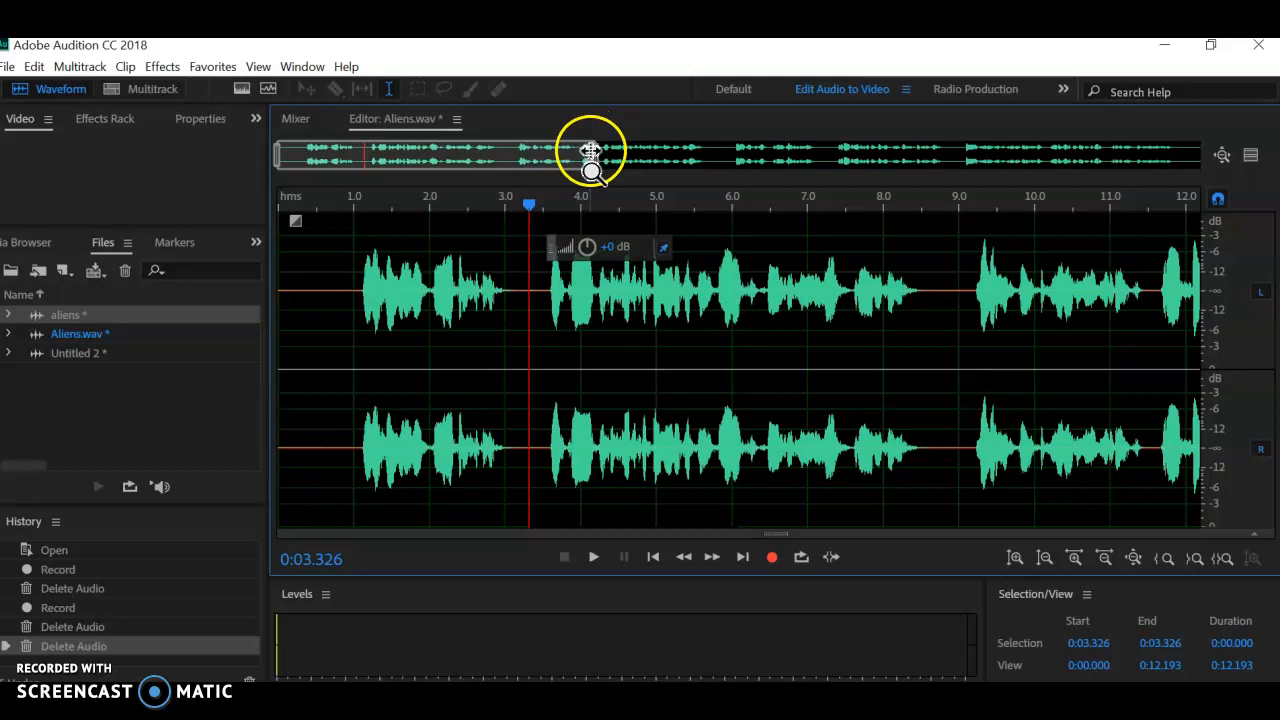
left_click_drag(594, 152, 1256, 152)
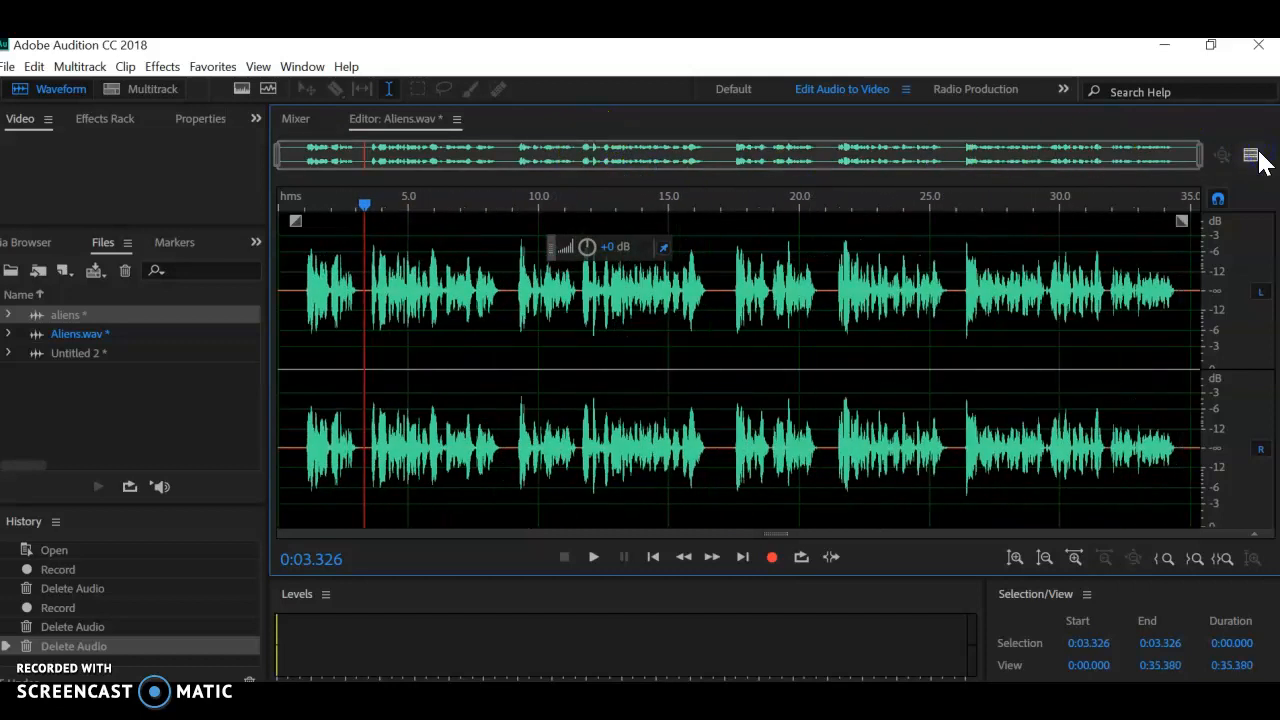
Step: Save the edited recording as Aliens.wav in the personal folder on FLASH DRIVE (D:)
left_click(7, 66)
left_click(47, 311)
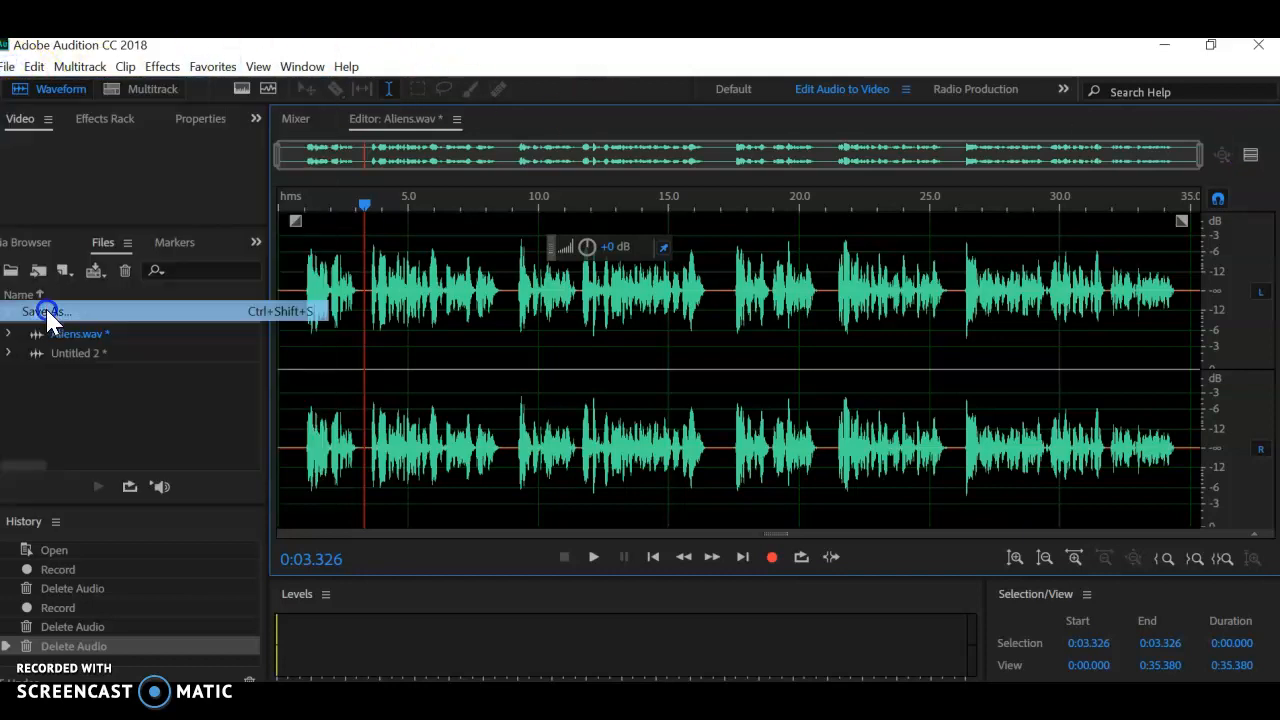
left_click(762, 170)
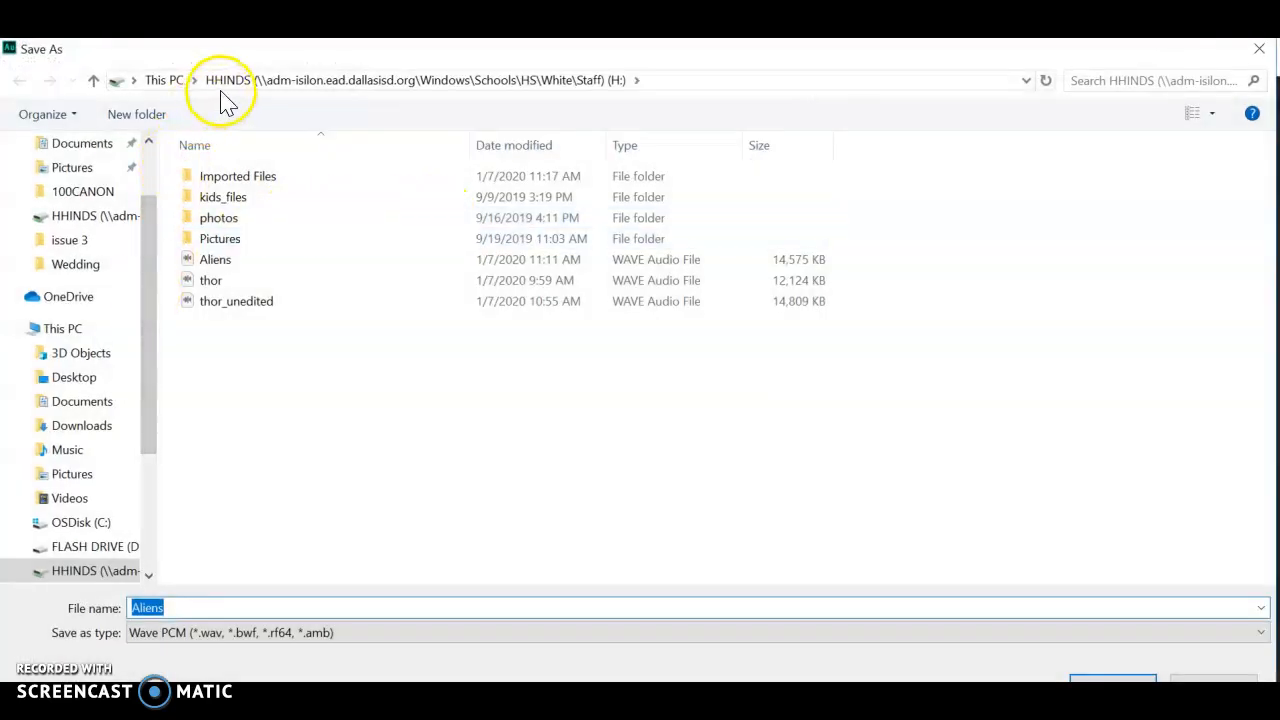
scroll(60, 550, "down", 1)
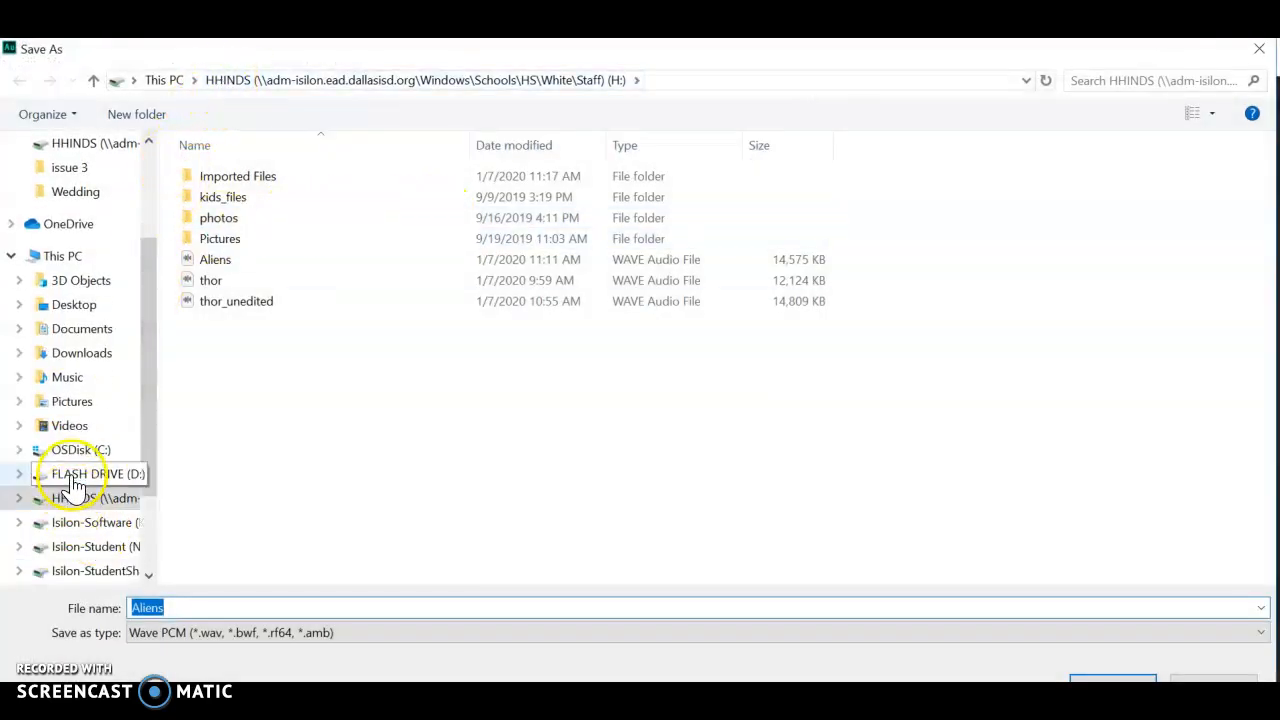
left_click(65, 496)
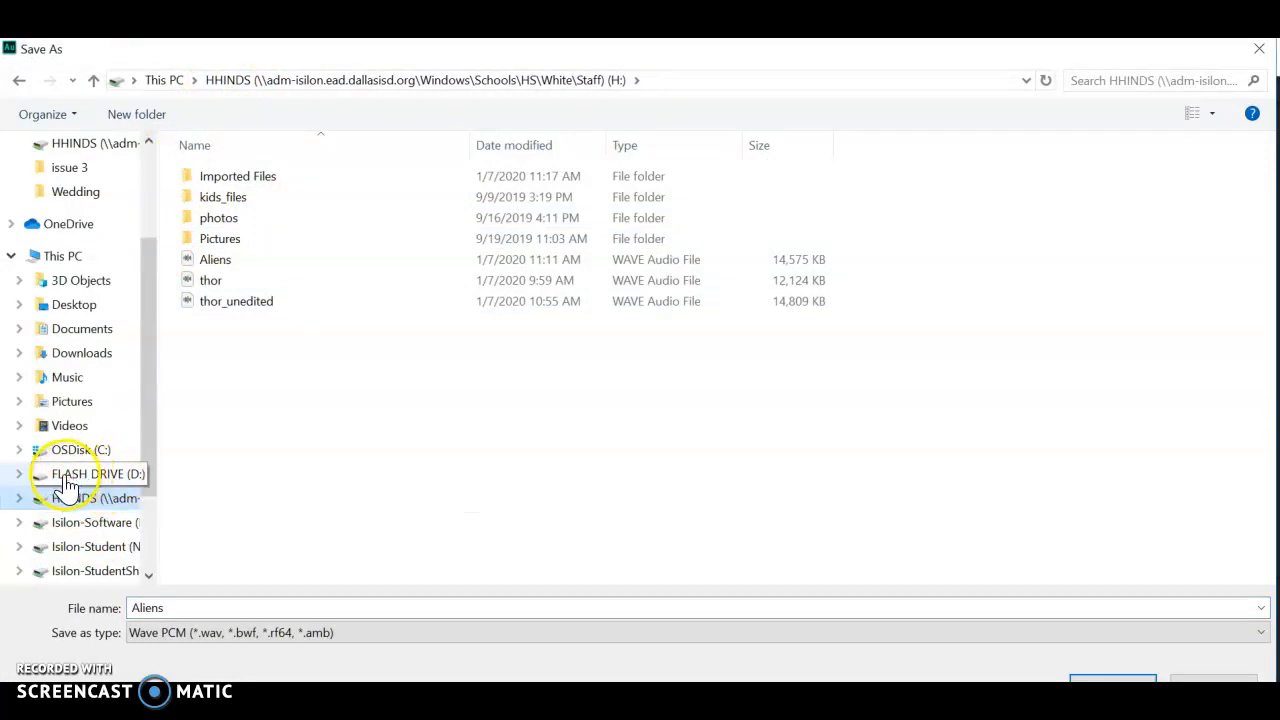
left_click(67, 482)
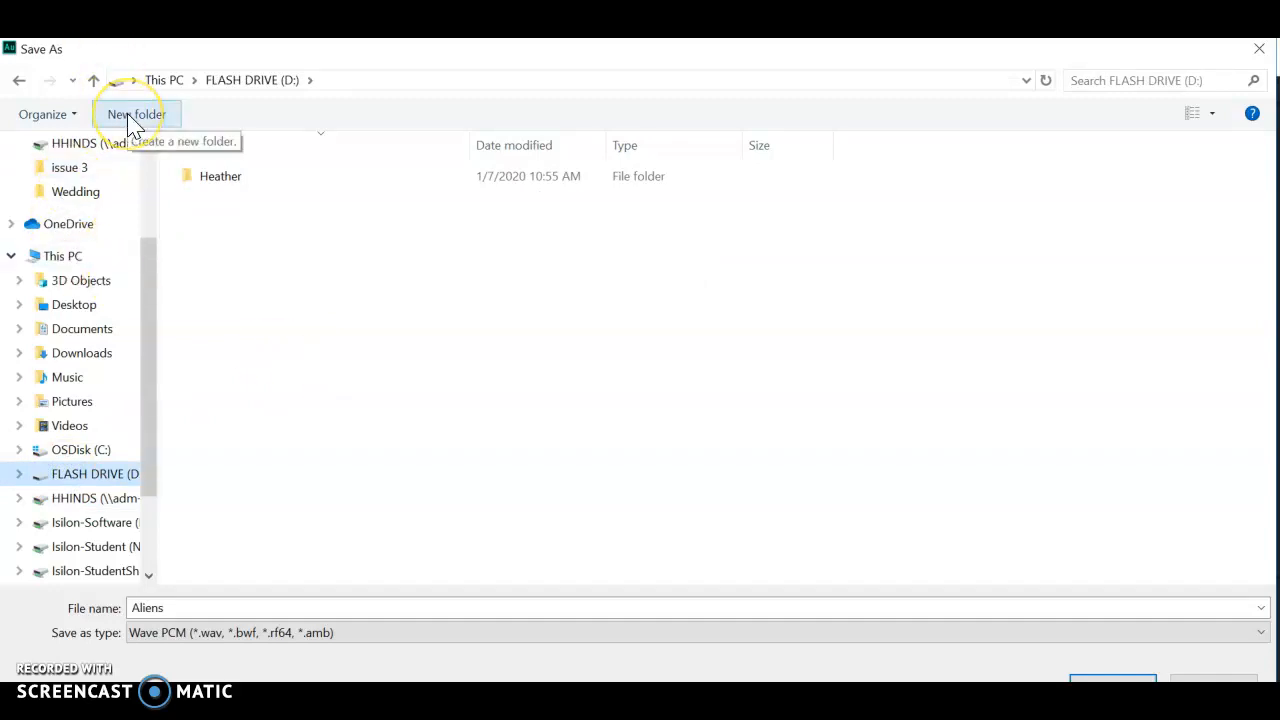
double_click(212, 176)
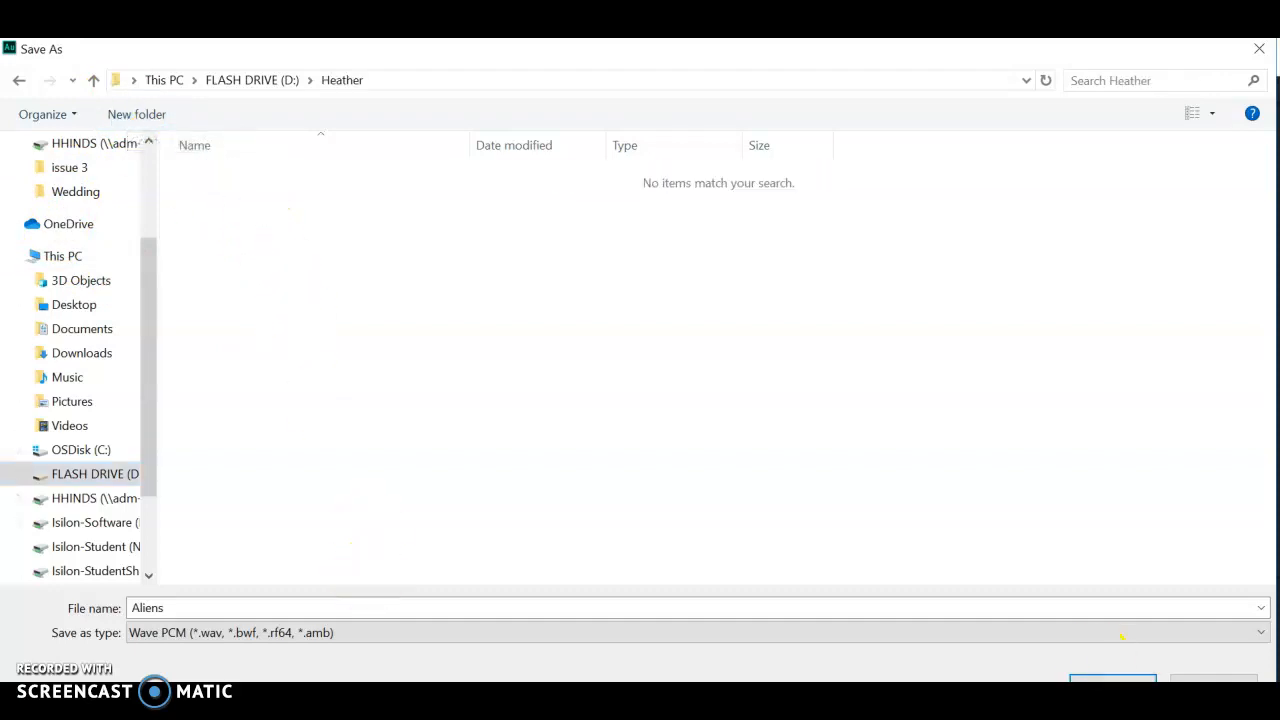
left_click(1100, 678)
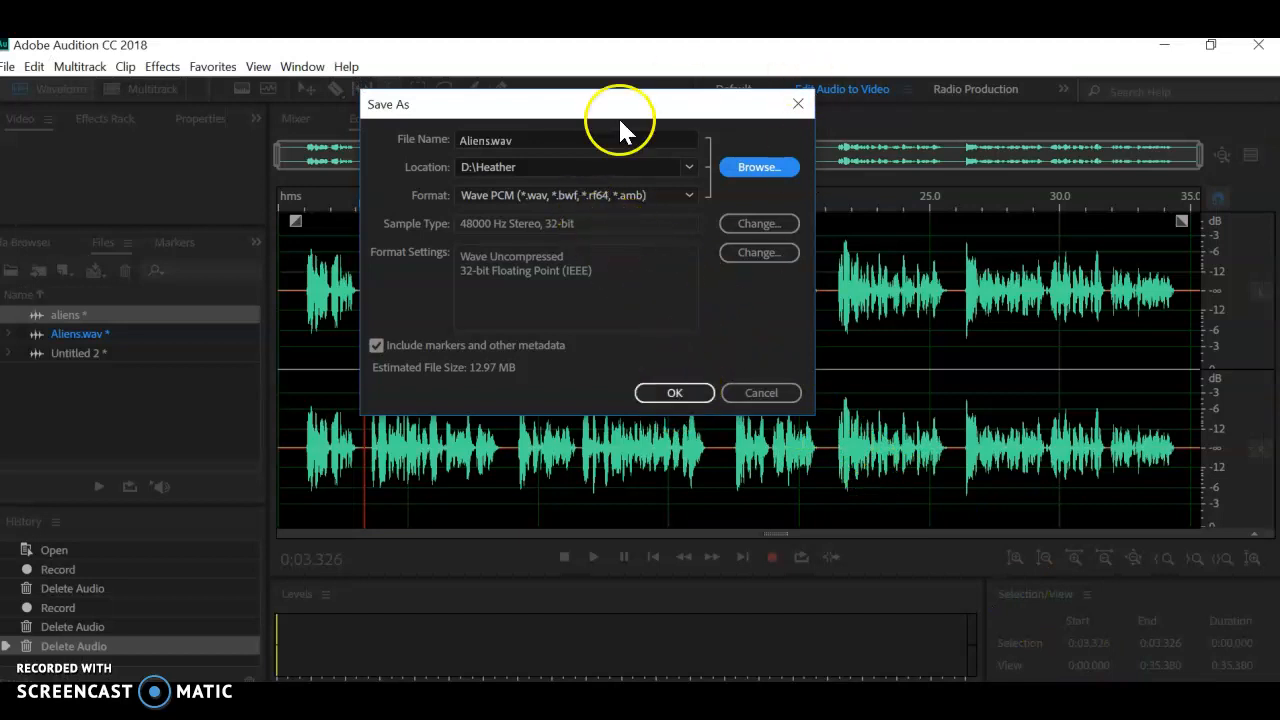
left_click(662, 393)
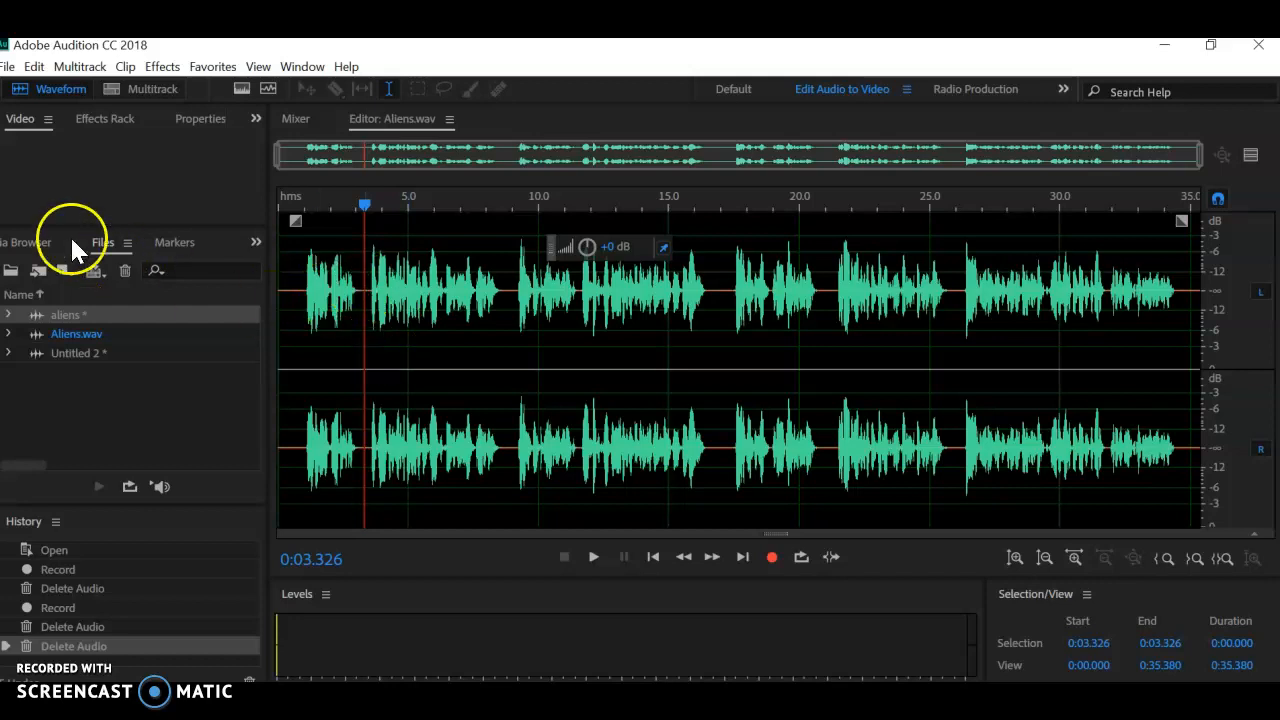
Step: Open song.mp3 from the Downloads folder and play about its first 2 seconds
left_click(10, 67)
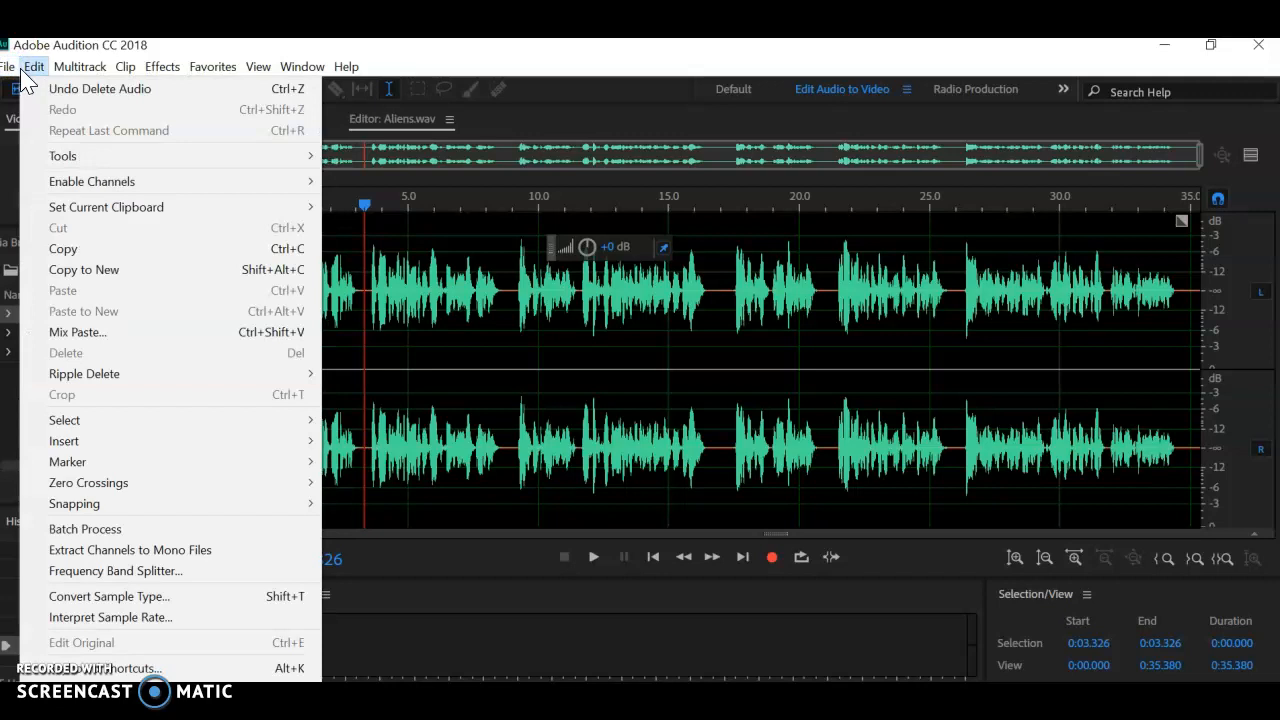
left_click(31, 110)
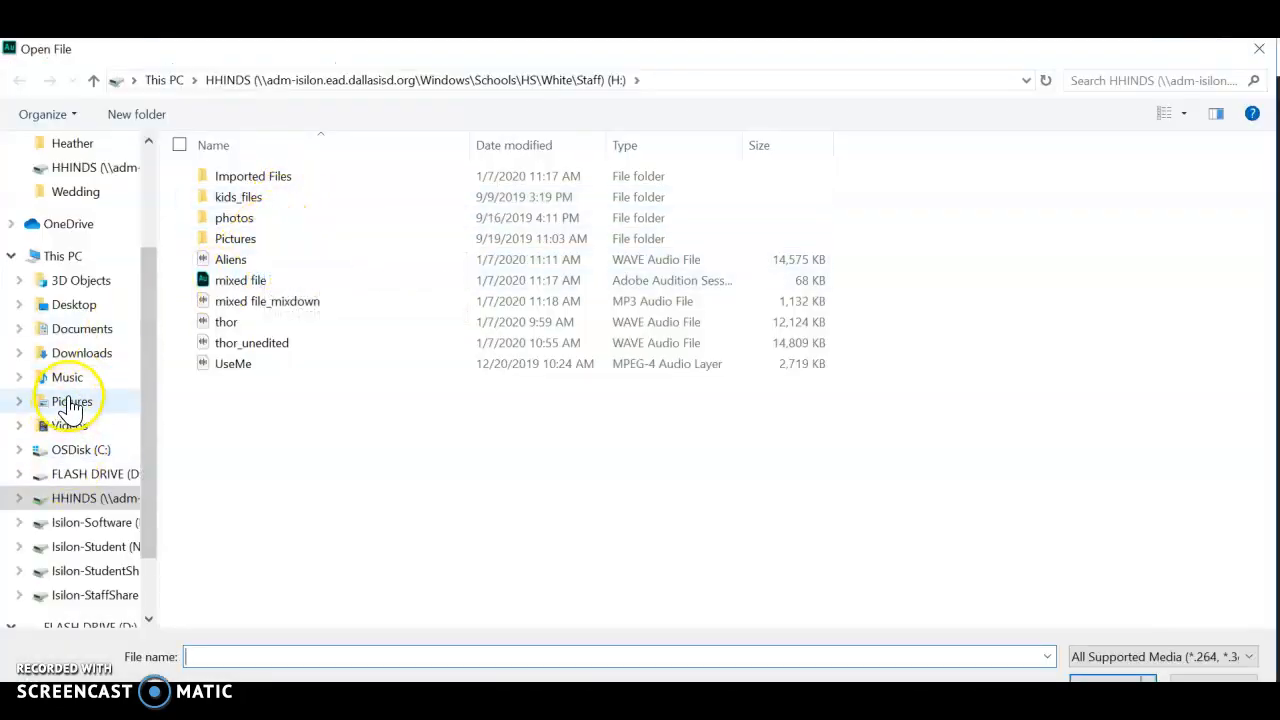
left_click(86, 352)
double_click(234, 176)
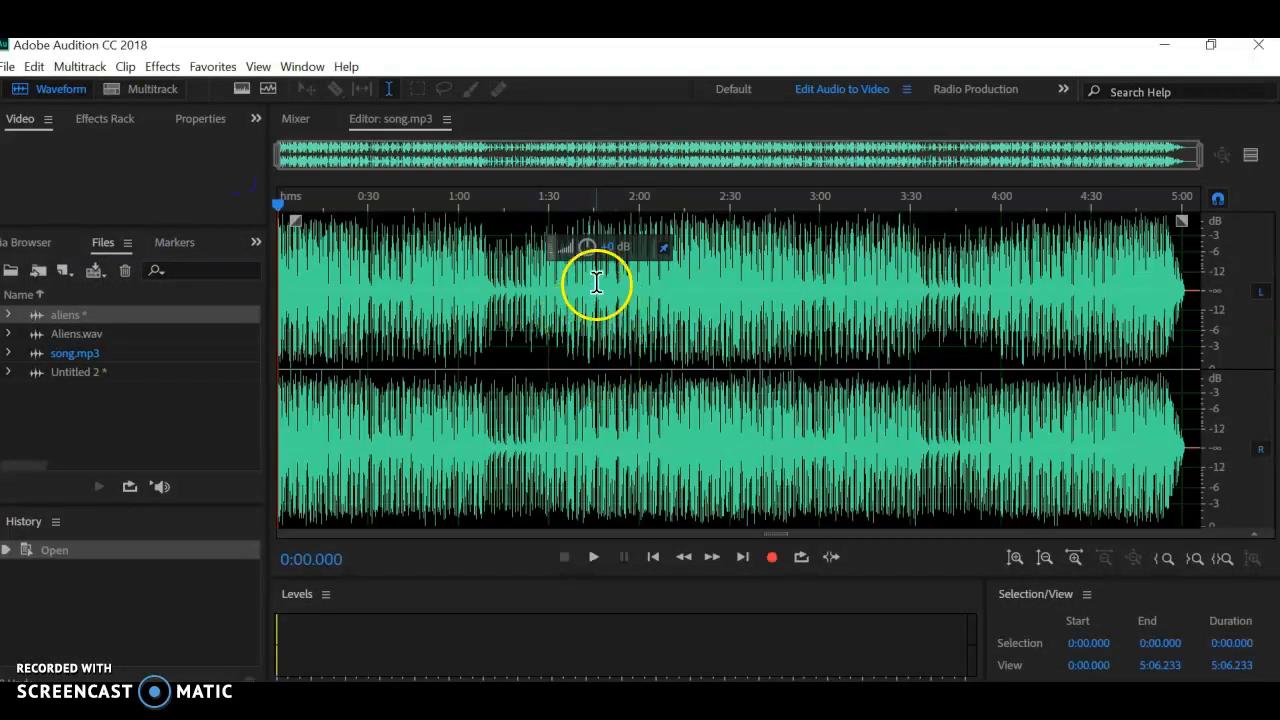
key("space")
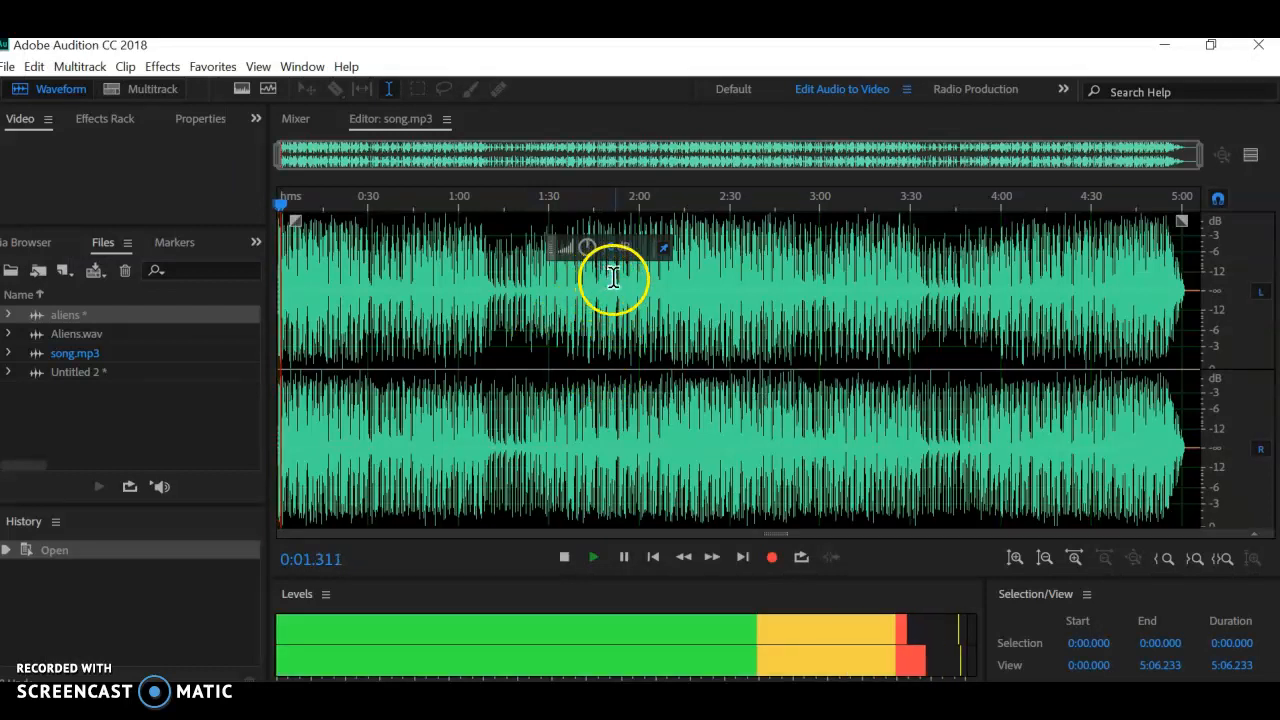
key("space")
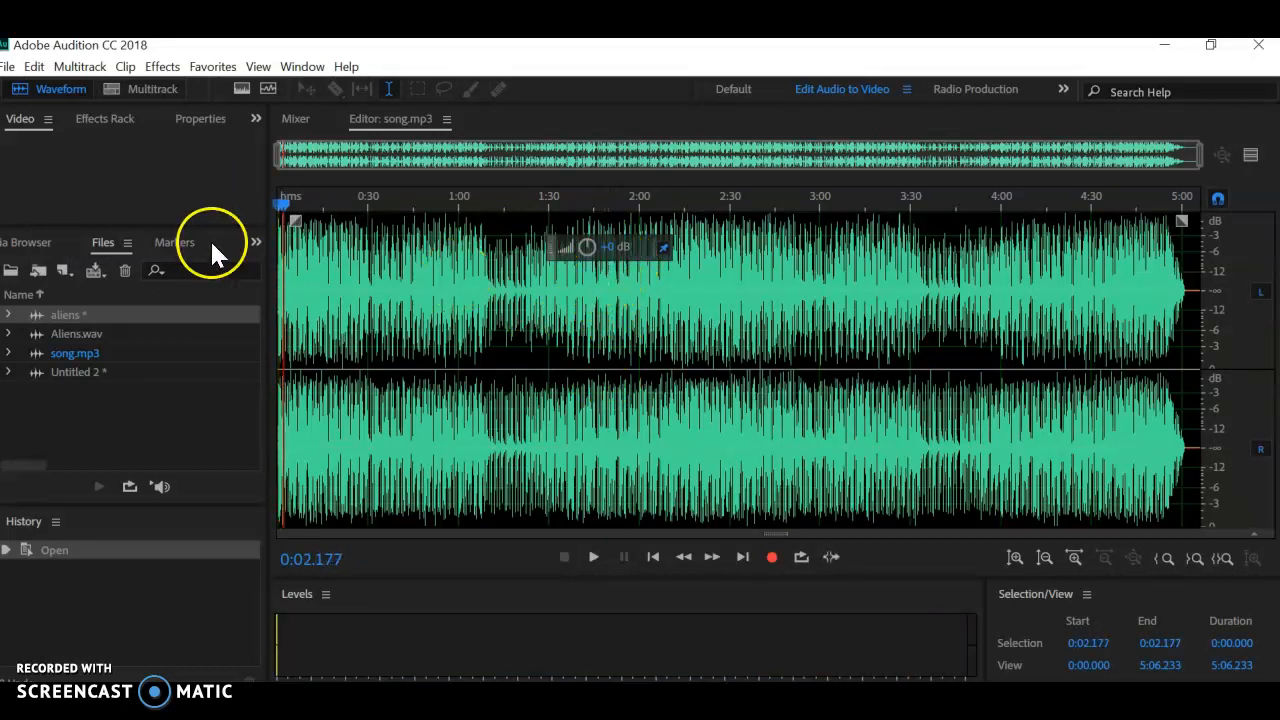
left_click(68, 330)
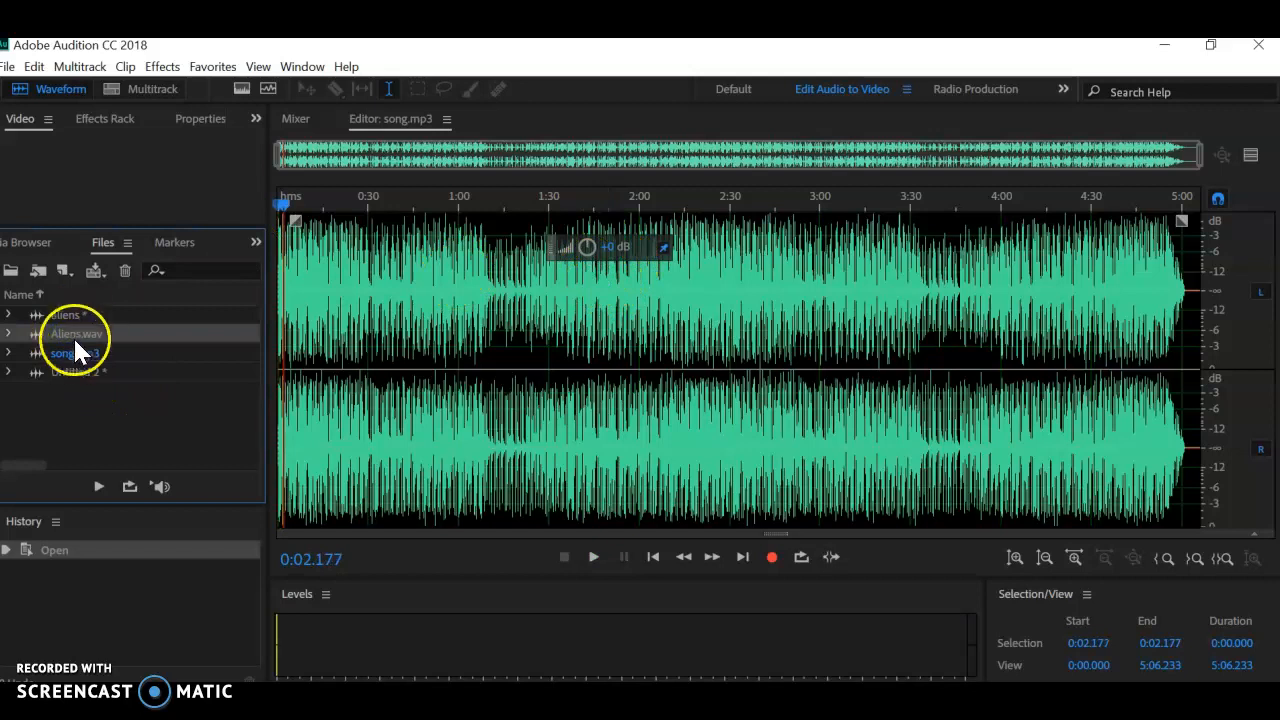
left_click(72, 374)
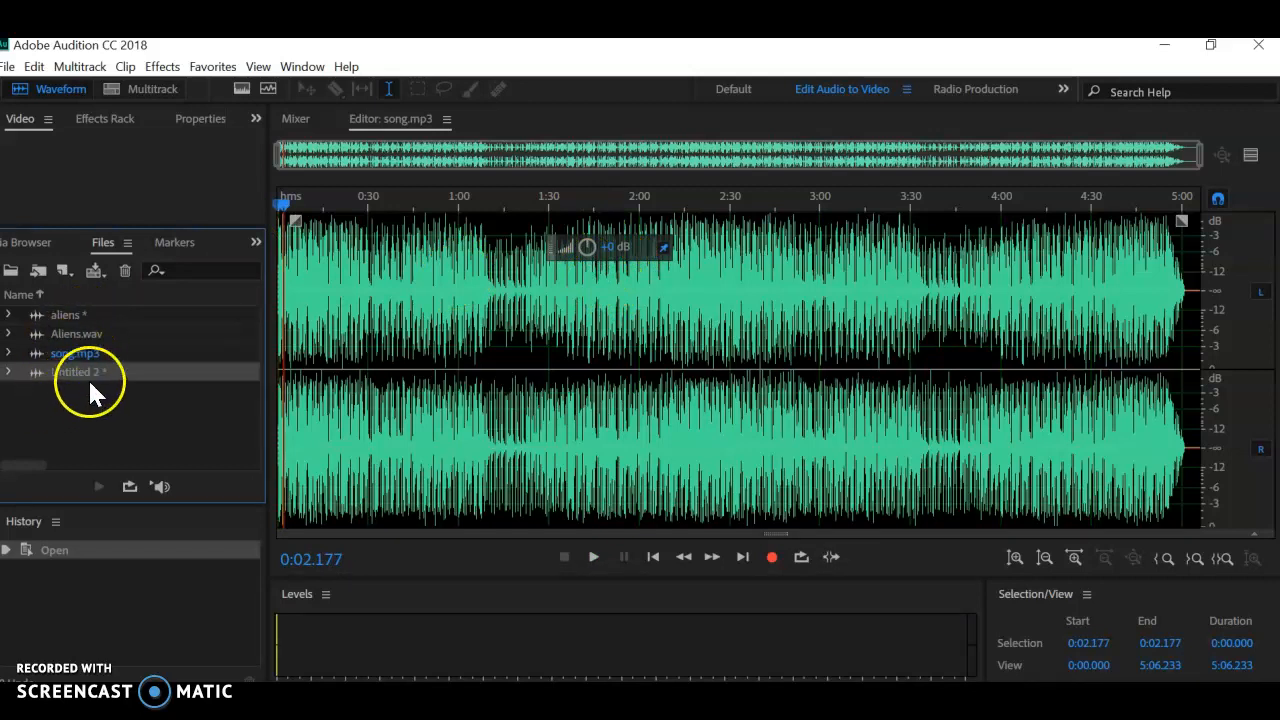
left_click(64, 330)
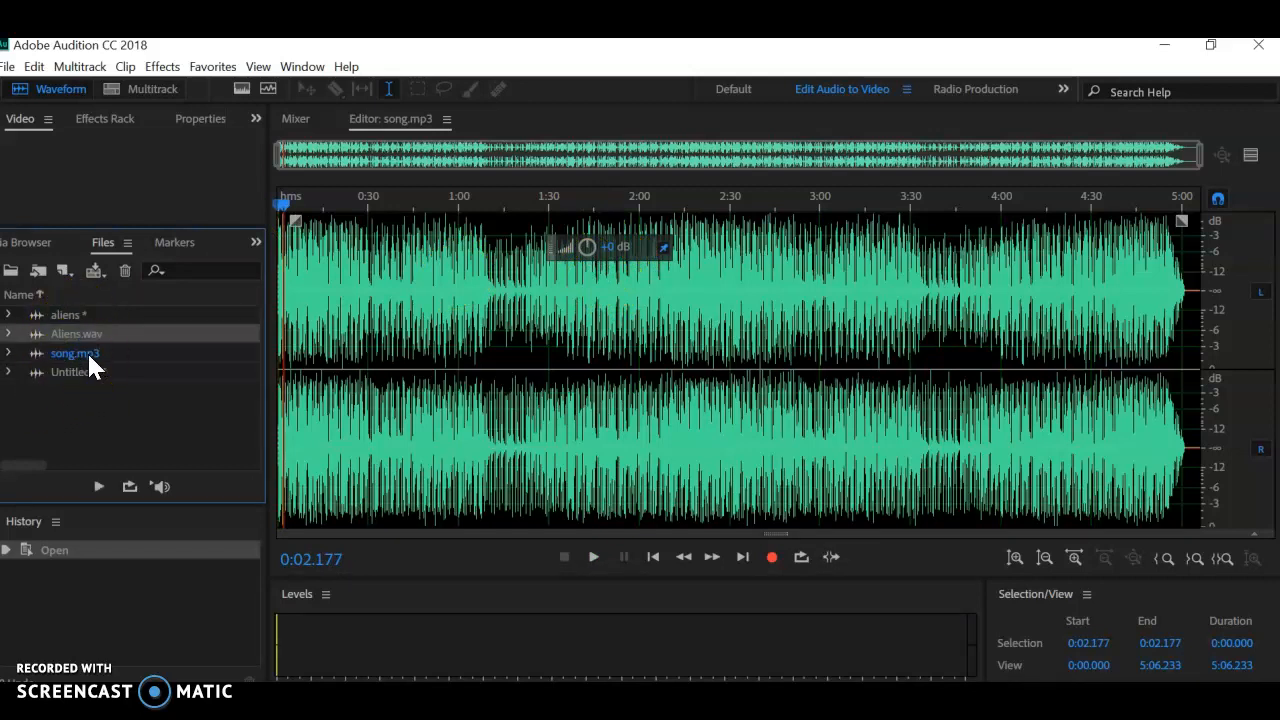
left_click(88, 355)
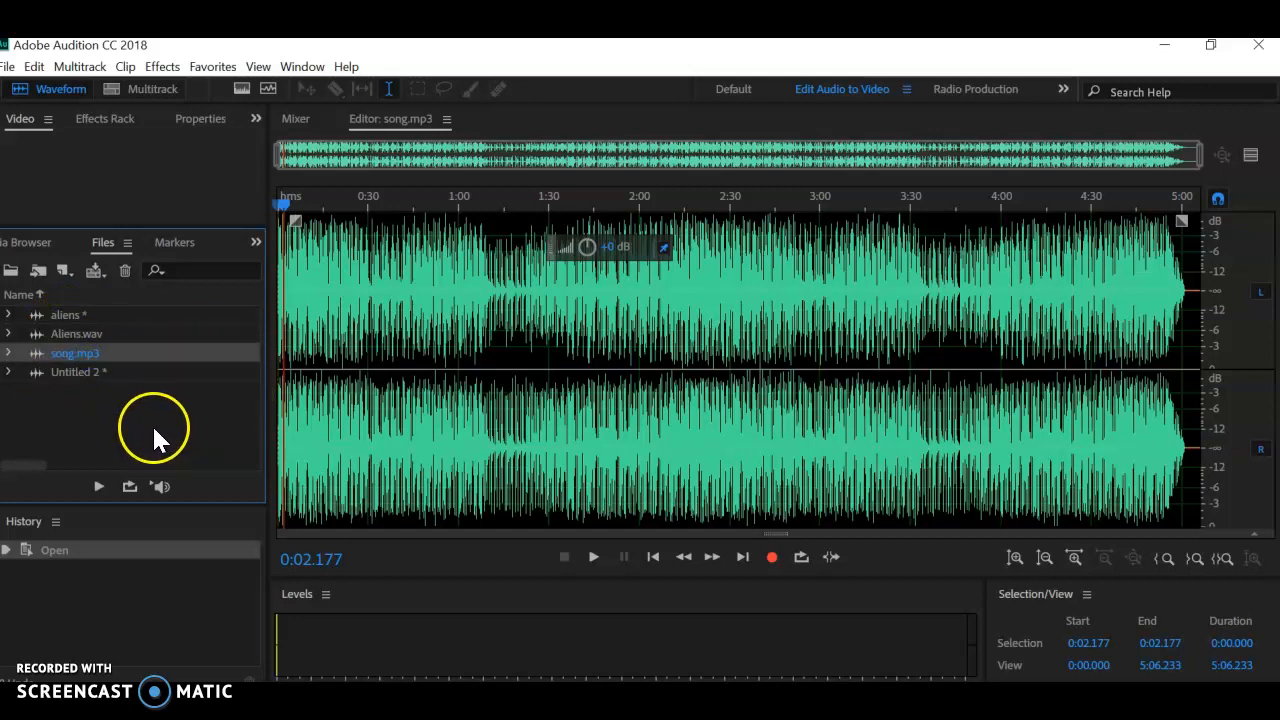
left_click(32, 91)
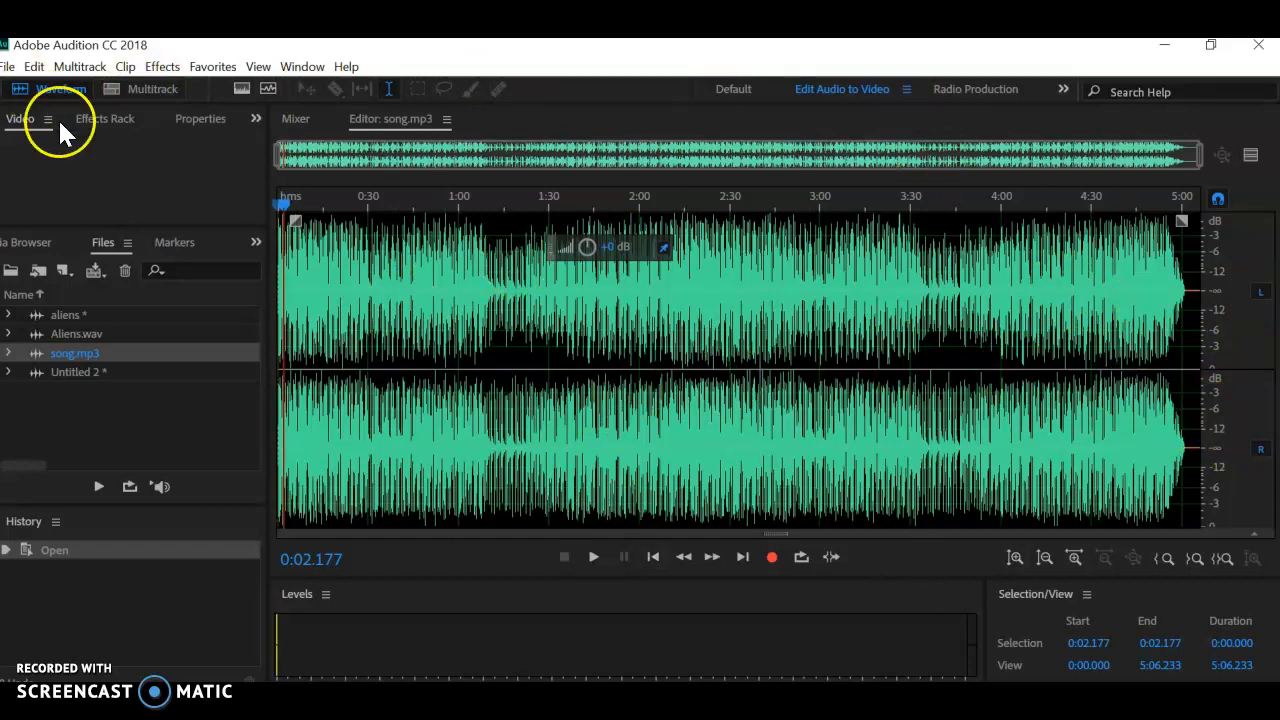
Step: Create a new multitrack session named "mixed file" on the Desktop with a 48000 Hz sample rate
left_click(123, 88)
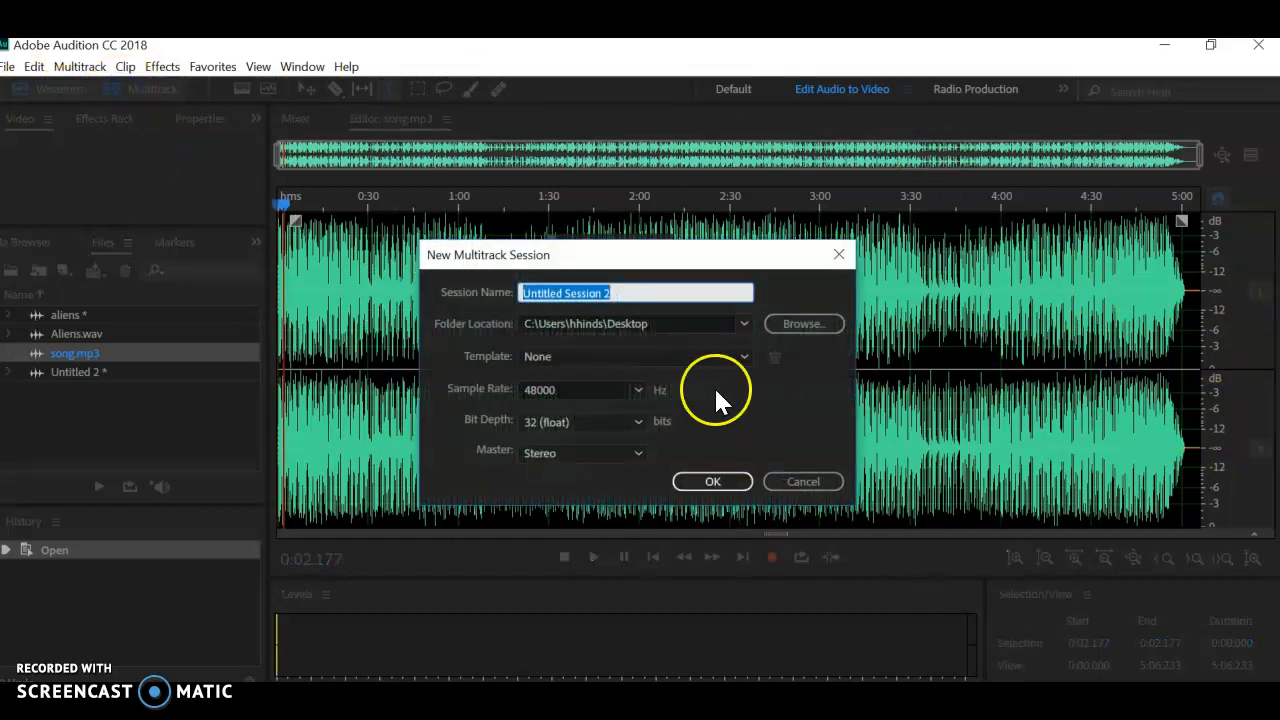
type("mixed file")
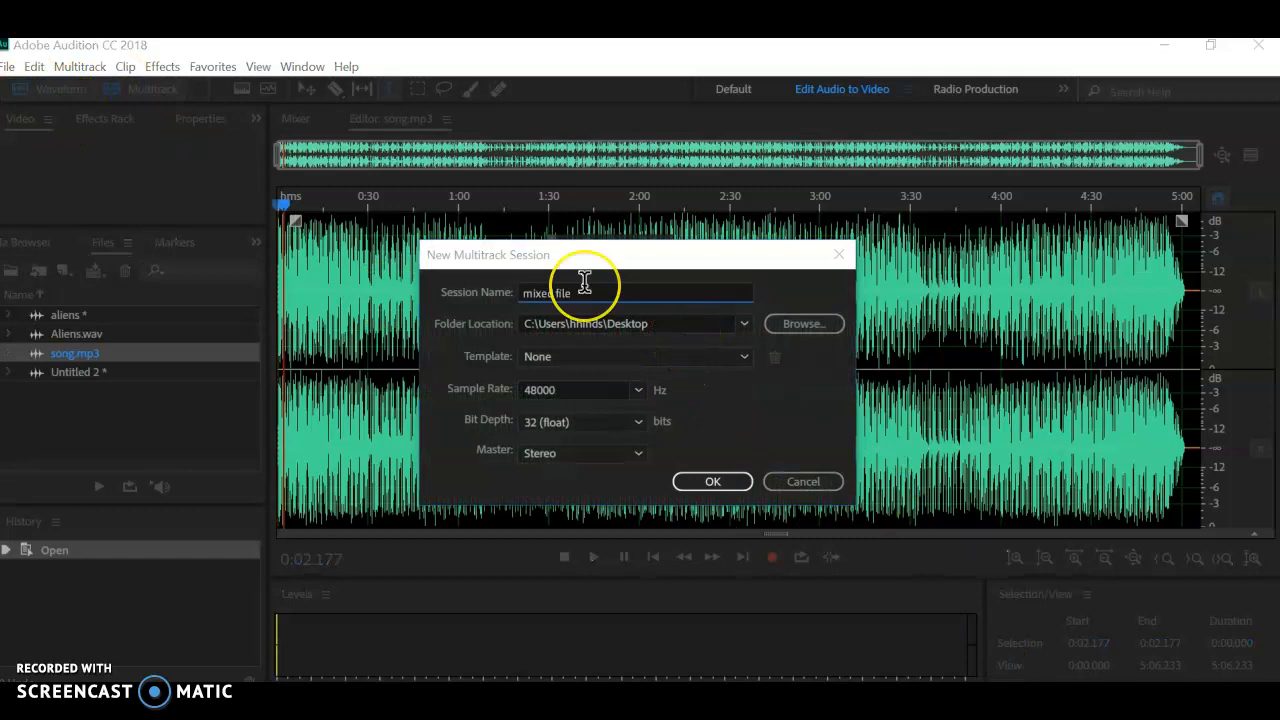
left_click(719, 481)
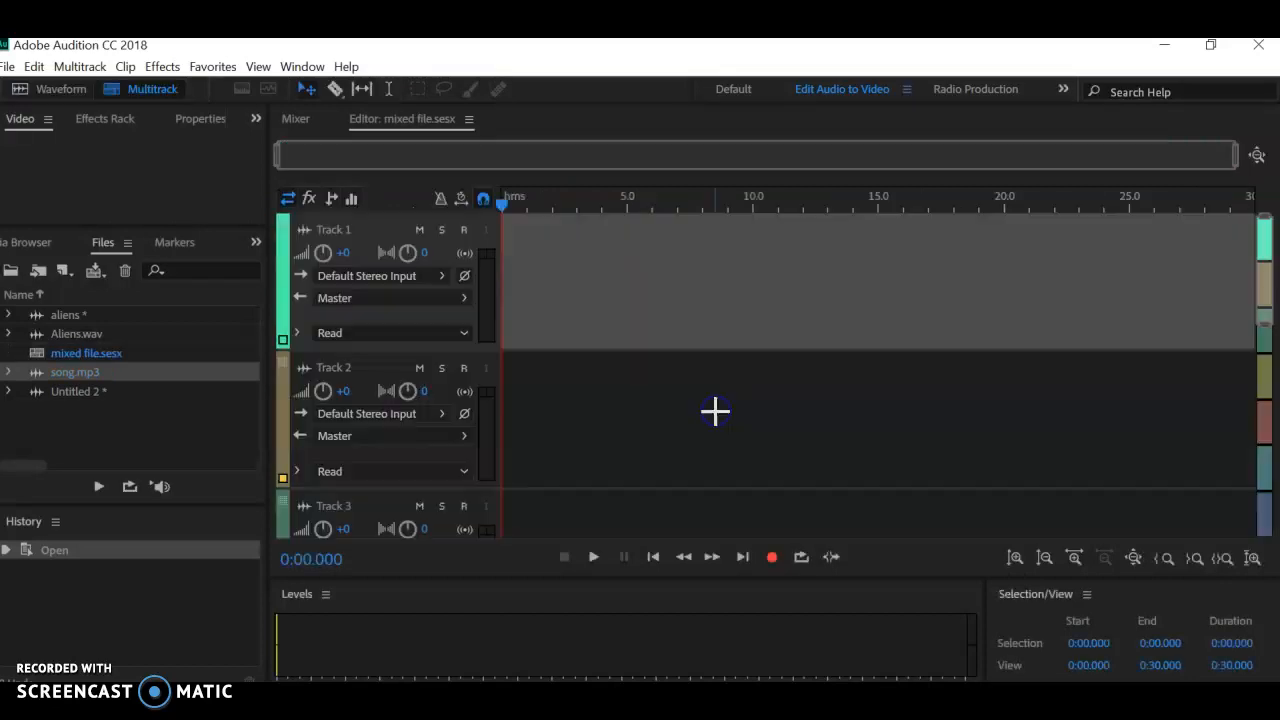
Step: Place Aliens.wav at the start of Track 1 and song.mp3 at the start of Track 2, accepting a sample-rate-conformed copy of the song
scroll(366, 290, "down", 5)
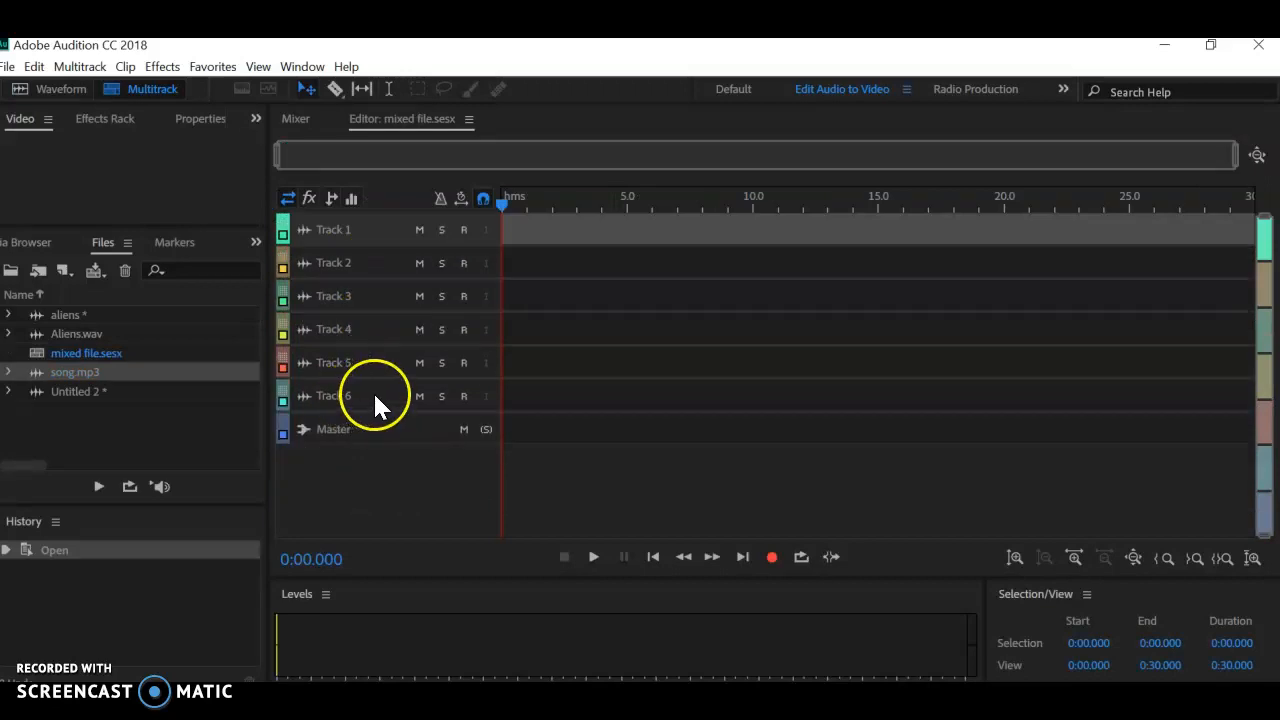
scroll(390, 321, "up", 5)
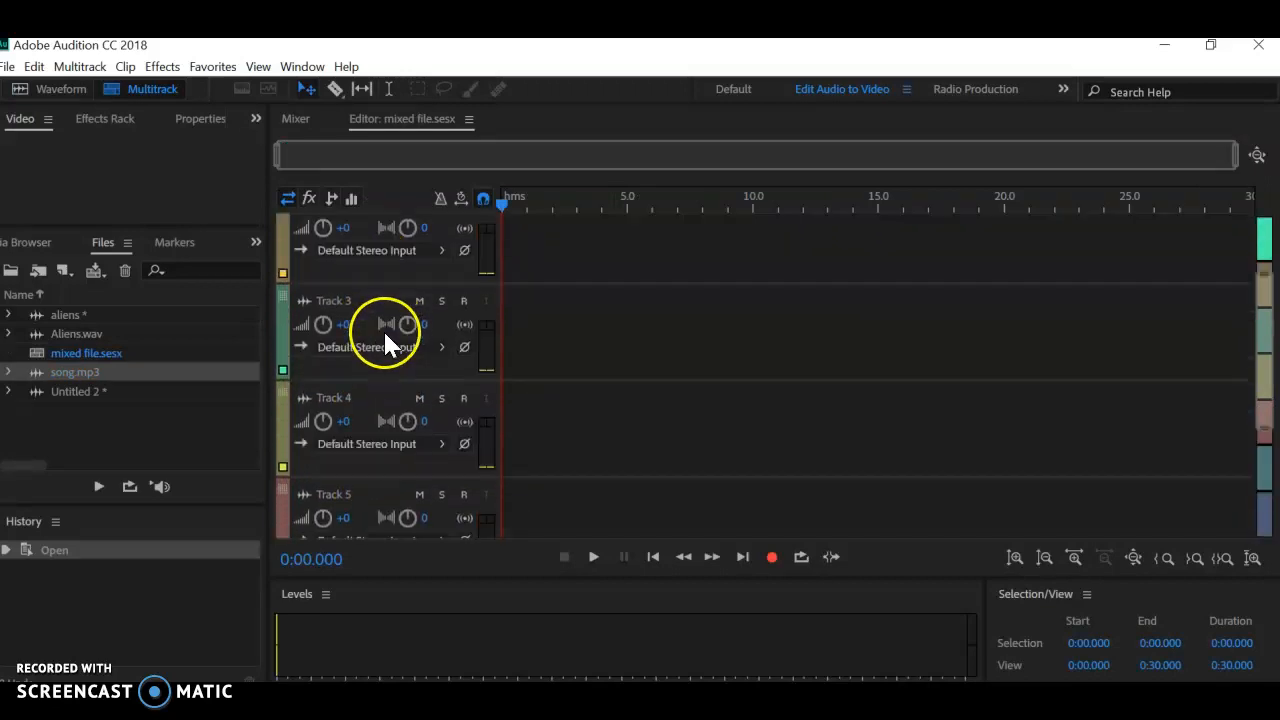
left_click(1262, 245)
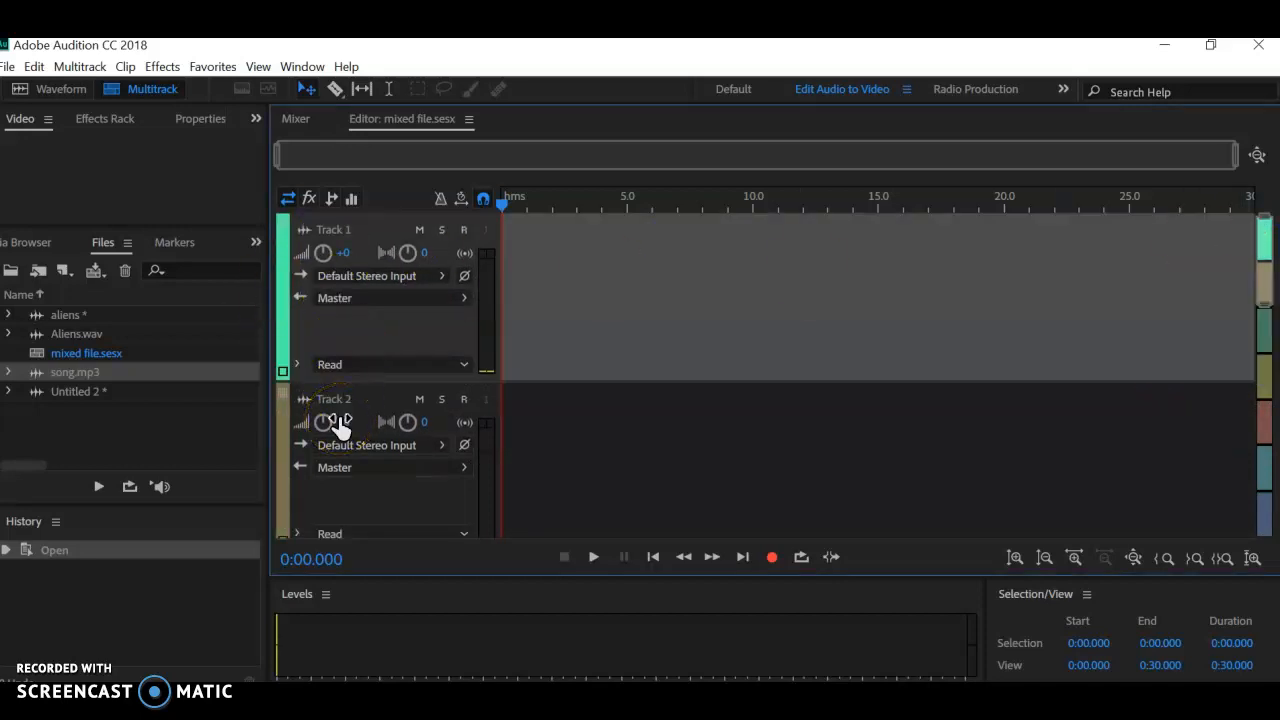
left_click(50, 314)
left_click_drag(35, 325, 447, 308)
left_click_drag(55, 376, 560, 468)
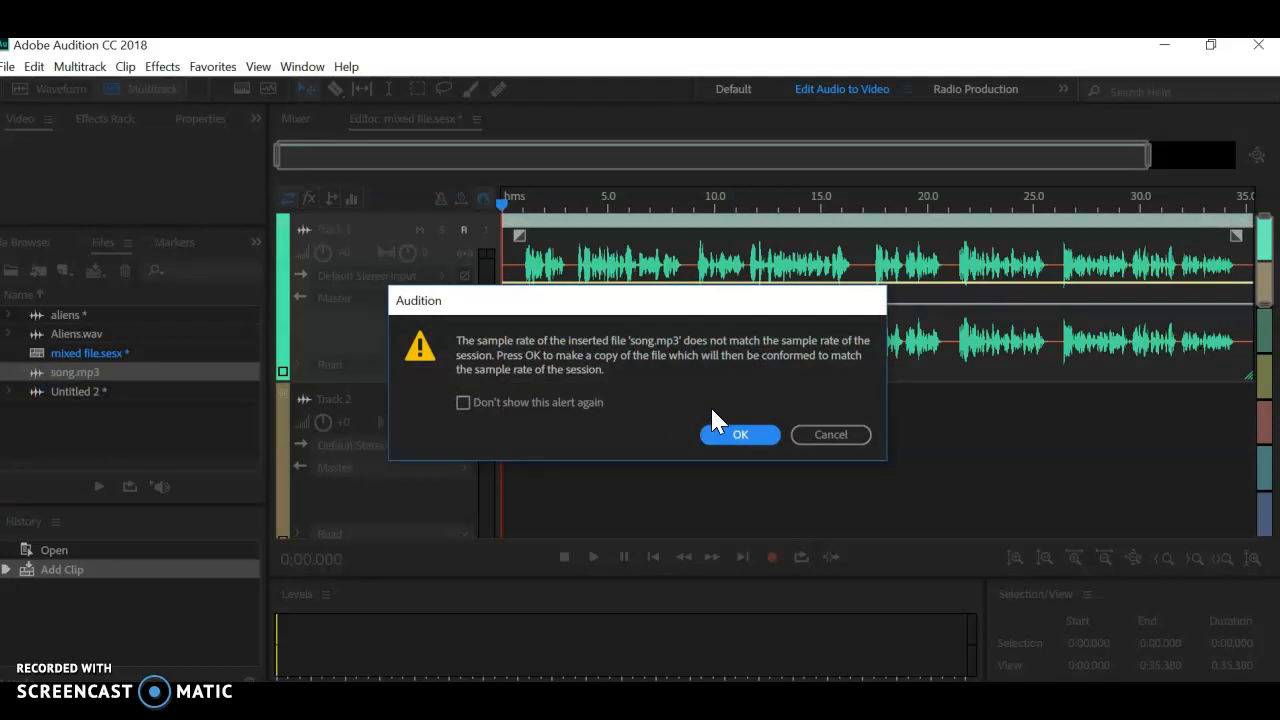
left_click(748, 437)
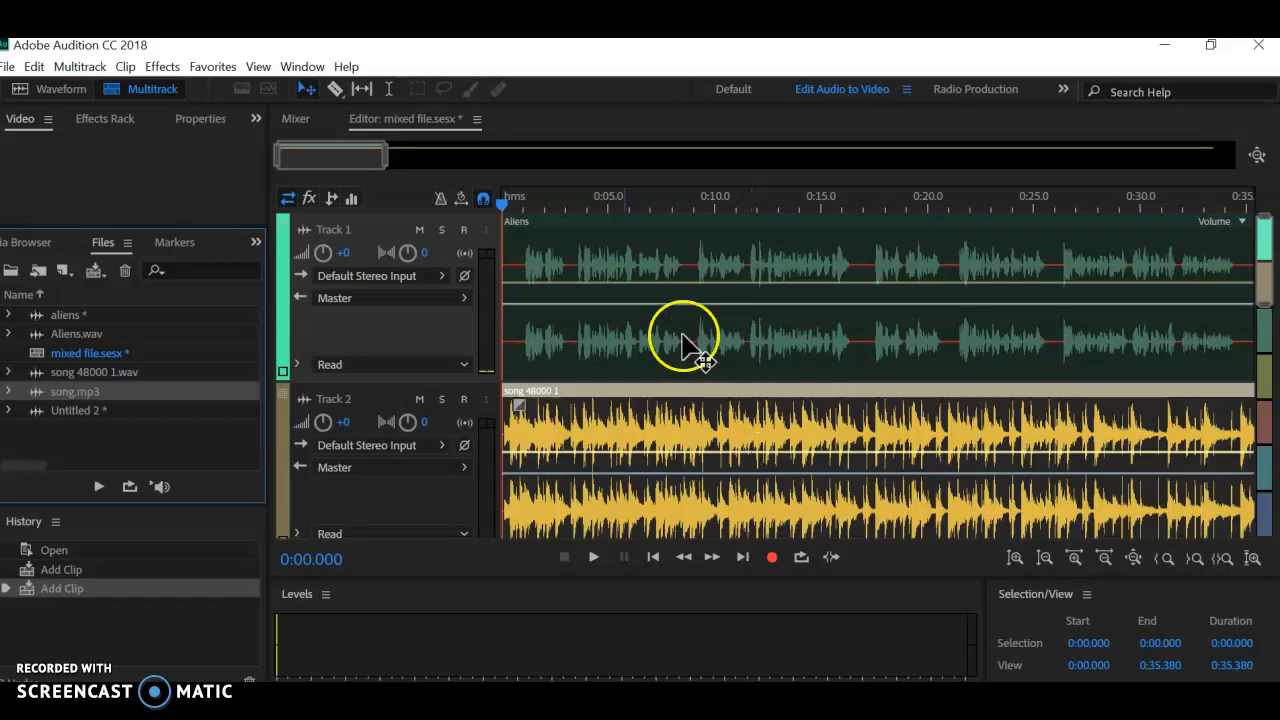
Step: Trim the end of the song clip in Track 2 to about 45 seconds, slightly beyond the end of the voice clip
left_click_drag(380, 155, 1235, 155)
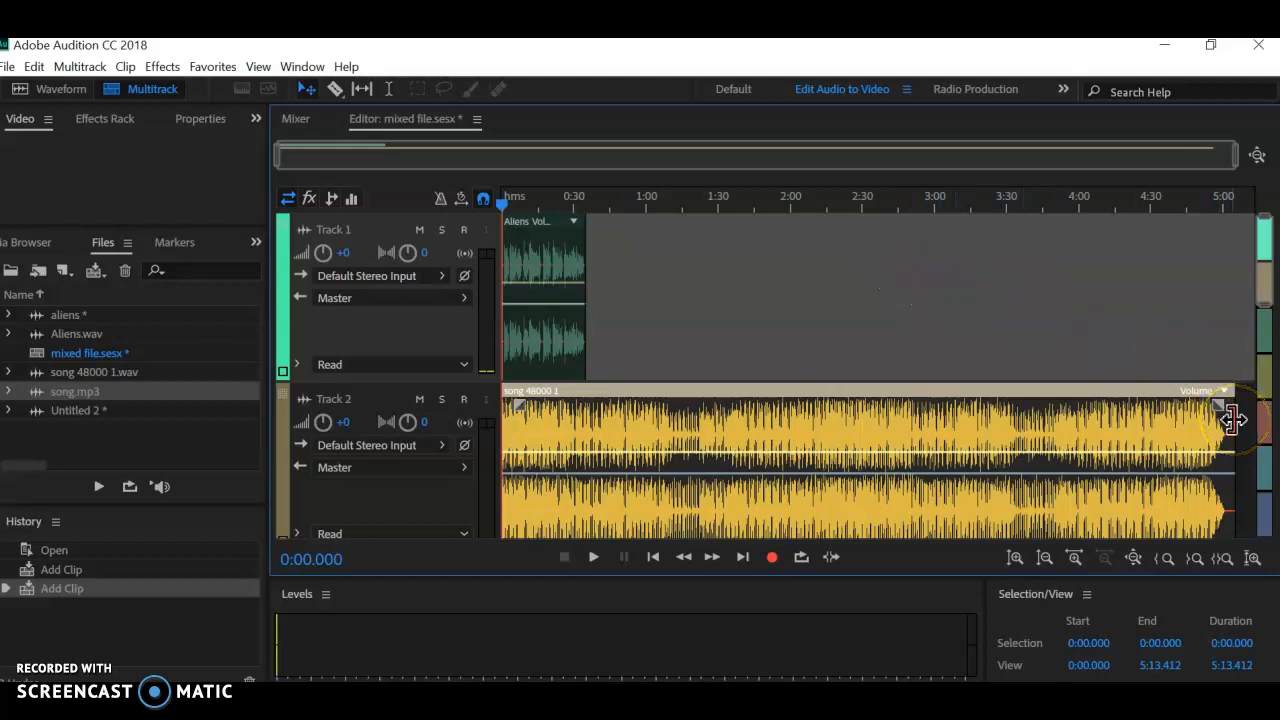
left_click(1139, 476)
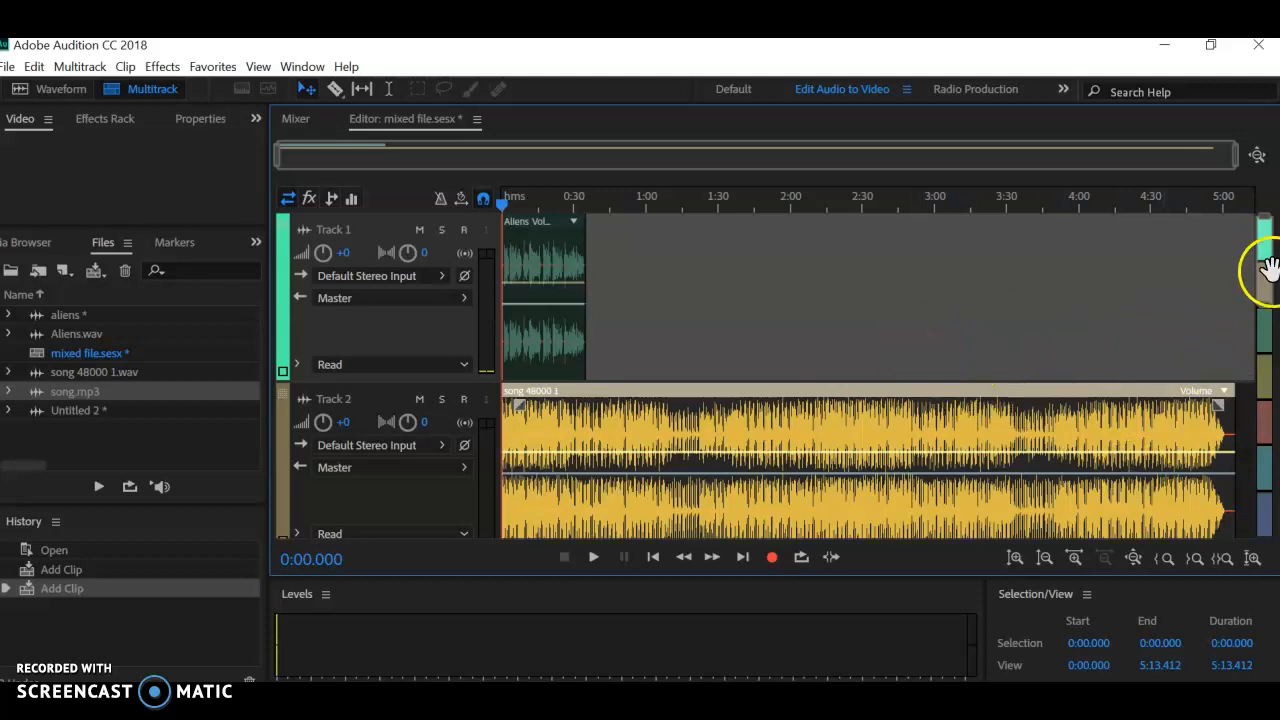
left_click_drag(1262, 222, 1265, 240)
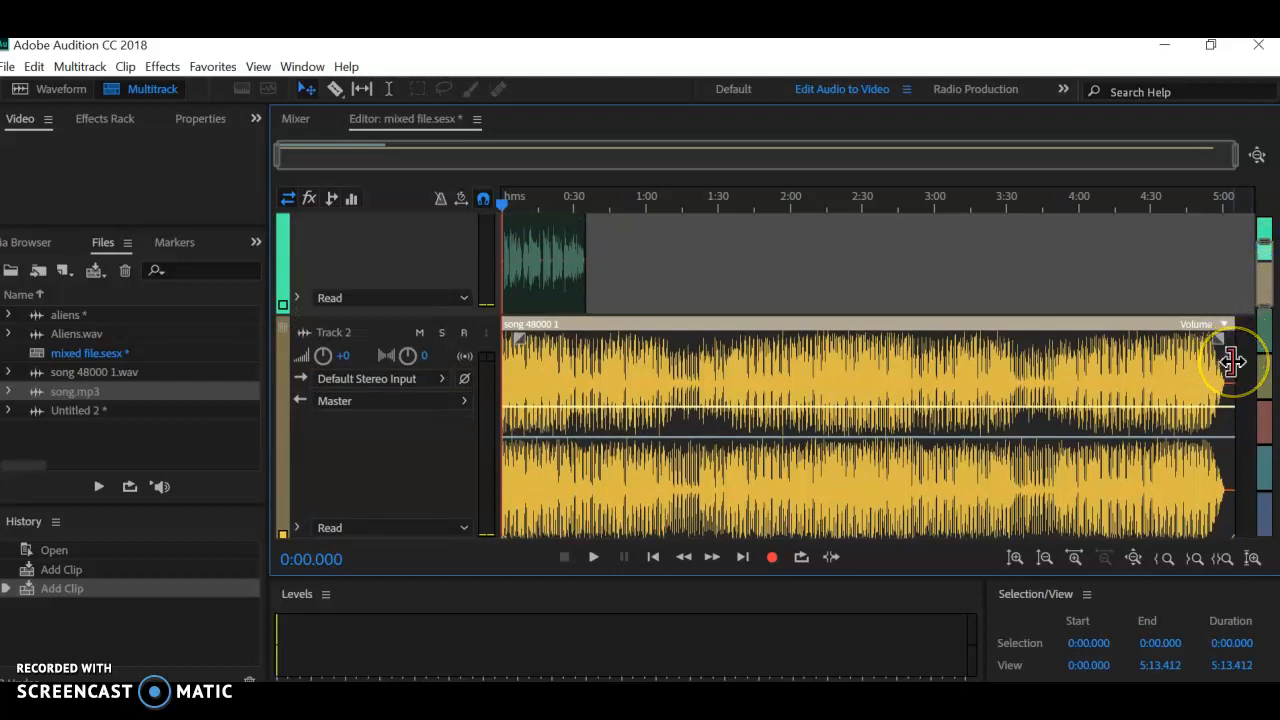
left_click_drag(1230, 362, 606, 366)
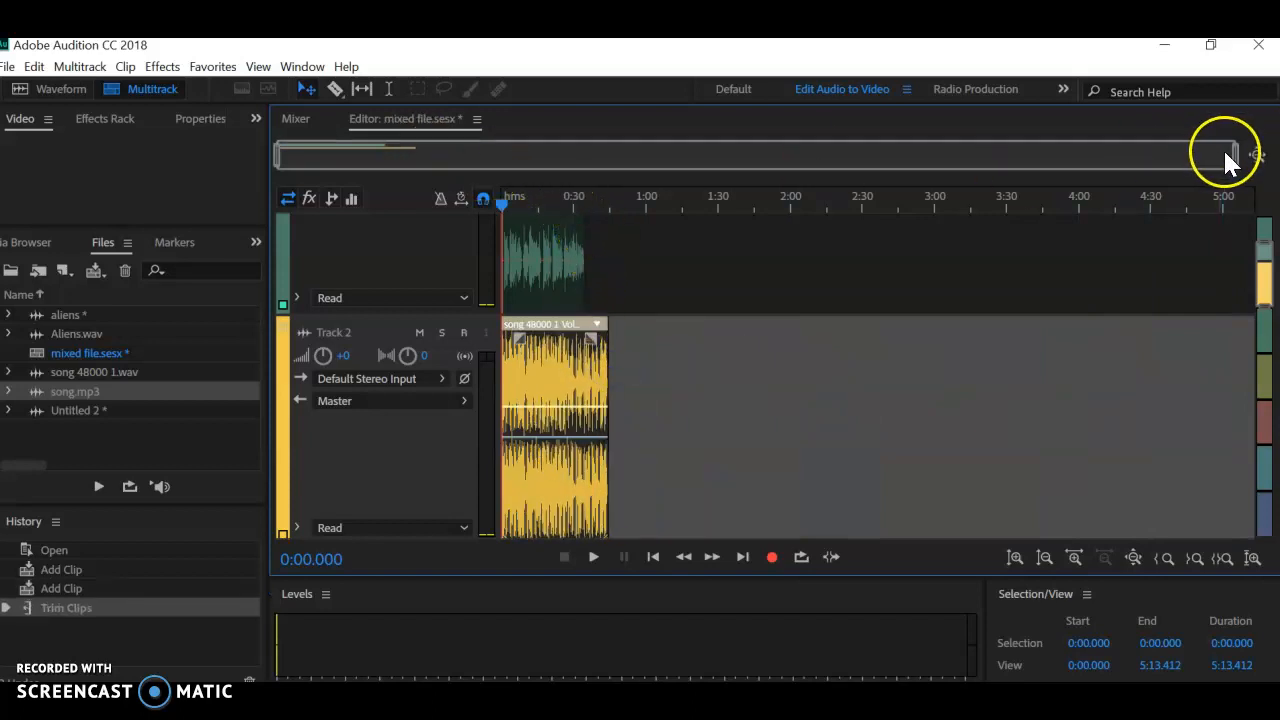
left_click_drag(1237, 155, 429, 207)
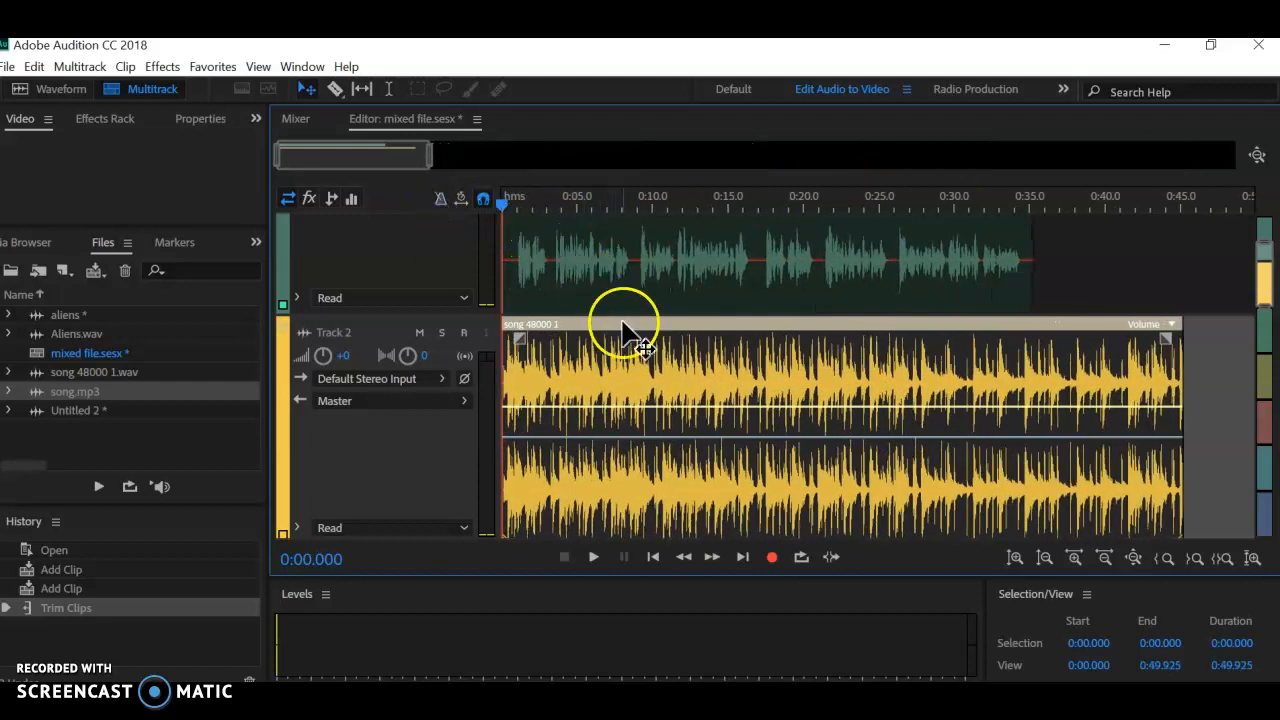
Step: Lower the song clip's overall volume slightly, playing the mix before and after the change up to about 4.4 seconds
key("space")
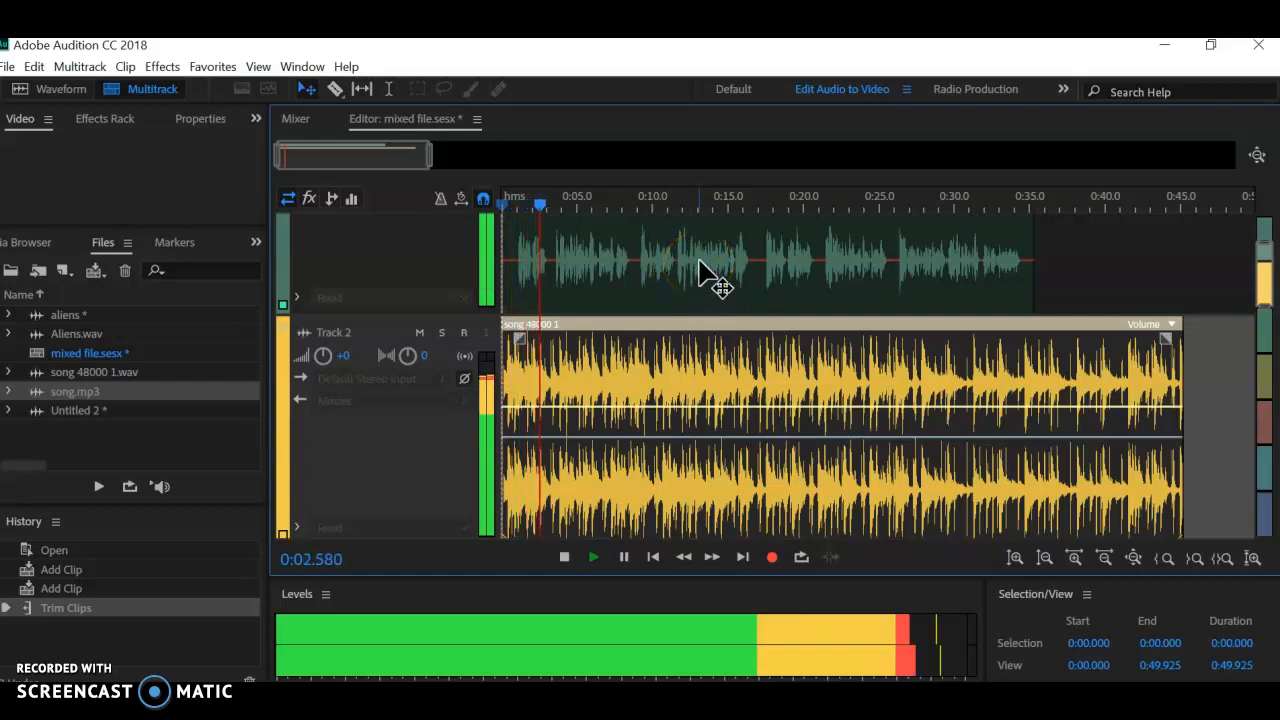
key("space")
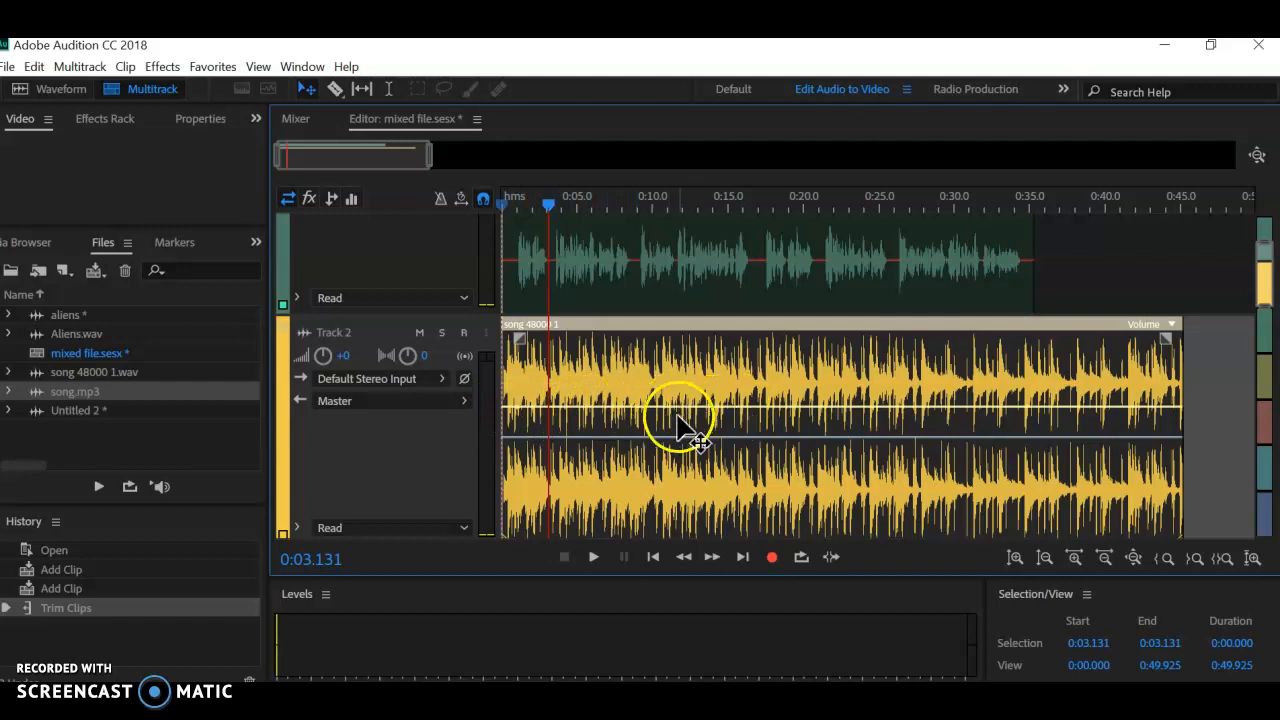
left_click_drag(686, 410, 686, 420)
key("space")
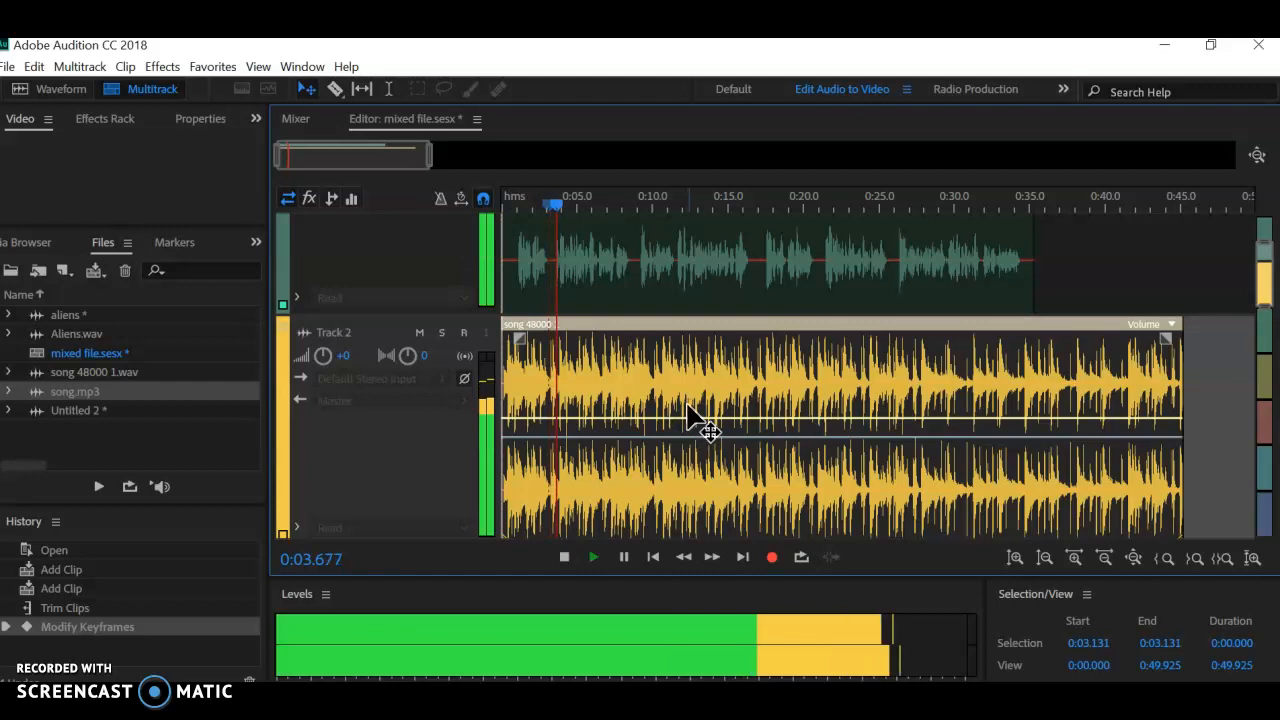
left_click(690, 400)
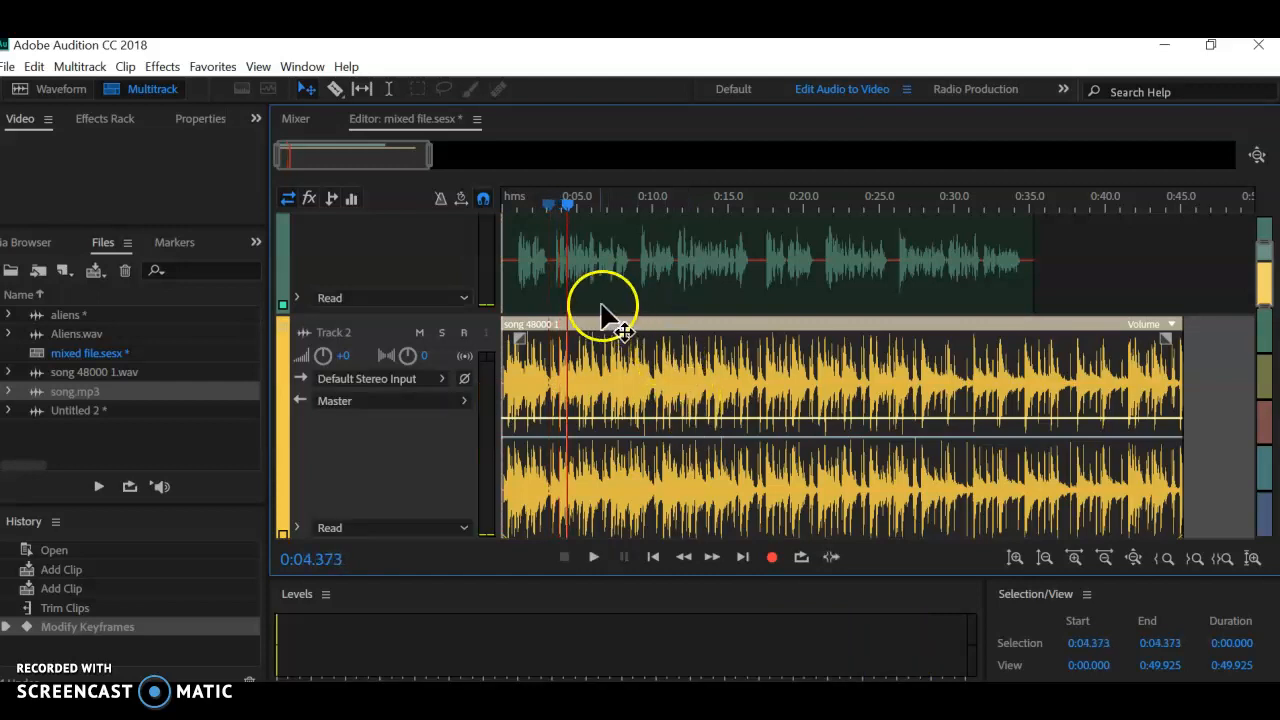
Step: Move the Aliens clip in Track 1 to start about 2 seconds into the session
left_click_drag(667, 244, 702, 246)
left_click(719, 264)
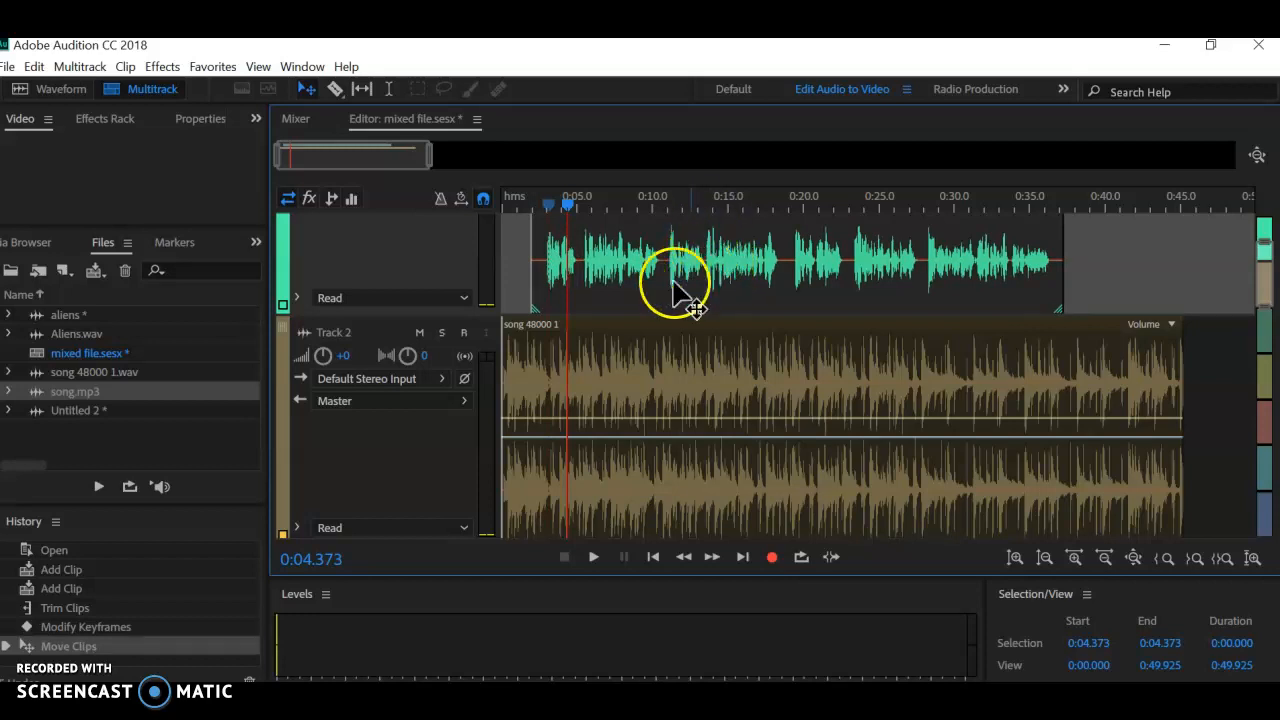
Step: Add volume keyframes to the song clip at about 2.9 and 3.7 seconds, lowering the second to duck the music where the speech begins
left_click_drag(524, 205, 545, 205)
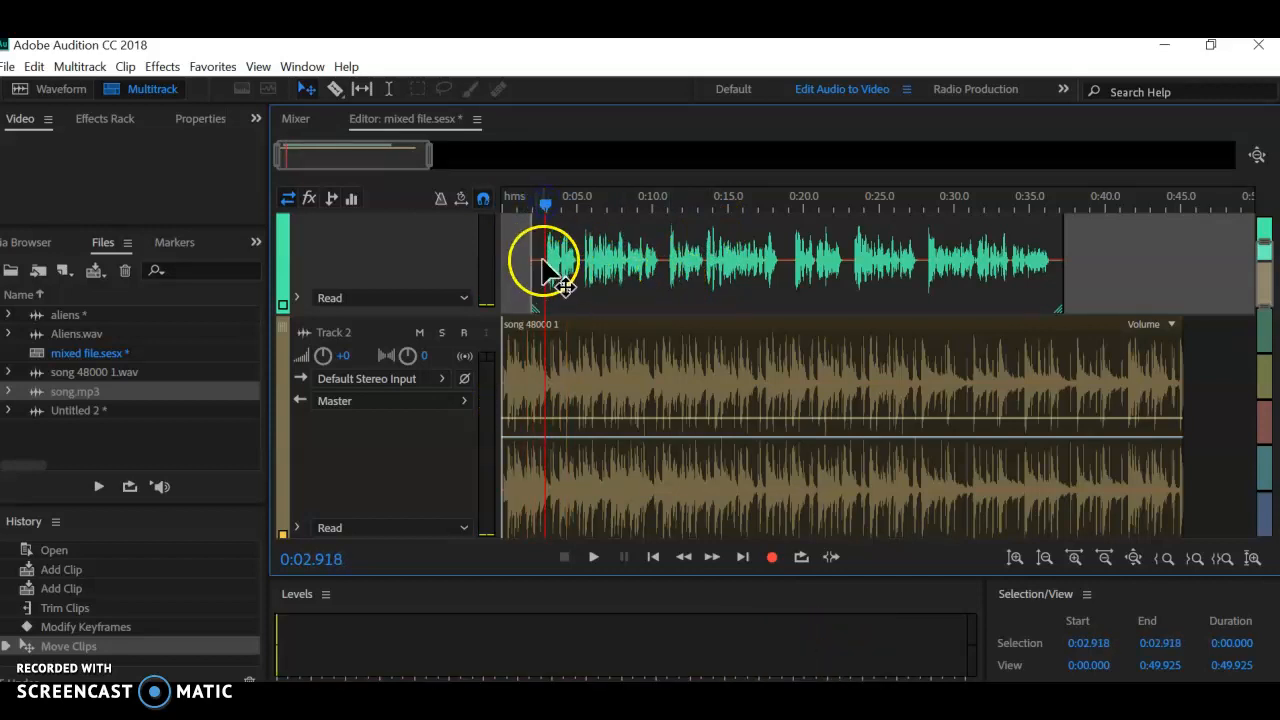
left_click(545, 420)
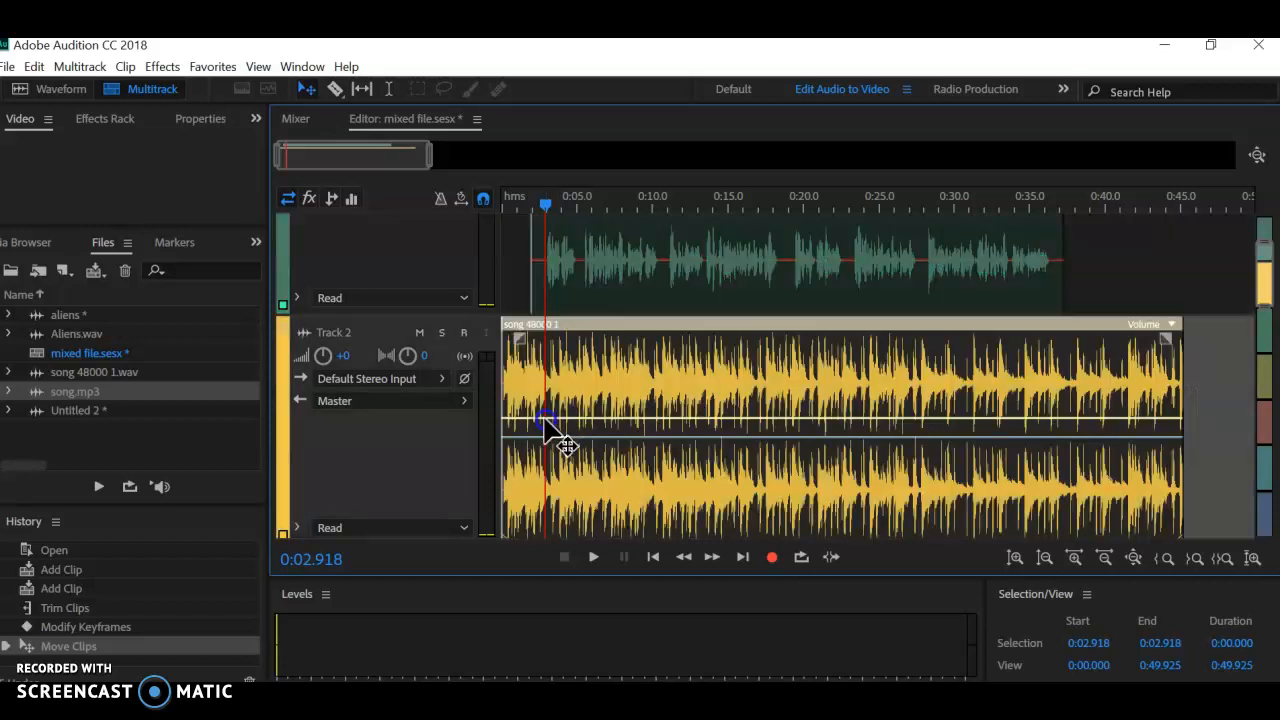
left_click(545, 420)
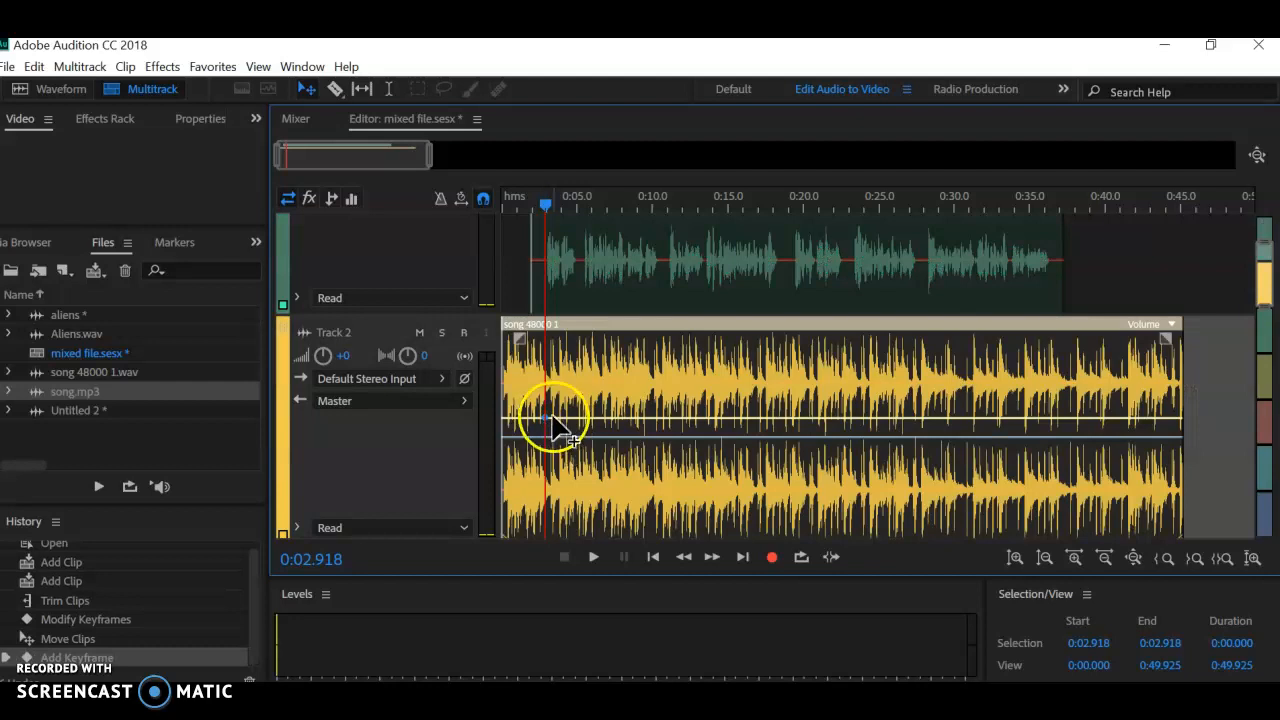
left_click_drag(531, 203, 505, 203)
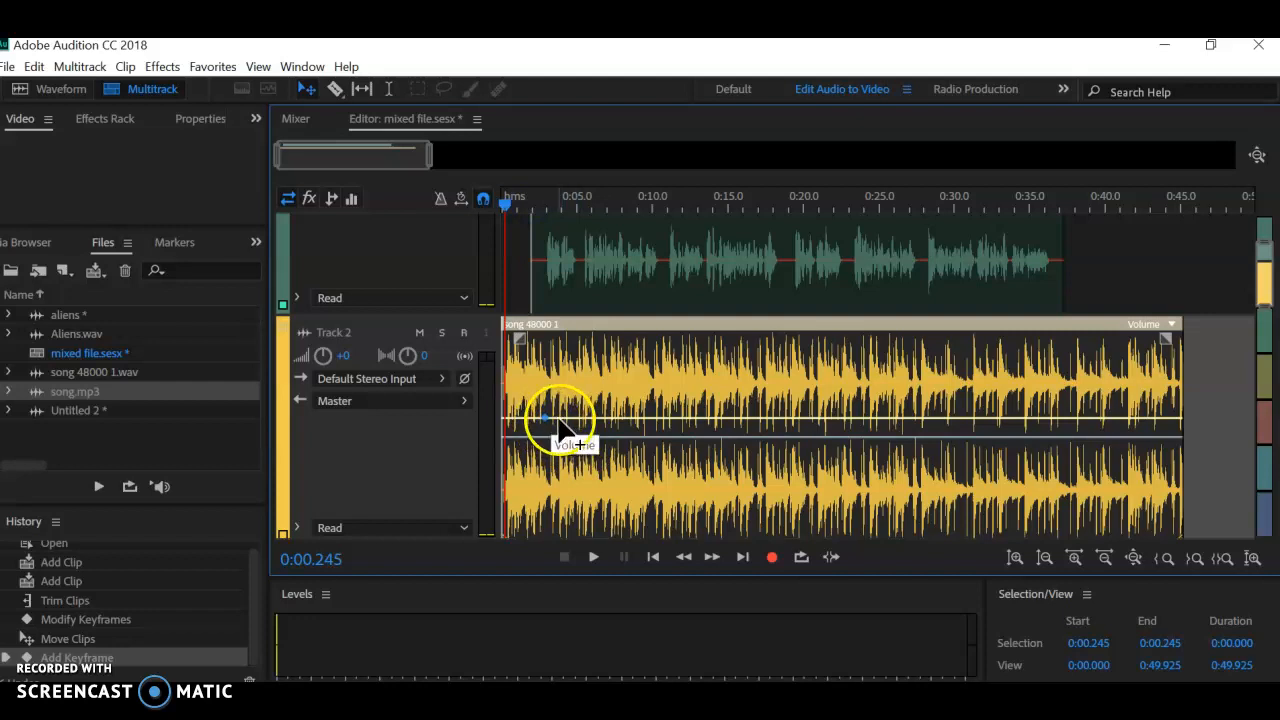
left_click(559, 423)
mouse_move(563, 425)
left_mouse_down()
mouse_move(563, 449)
mouse_move(560, 436)
left_mouse_up()
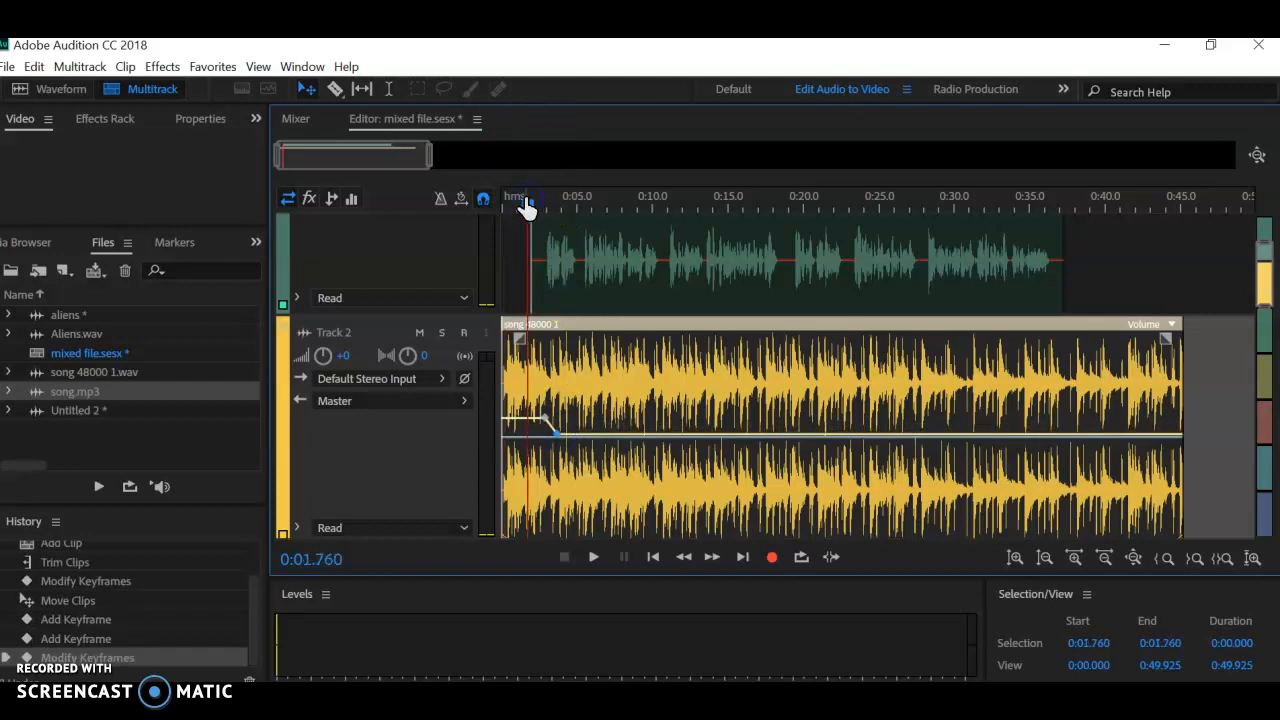
Step: Lower the song's second volume keyframe further, playing the speech opening before the change and from 2.918 to about 9.6 seconds after it
key("space")
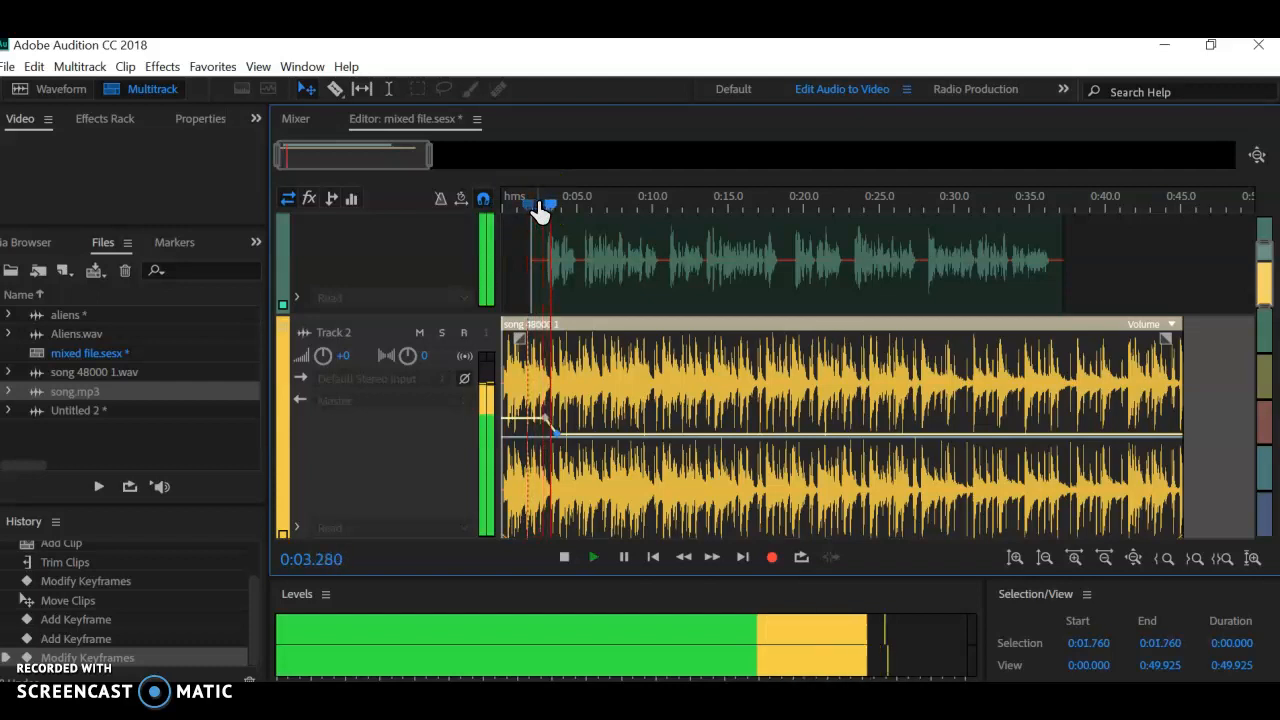
left_click(530, 204)
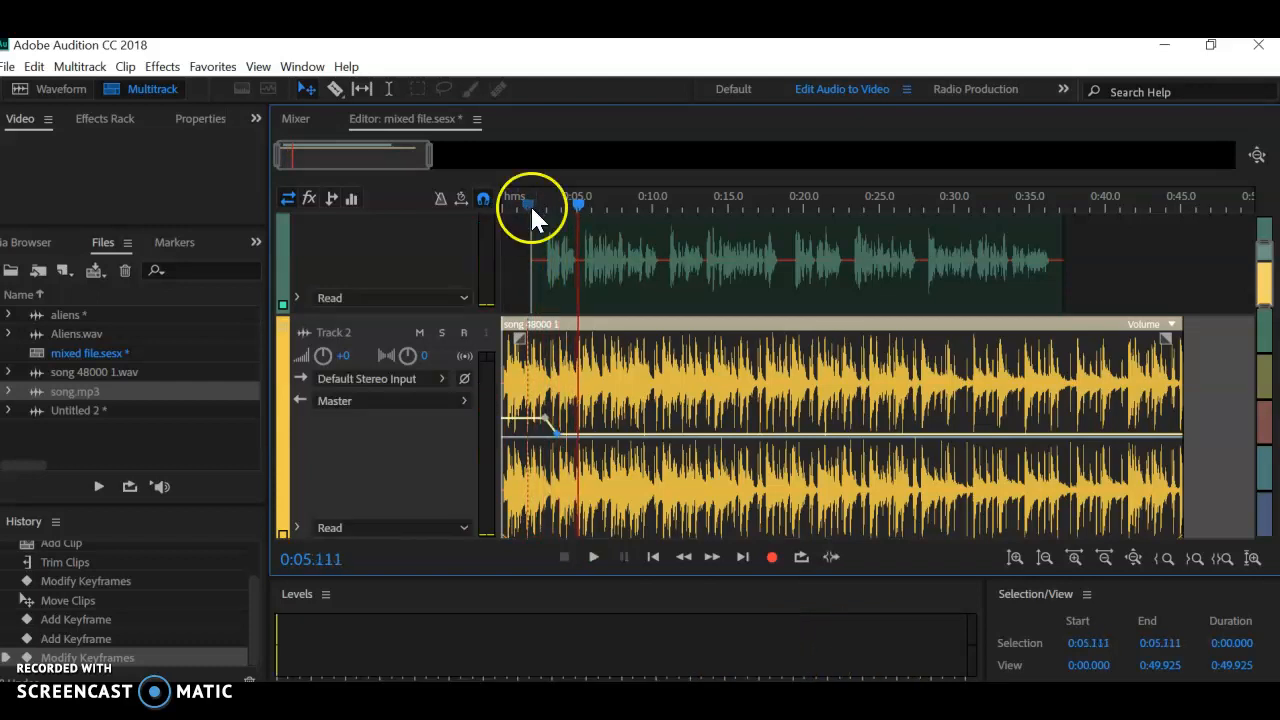
left_click_drag(557, 431, 563, 445)
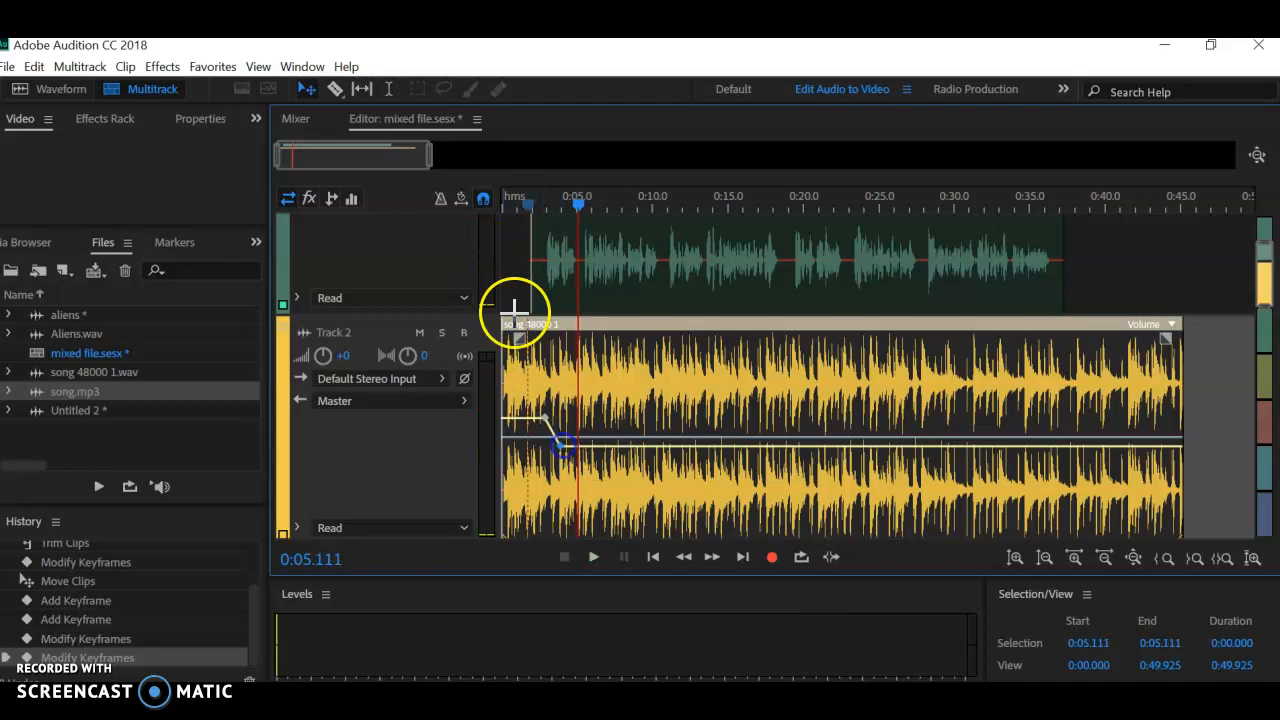
key("space")
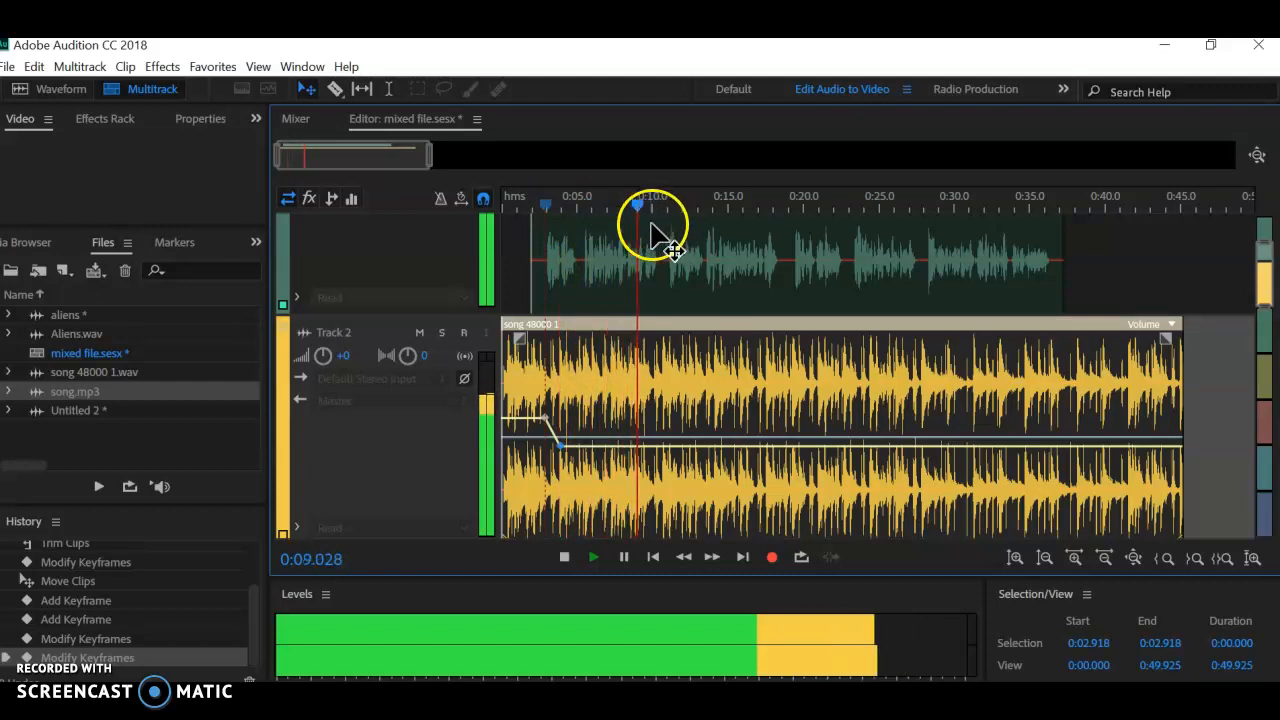
key("space")
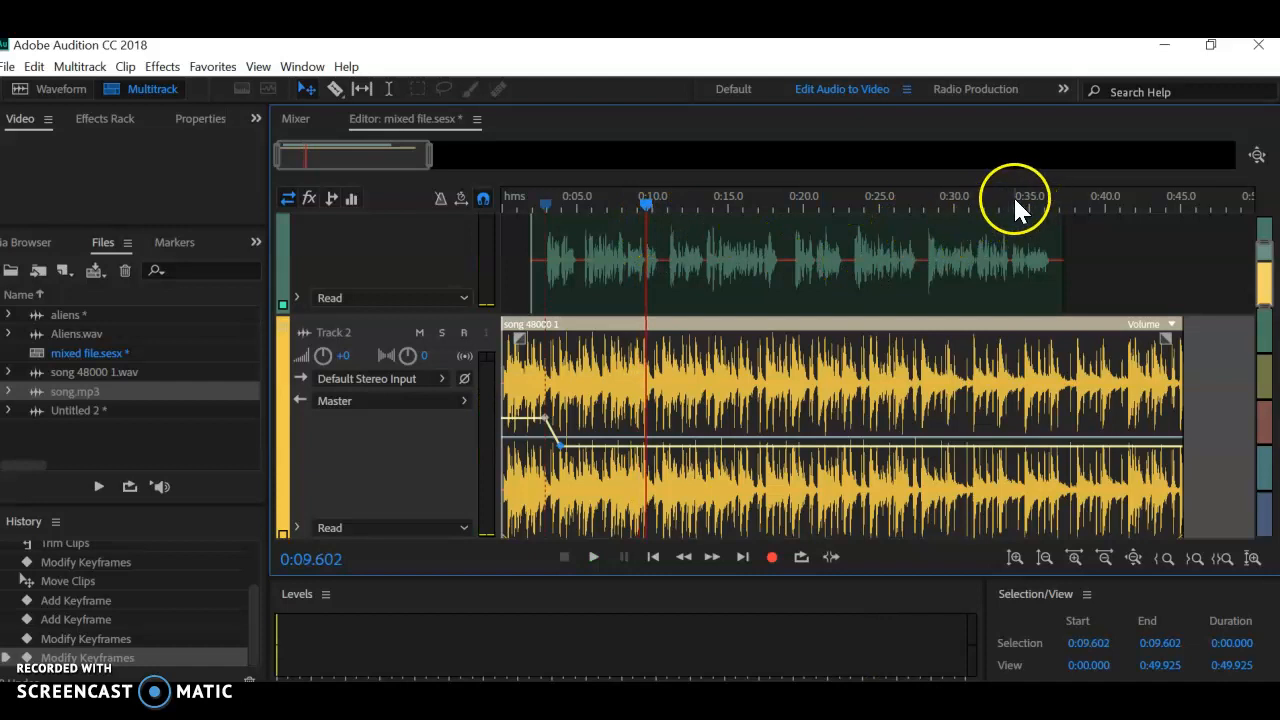
Step: Add song volume keyframes at about 35.3 and 36.3 seconds, raising the second to bring the music back, and play the speech ending before and after
left_click_drag(1011, 206, 1026, 199)
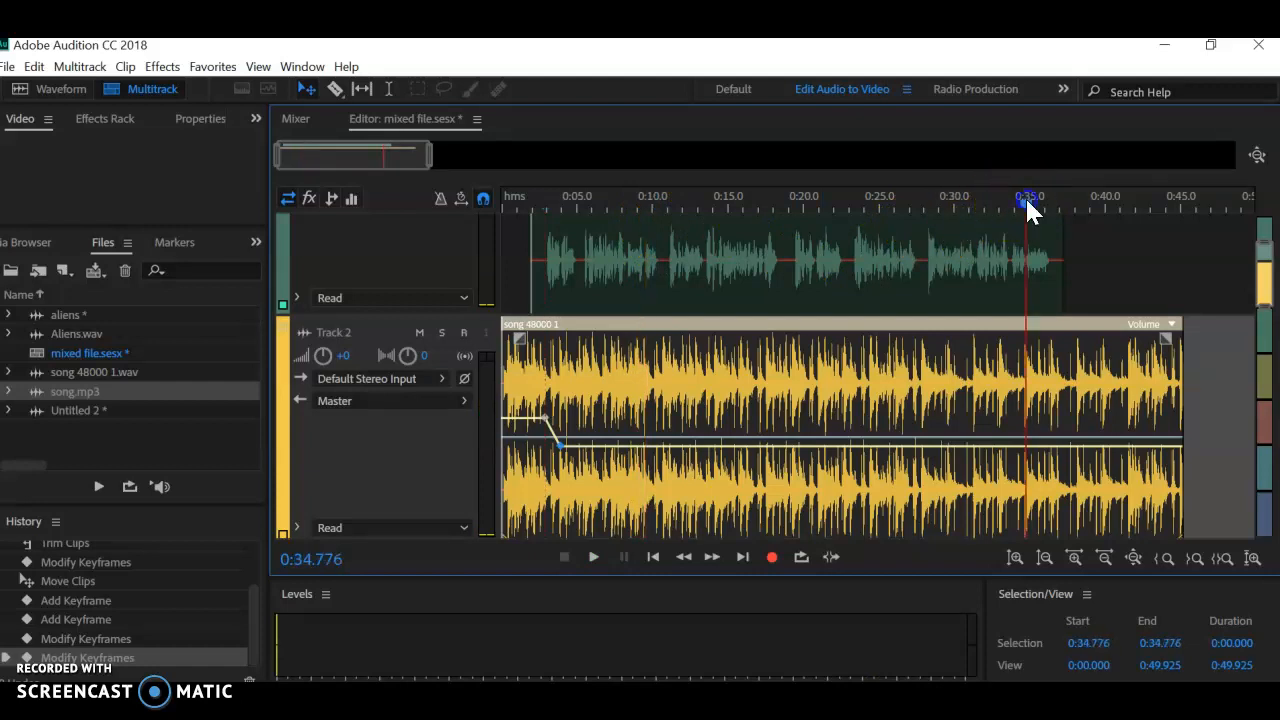
key("space")
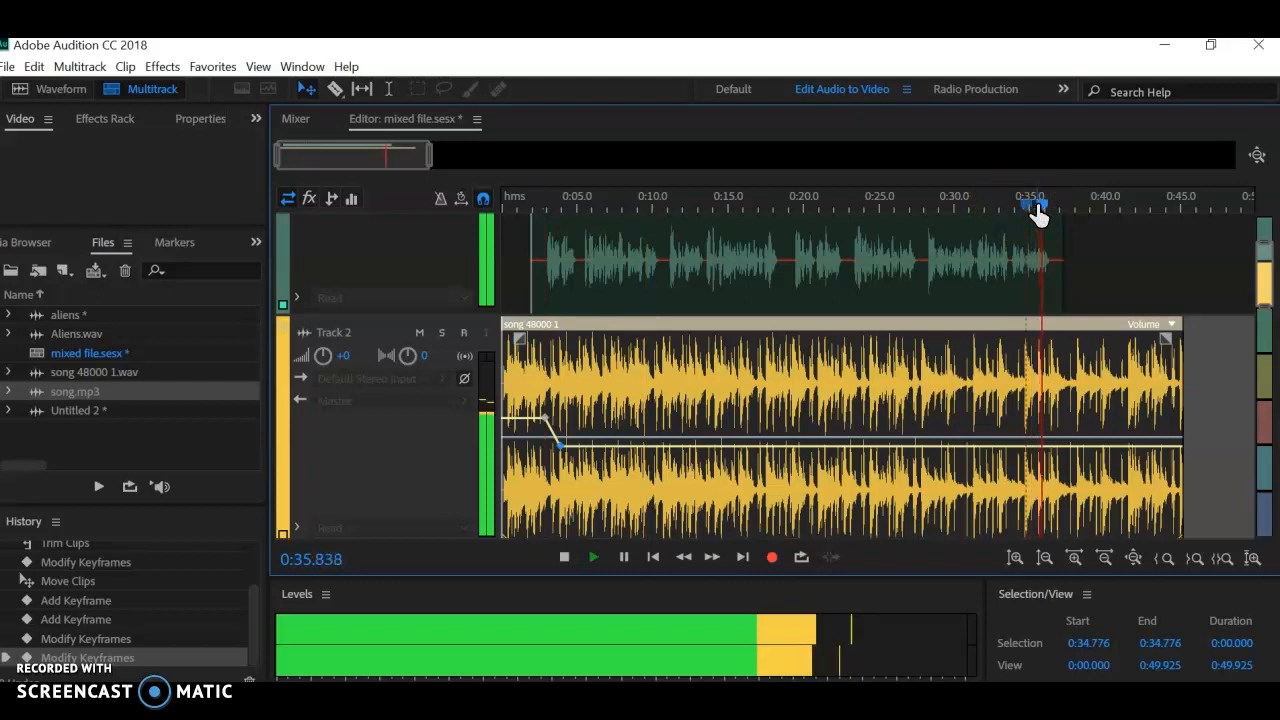
key("space")
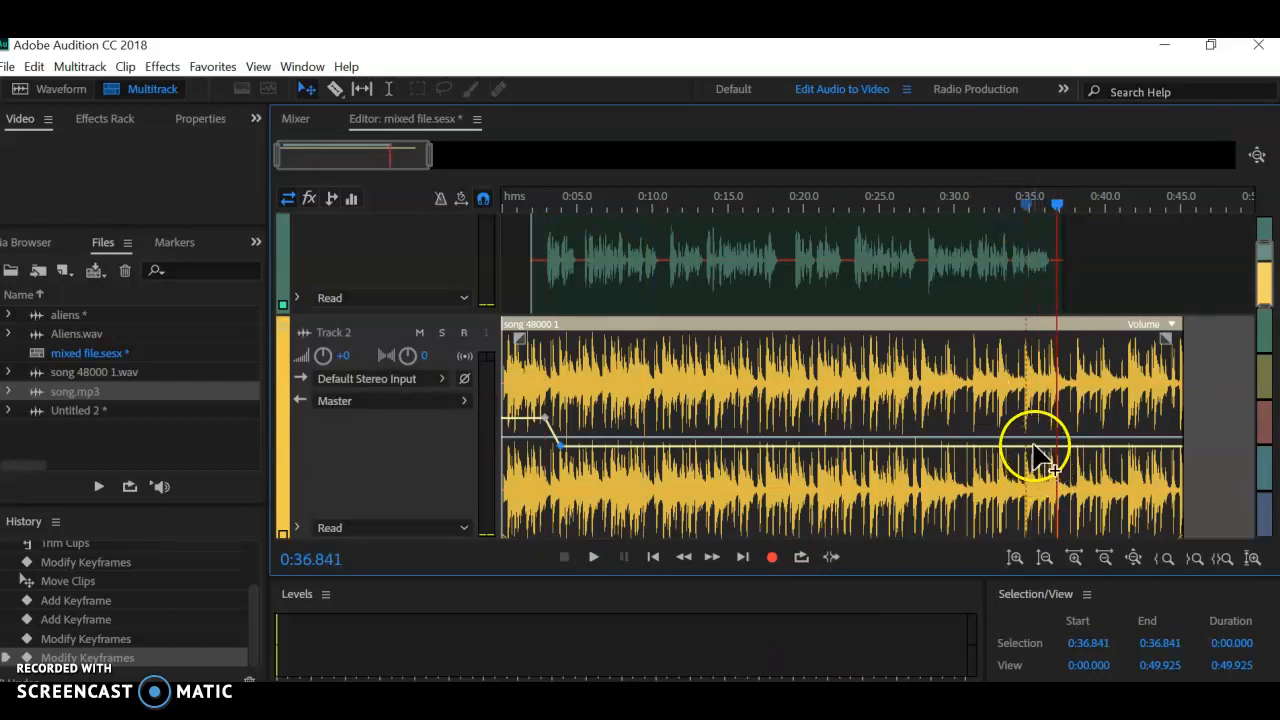
left_click(1034, 448)
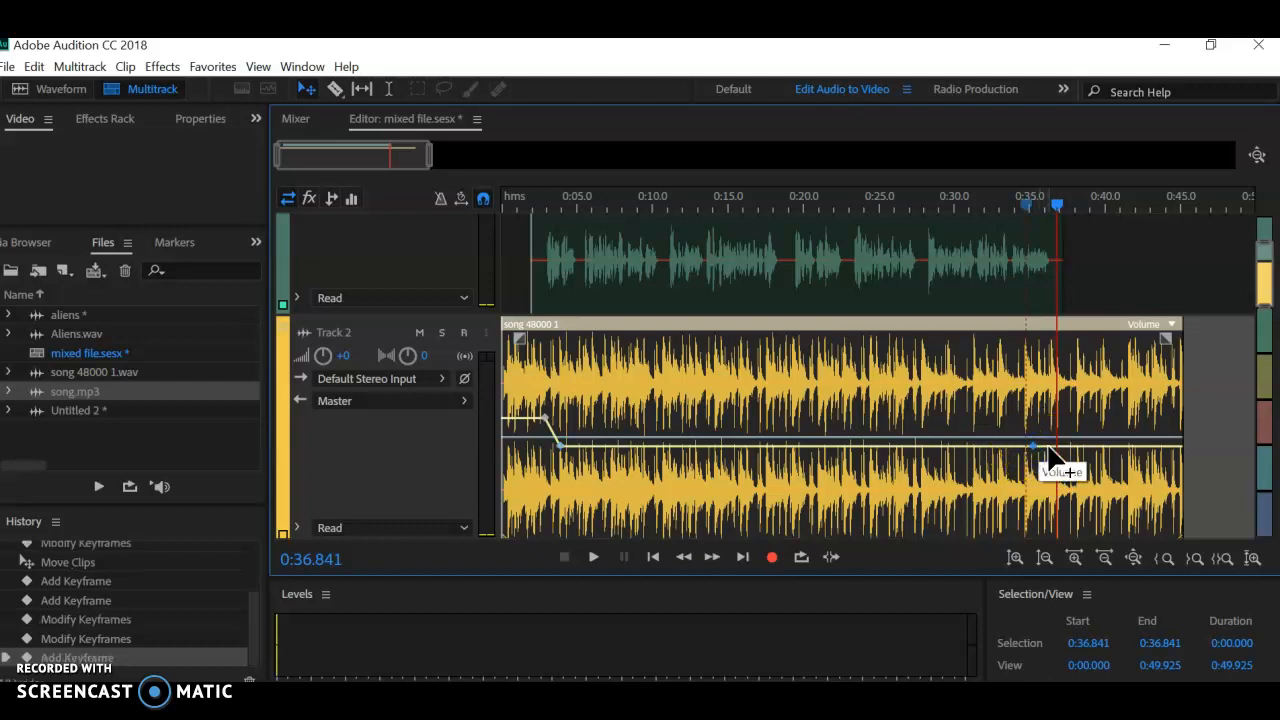
left_click(1050, 448)
left_click_drag(1050, 448, 1048, 413)
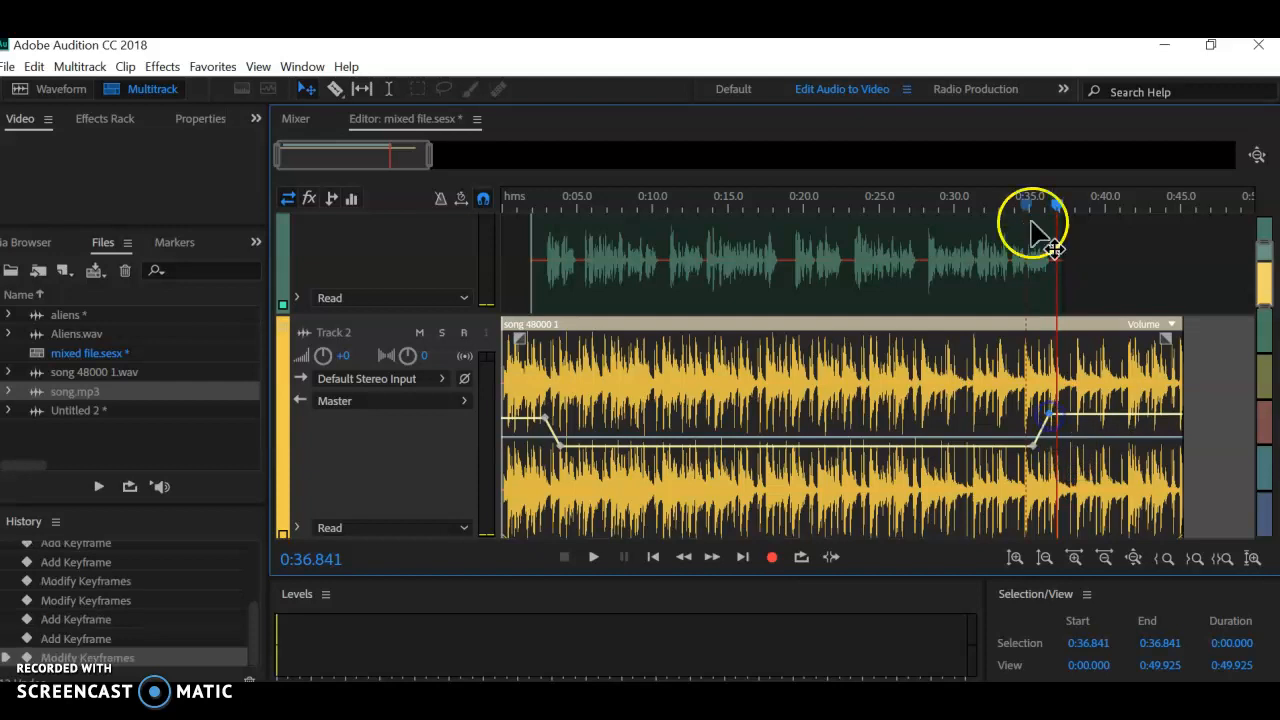
left_click_drag(998, 208, 1005, 201)
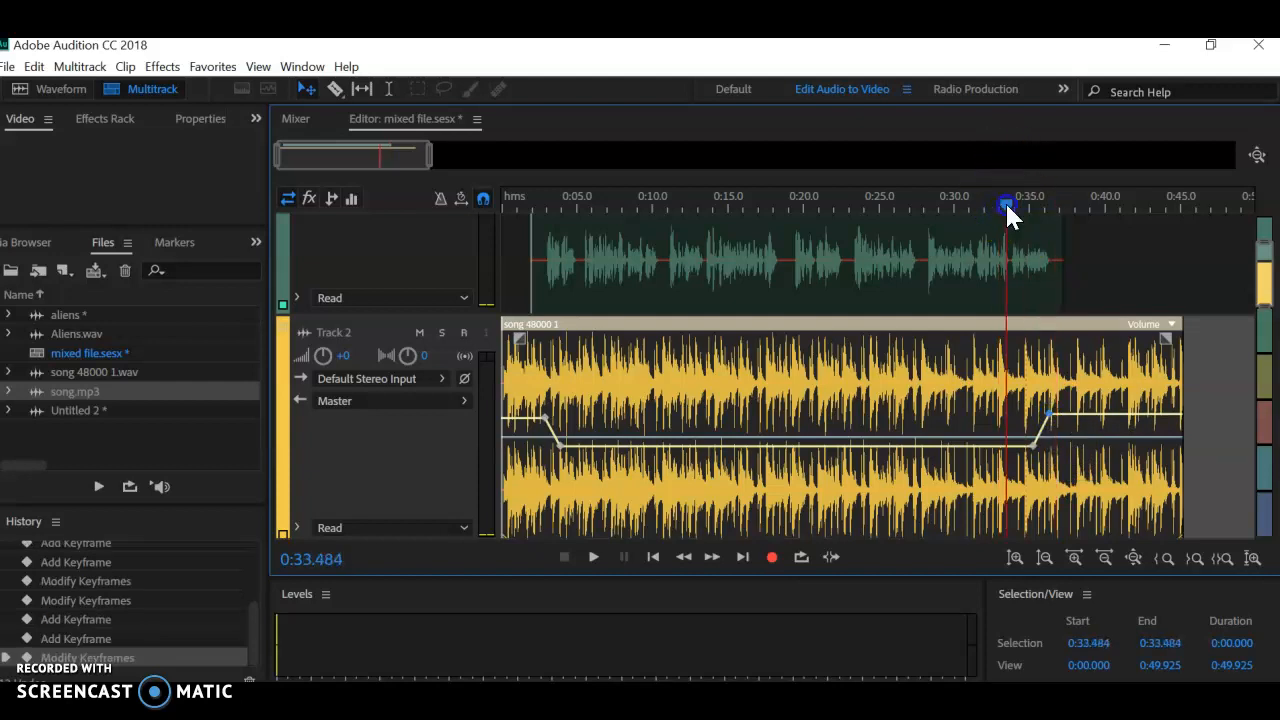
key("space")
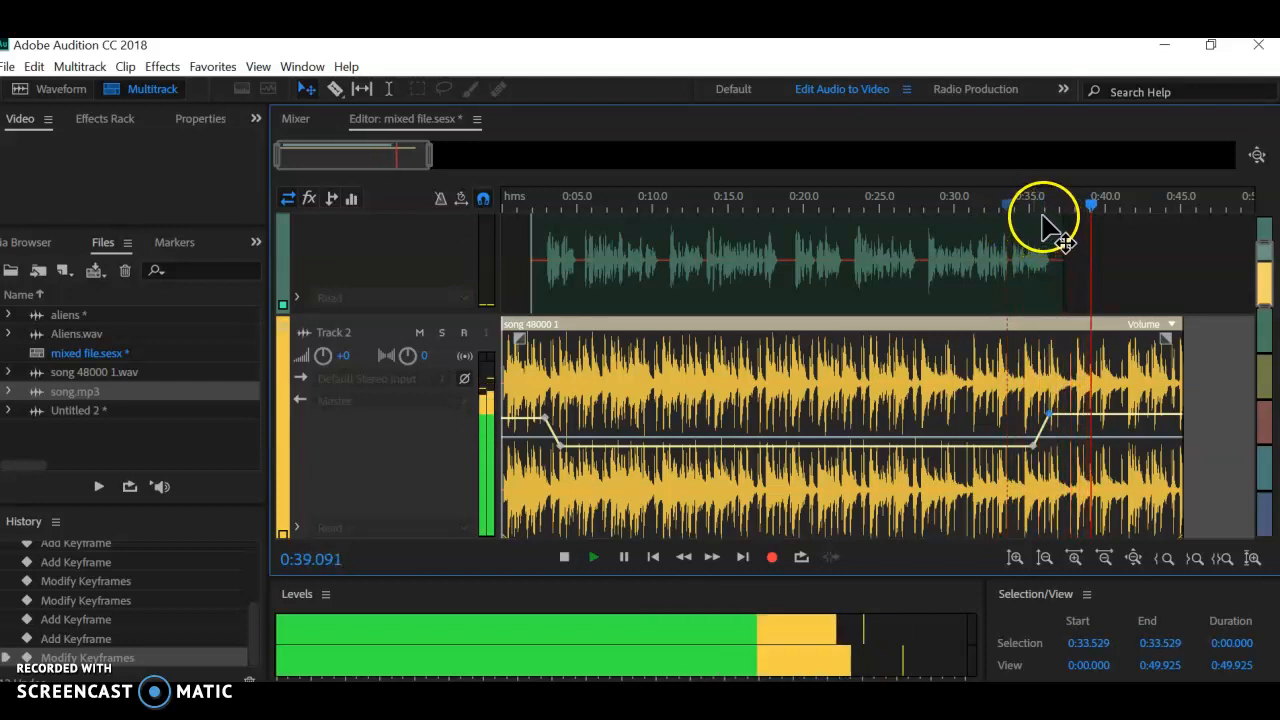
key("space")
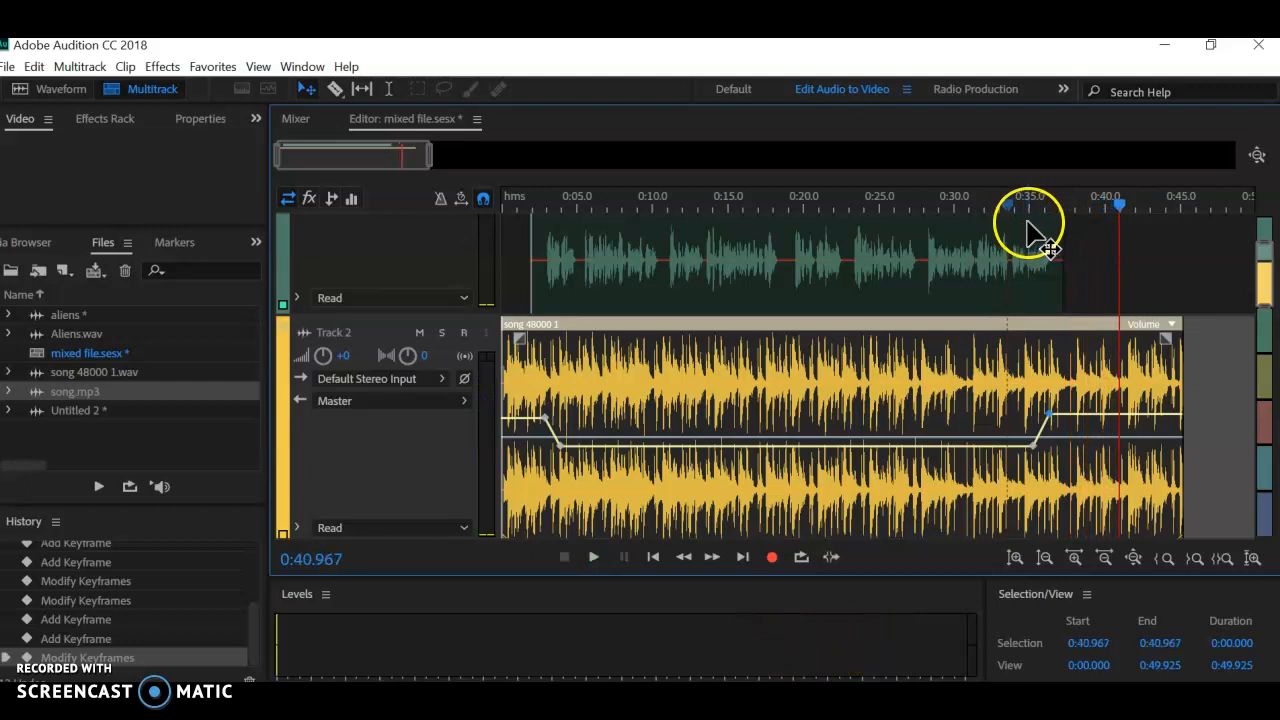
Step: Trim the end of the song clip back to about 43 seconds and play the ending from 40.967 seconds
left_click_drag(1180, 358, 1148, 360)
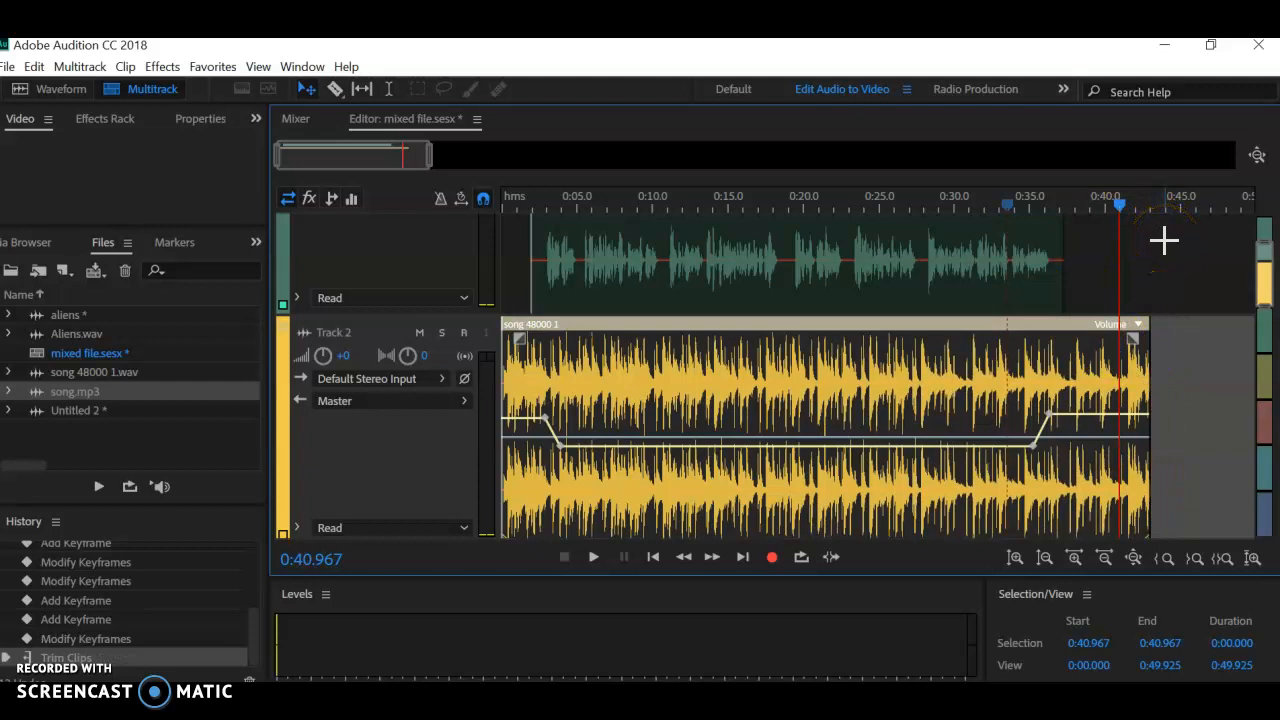
key("space")
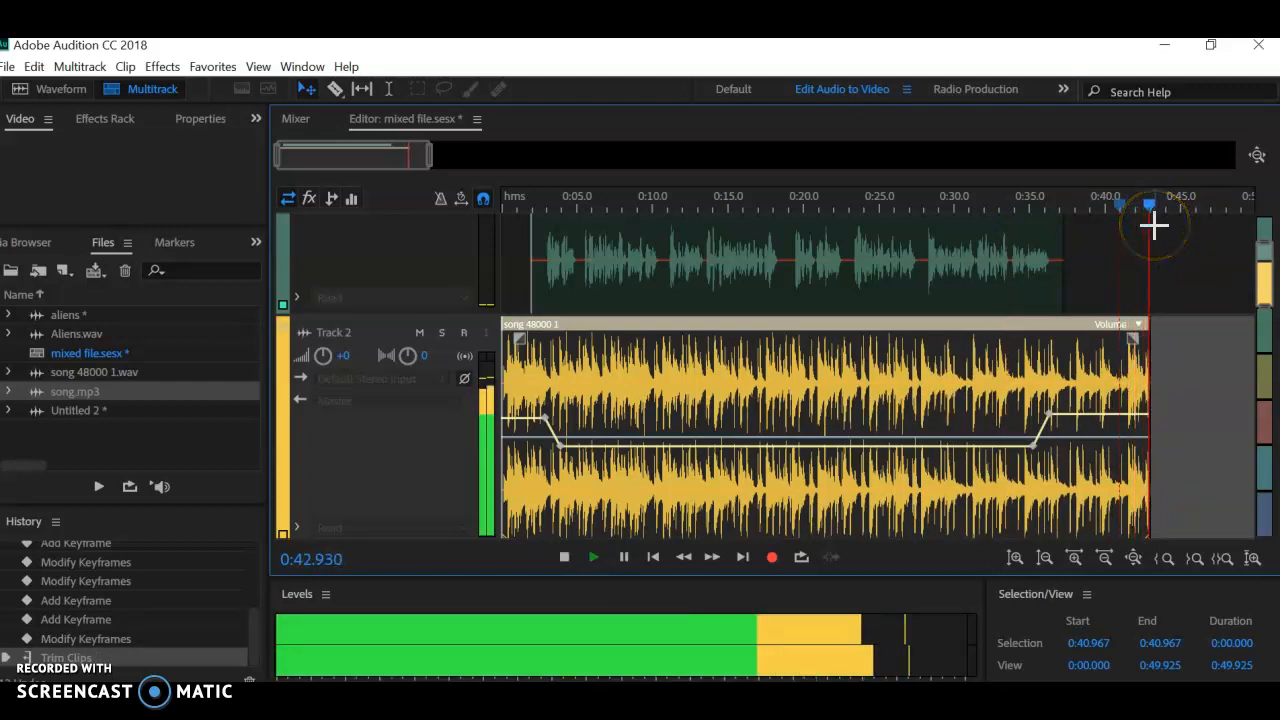
left_click(1150, 250)
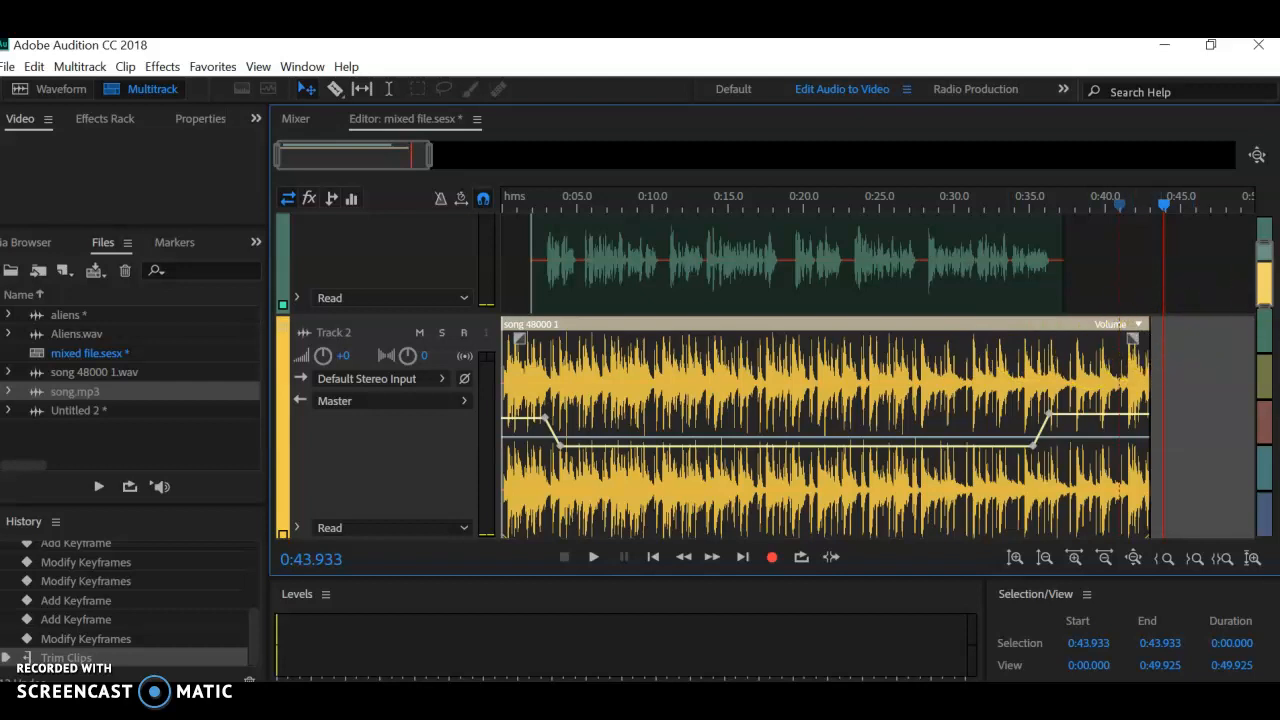
Step: Add a fade-out about 4 seconds long to the end of the song clip and play it from 38.965 seconds
left_click_drag(1134, 342, 1074, 352)
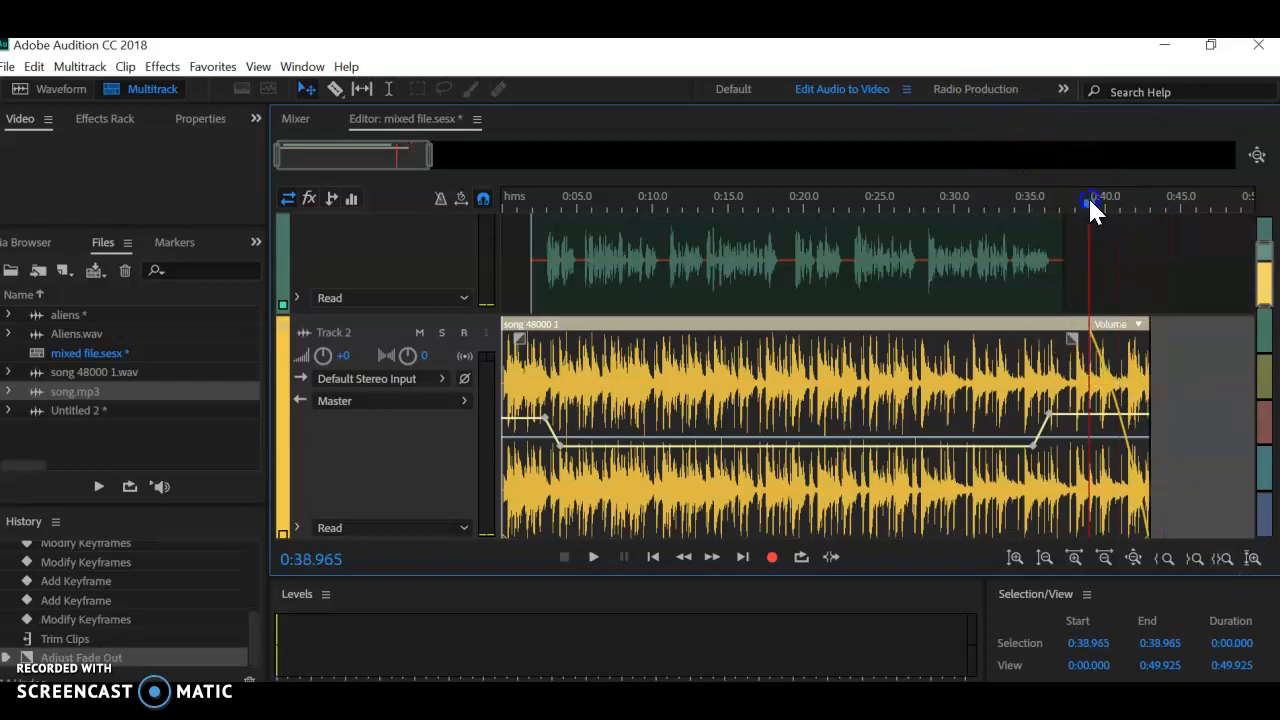
key("space")
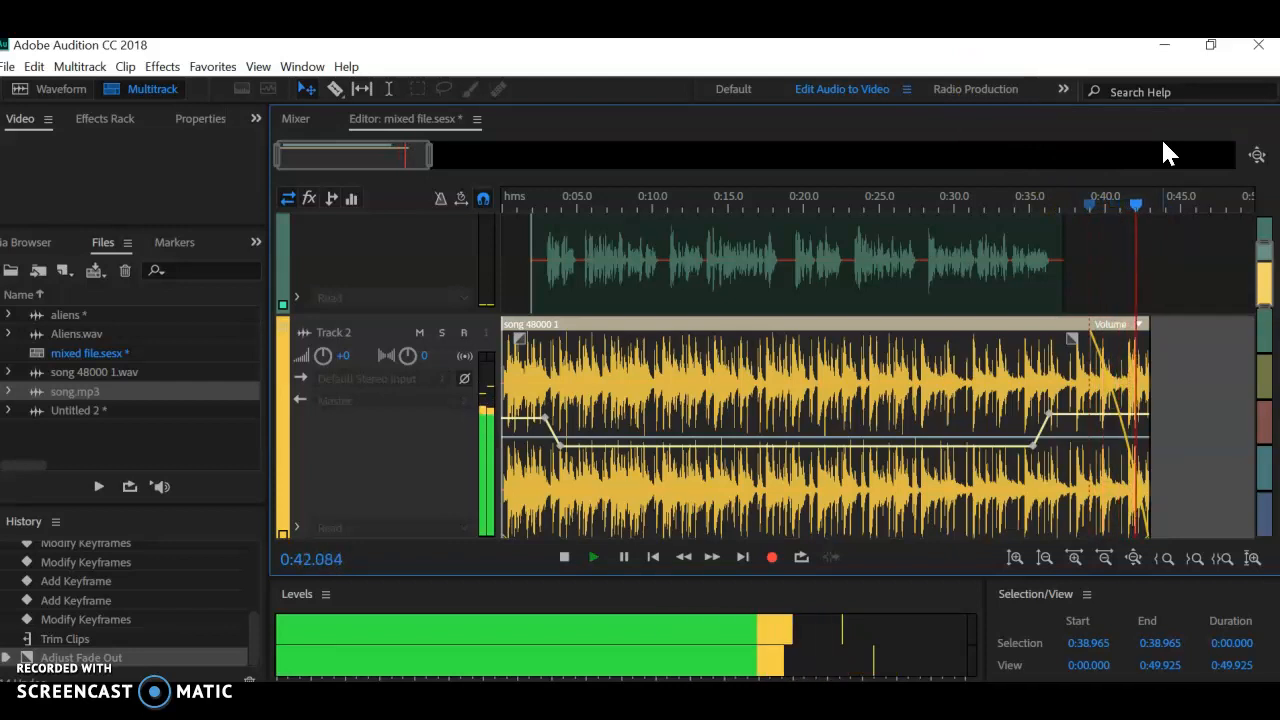
key("space")
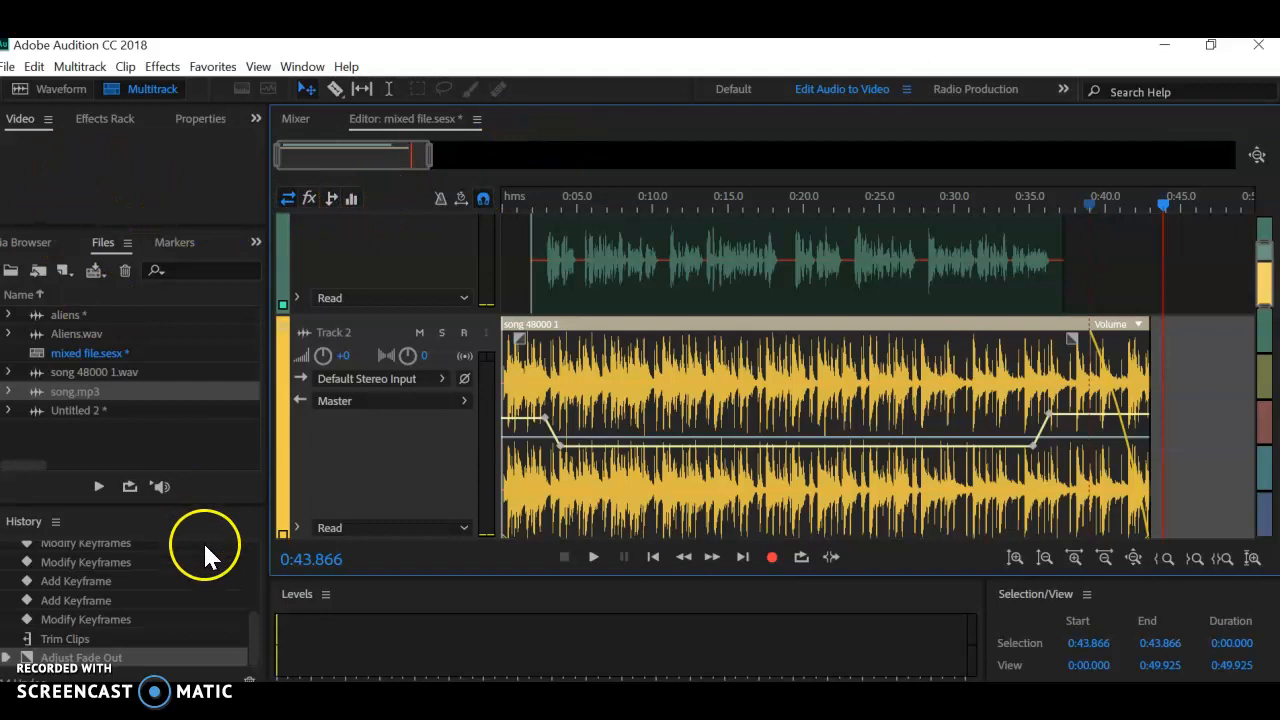
Step: Save the session as mixed file.sesx in the personal folder on FLASH DRIVE (D:), keeping the Audition Session format
left_click(7, 66)
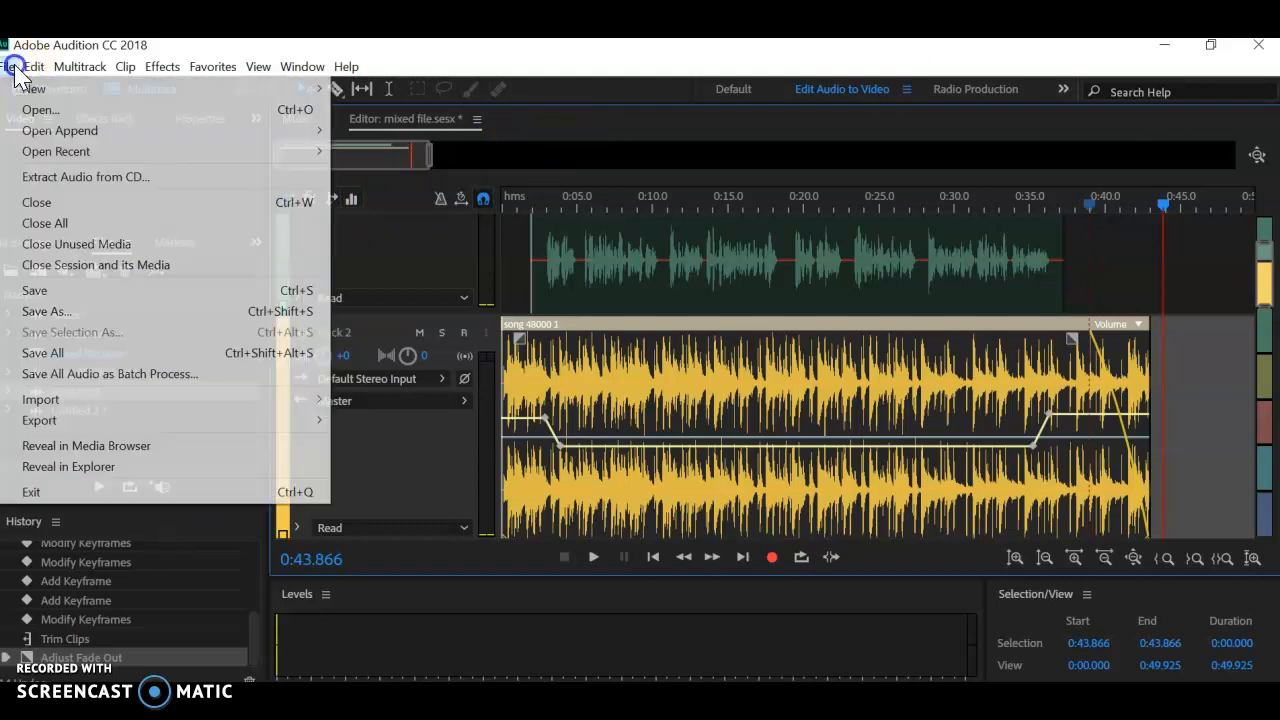
left_click(45, 310)
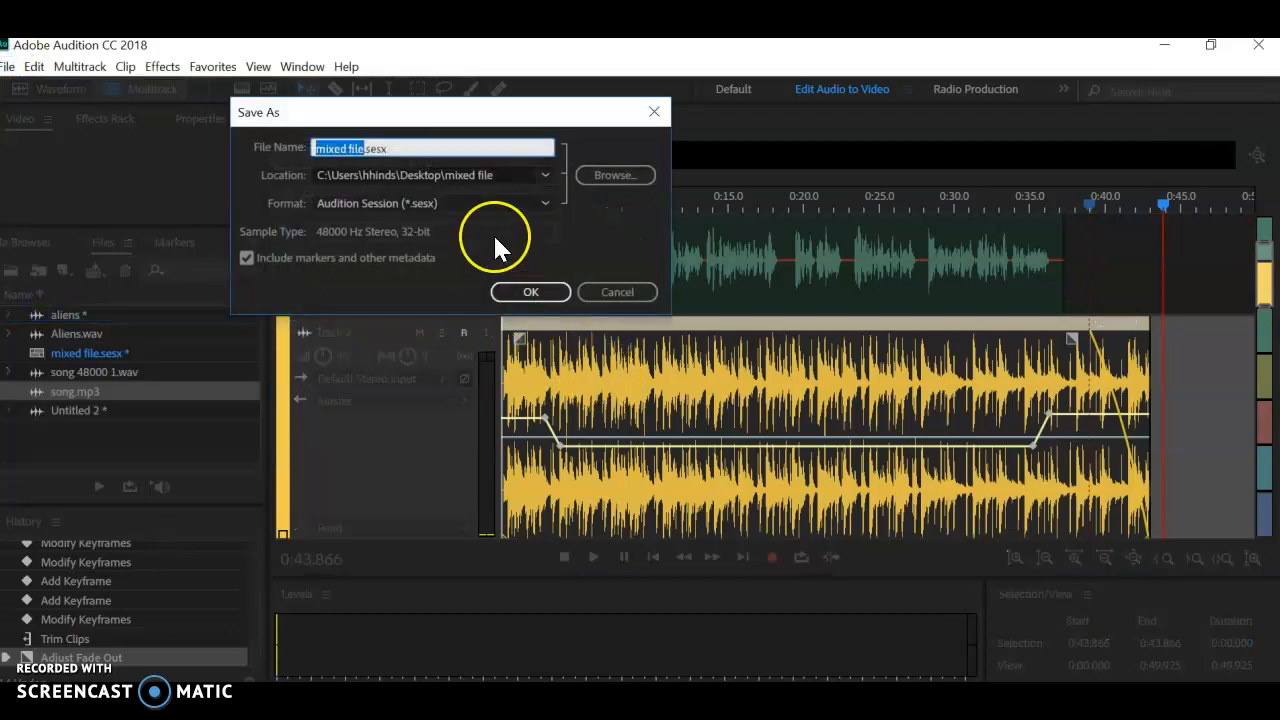
left_click(401, 147)
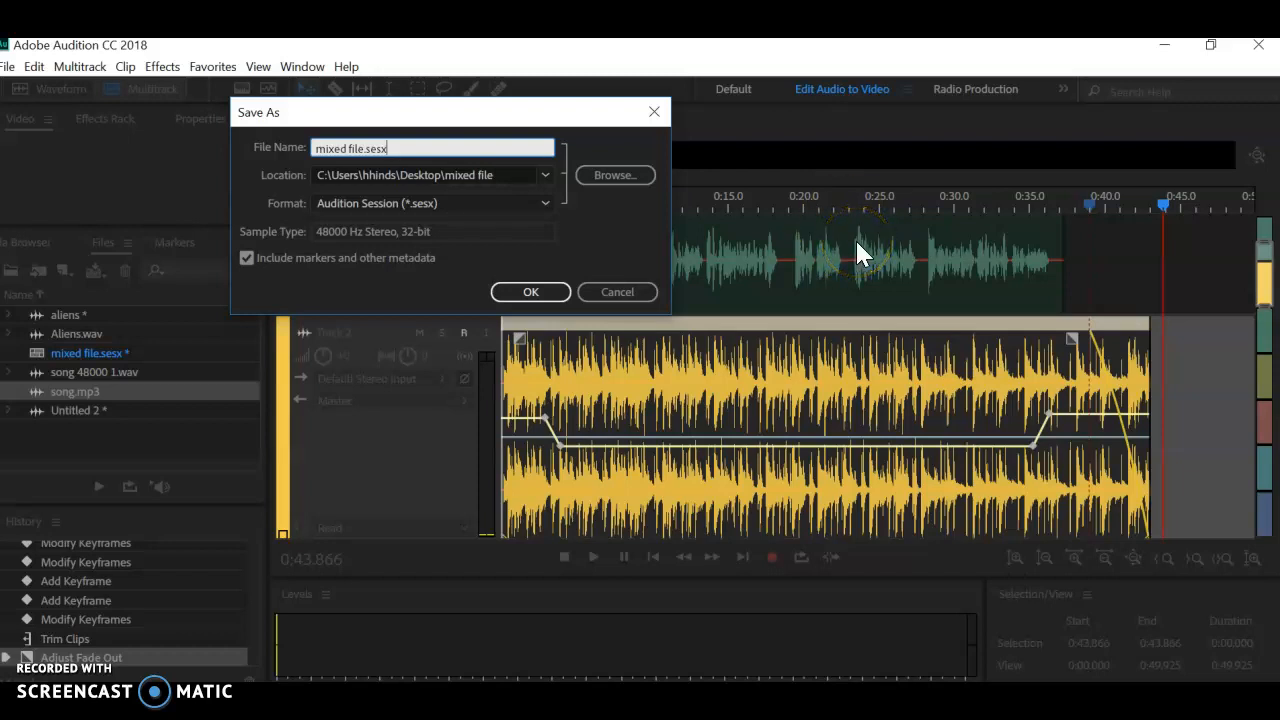
left_click(619, 177)
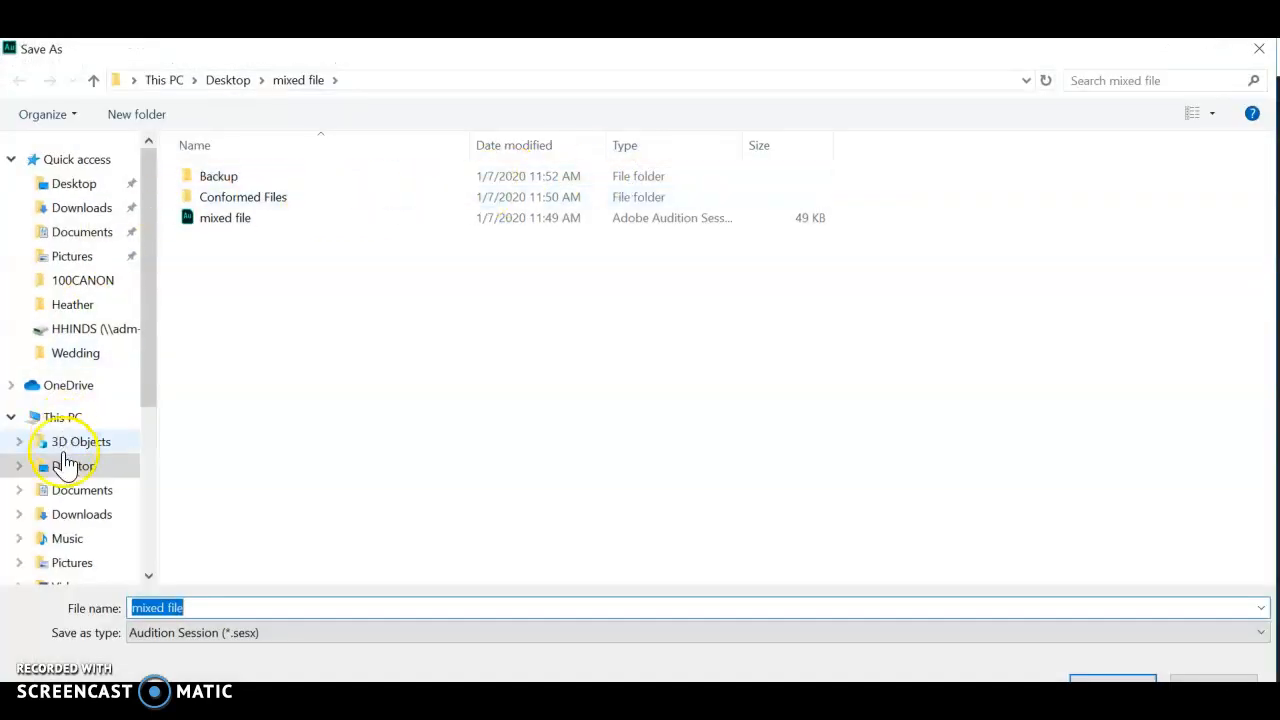
scroll(65, 462, "down", 2)
left_click(80, 530)
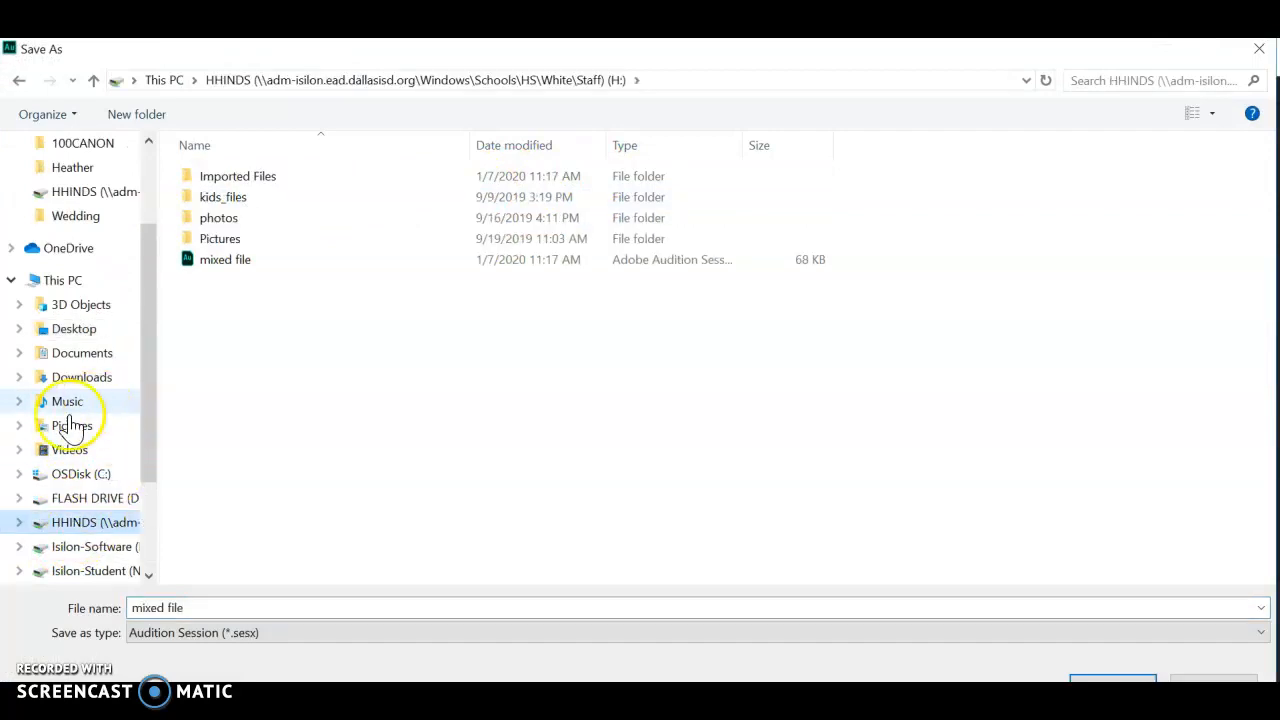
left_click(52, 497)
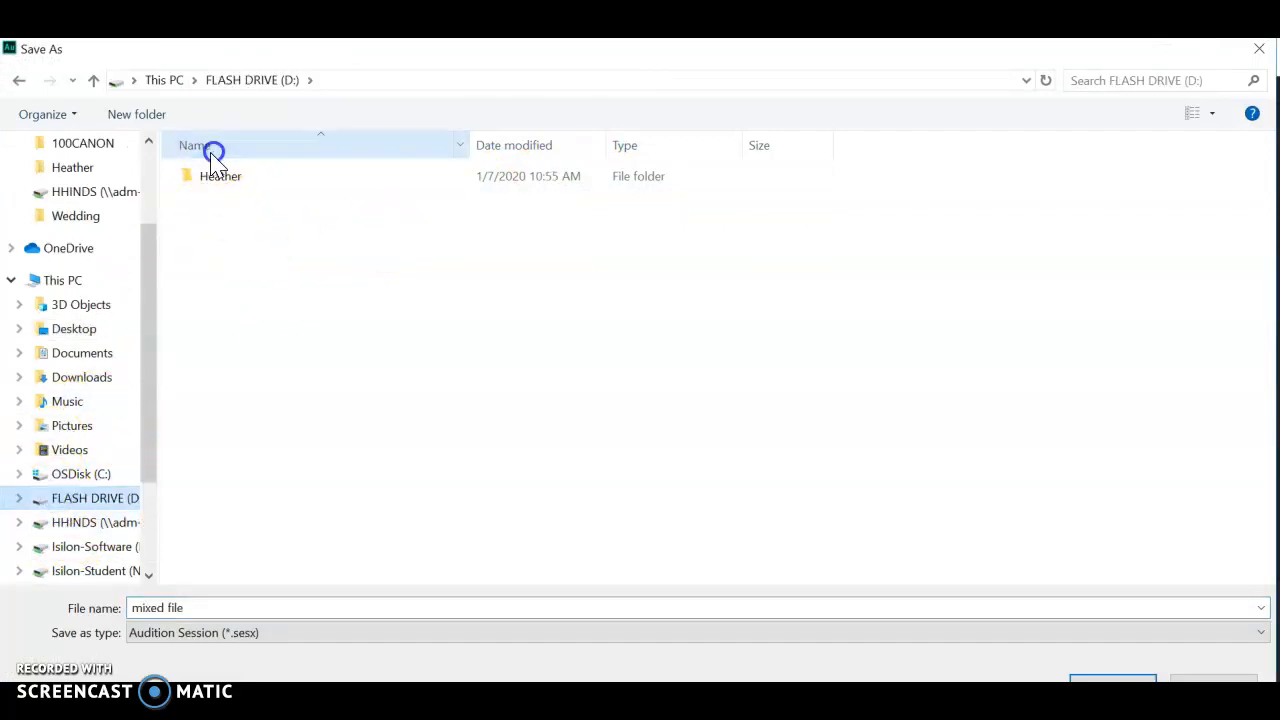
double_click(212, 178)
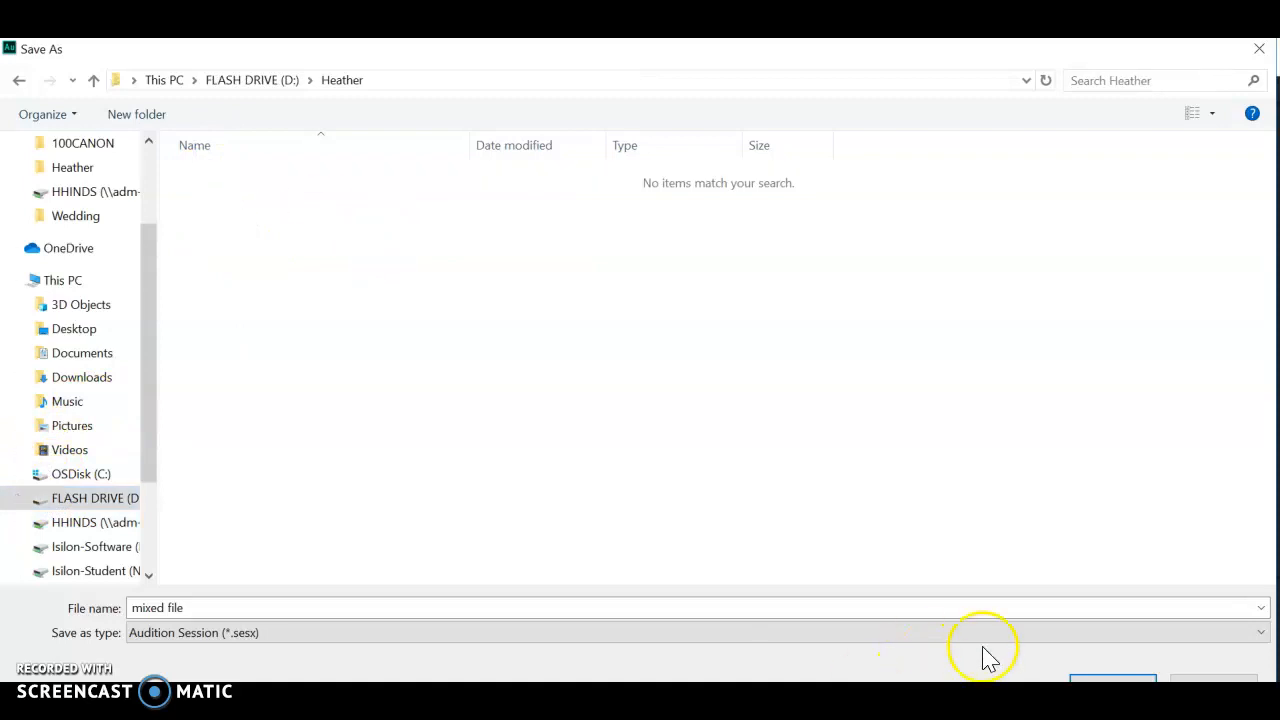
left_click(1105, 676)
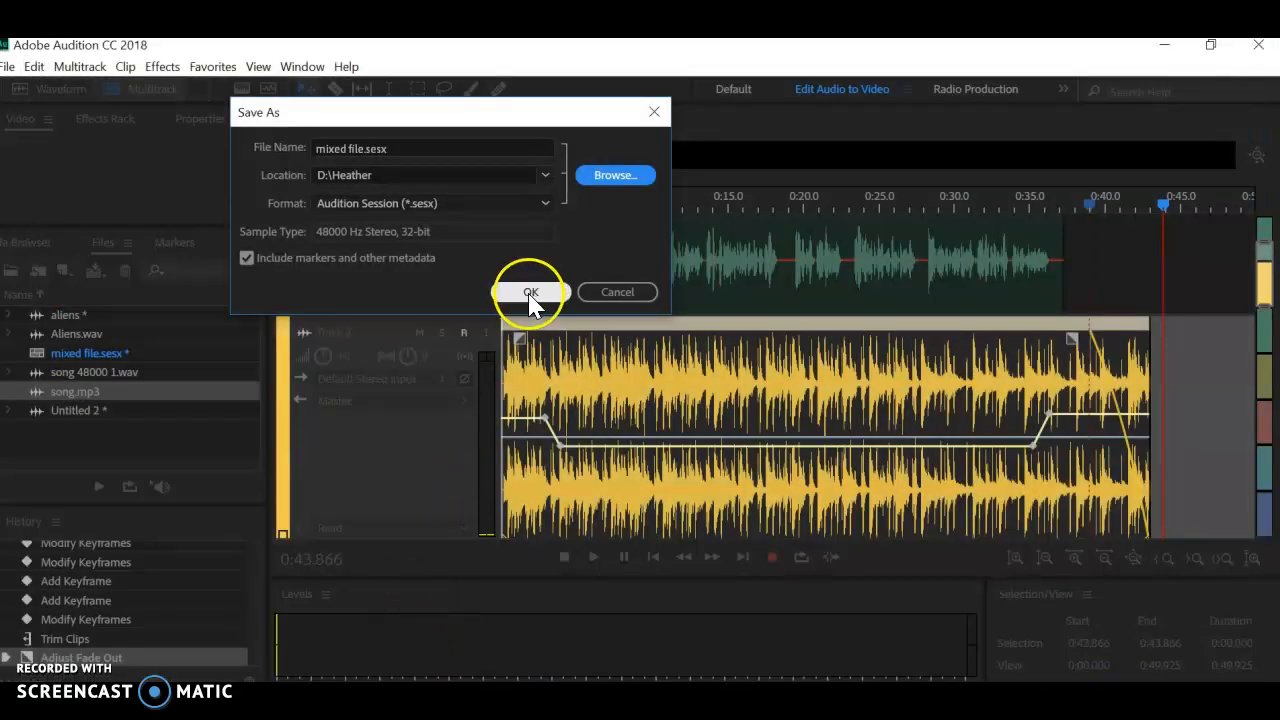
left_click(530, 294)
left_click(747, 427)
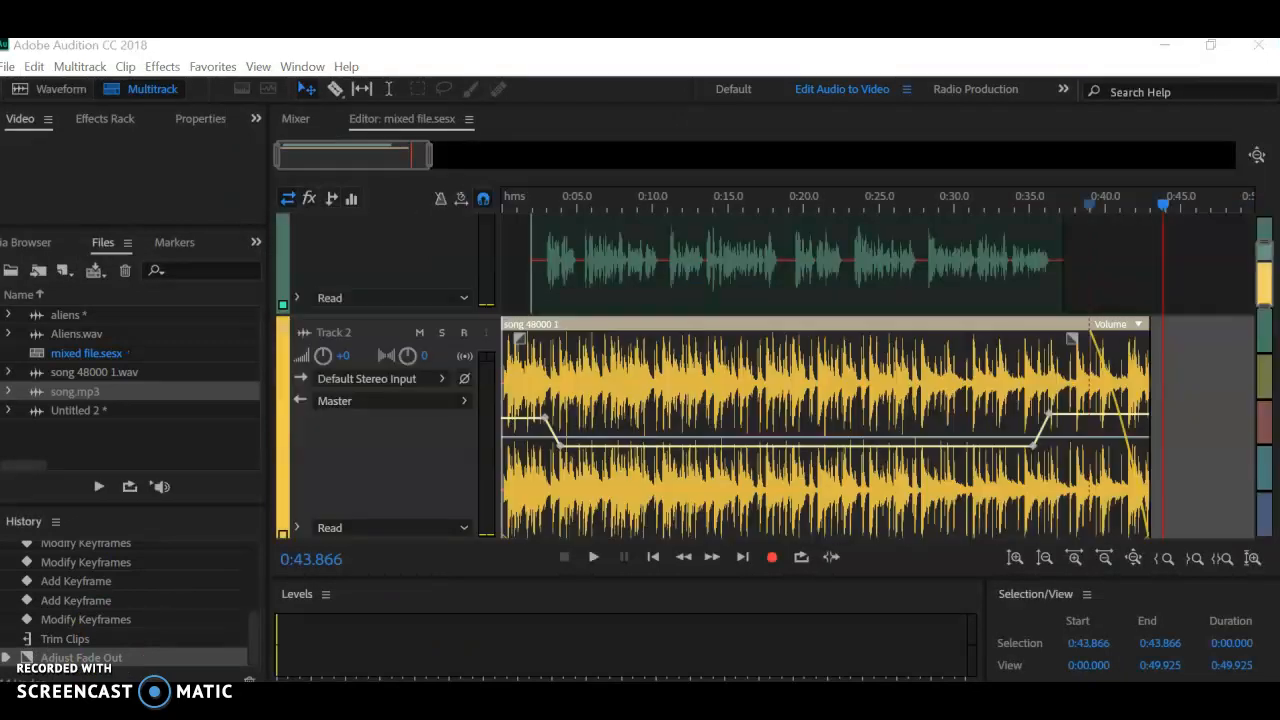
Step: Export a multitrack mixdown of the entire session as the MP3 file mixed file_mixdown.mp3 on drive H:, overwriting the existing file
left_click(9, 67)
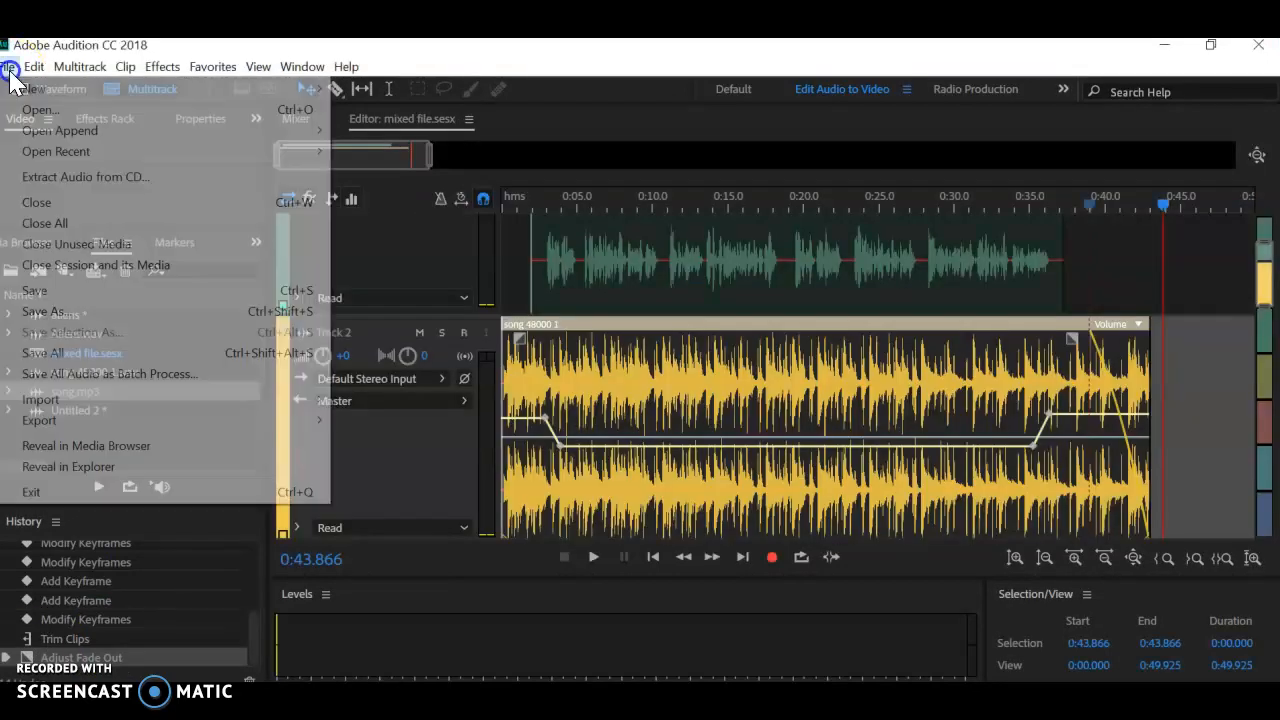
left_click(107, 420)
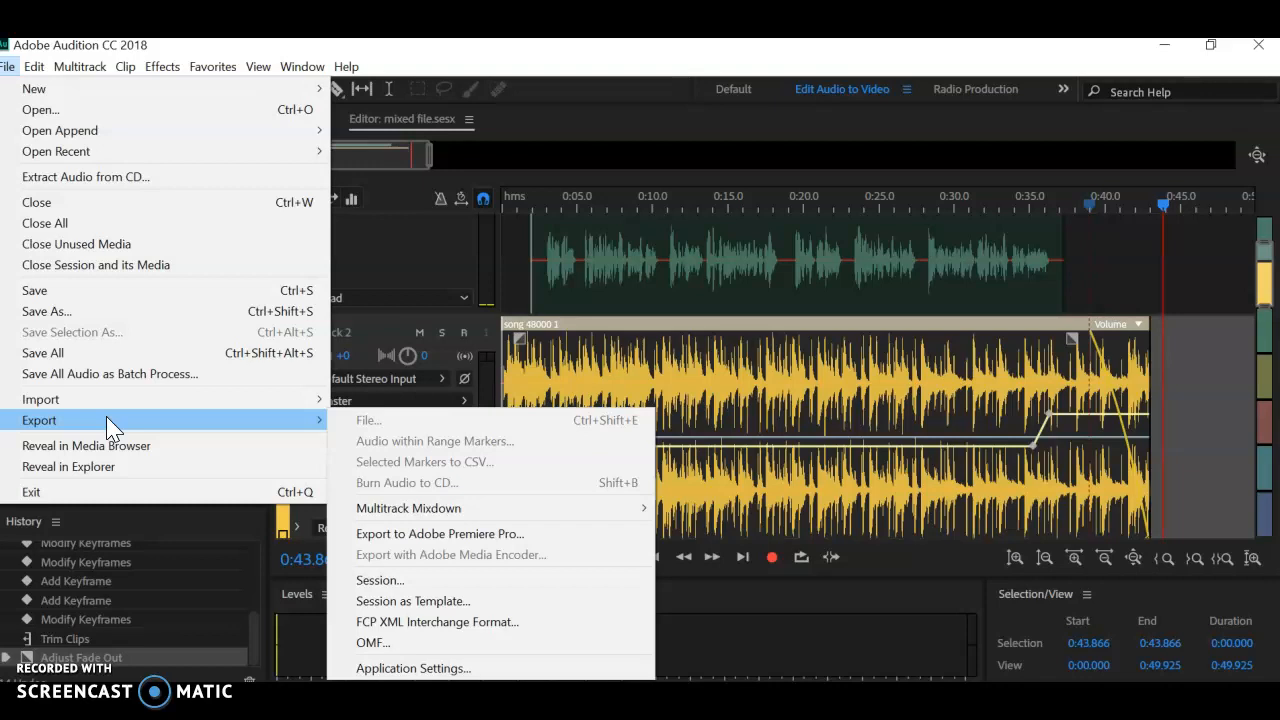
left_click(486, 508)
left_click(745, 530)
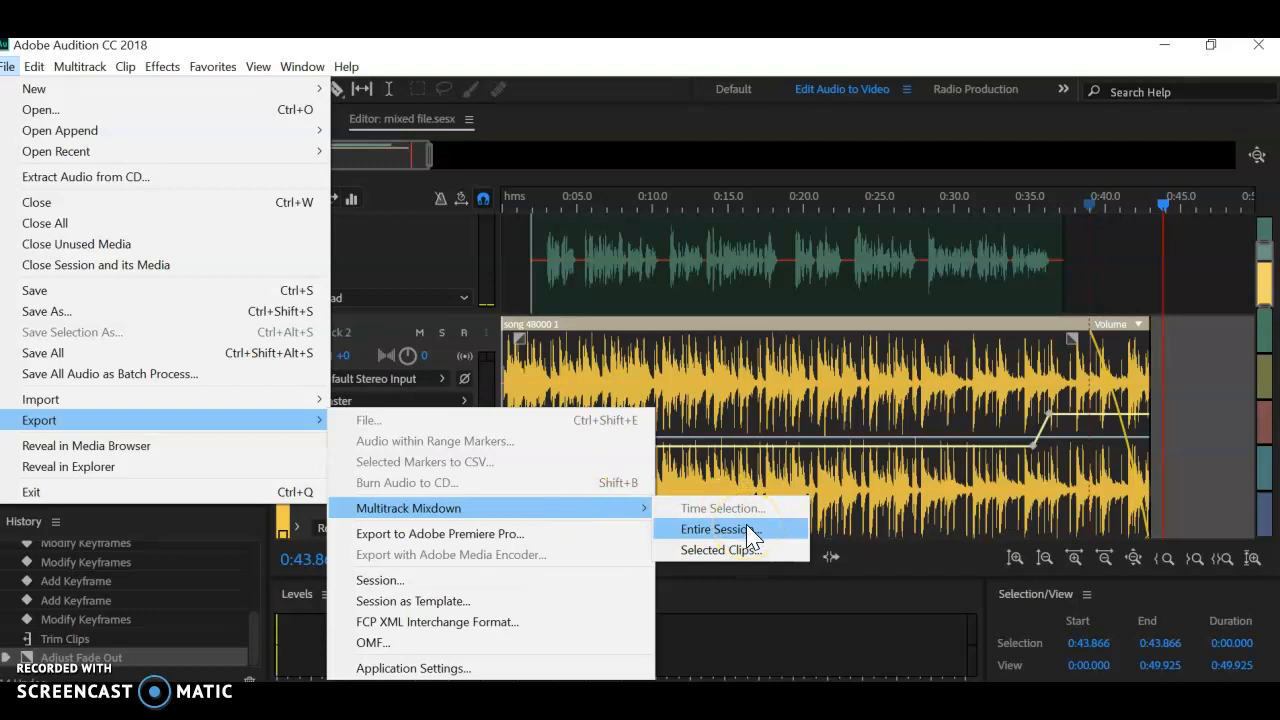
left_click(746, 524)
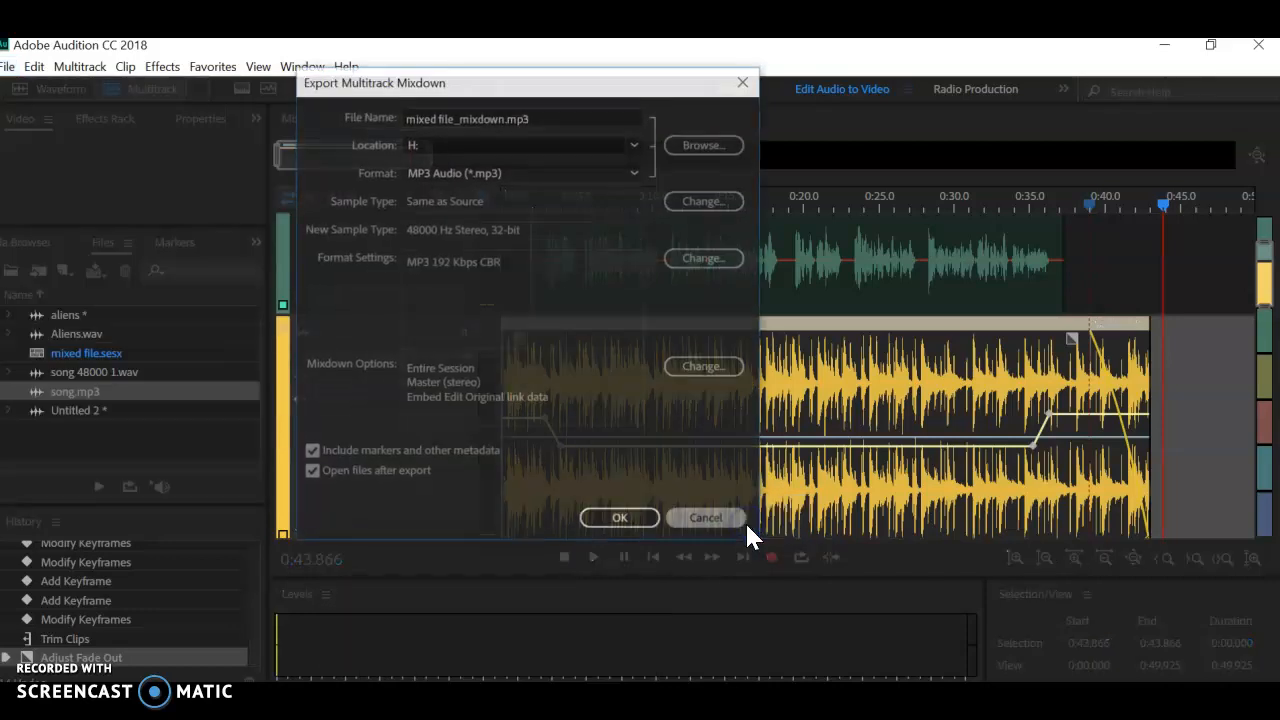
left_click(718, 145)
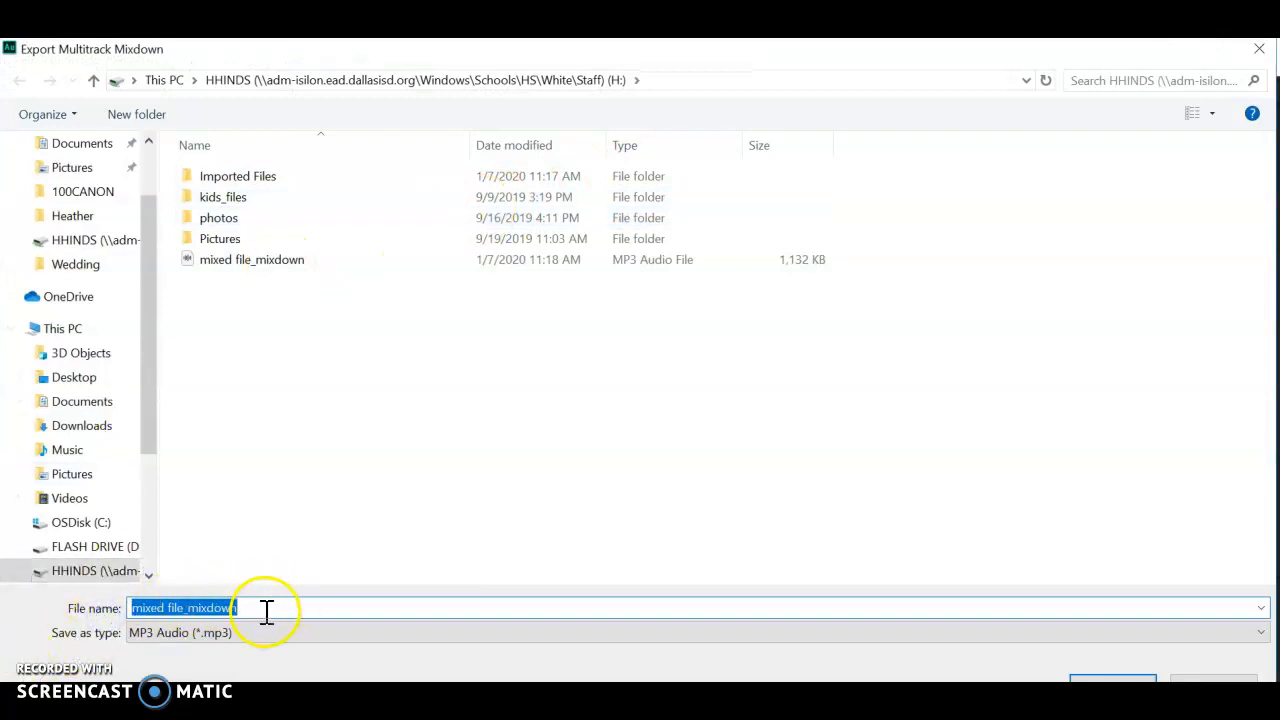
left_click(210, 640)
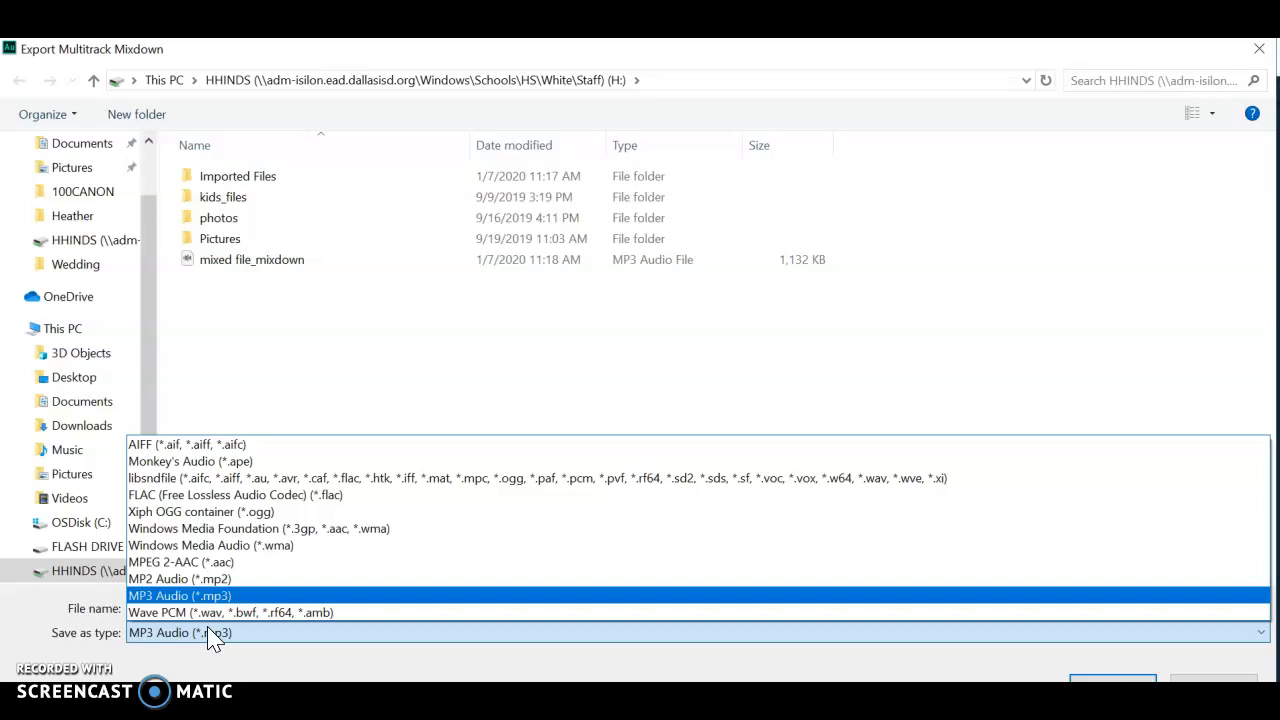
left_click(1157, 679)
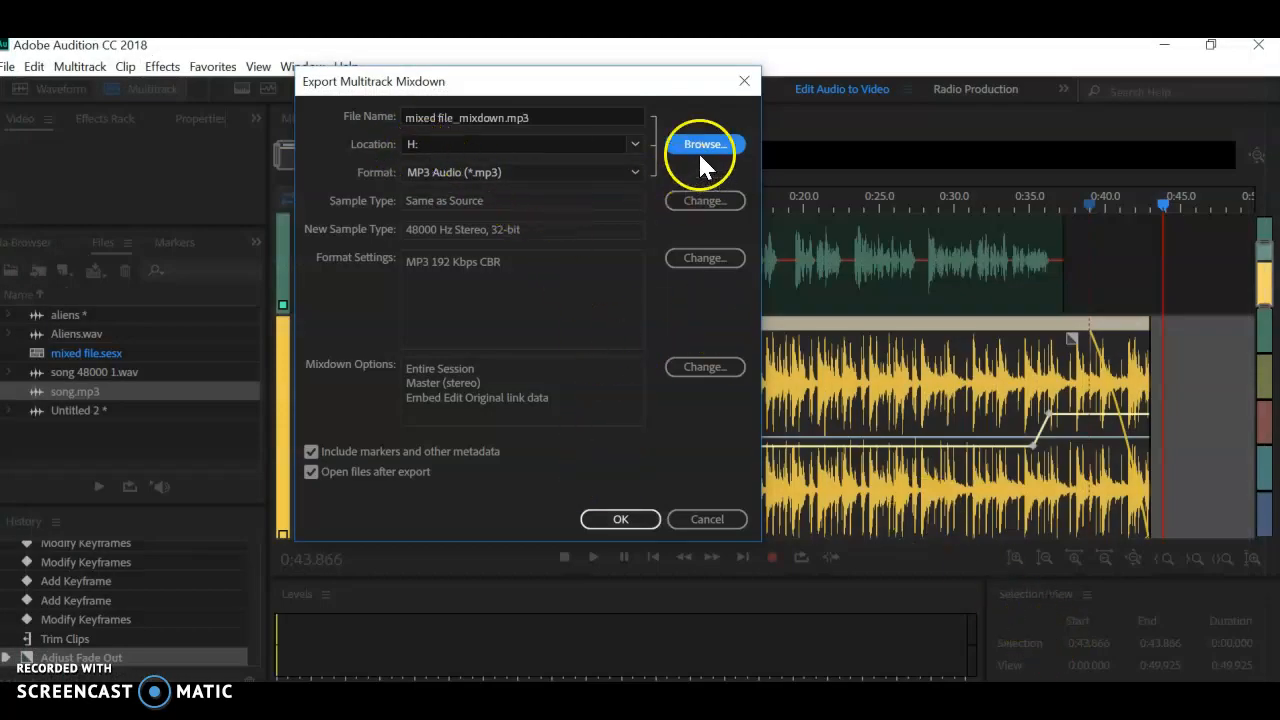
left_click(620, 522)
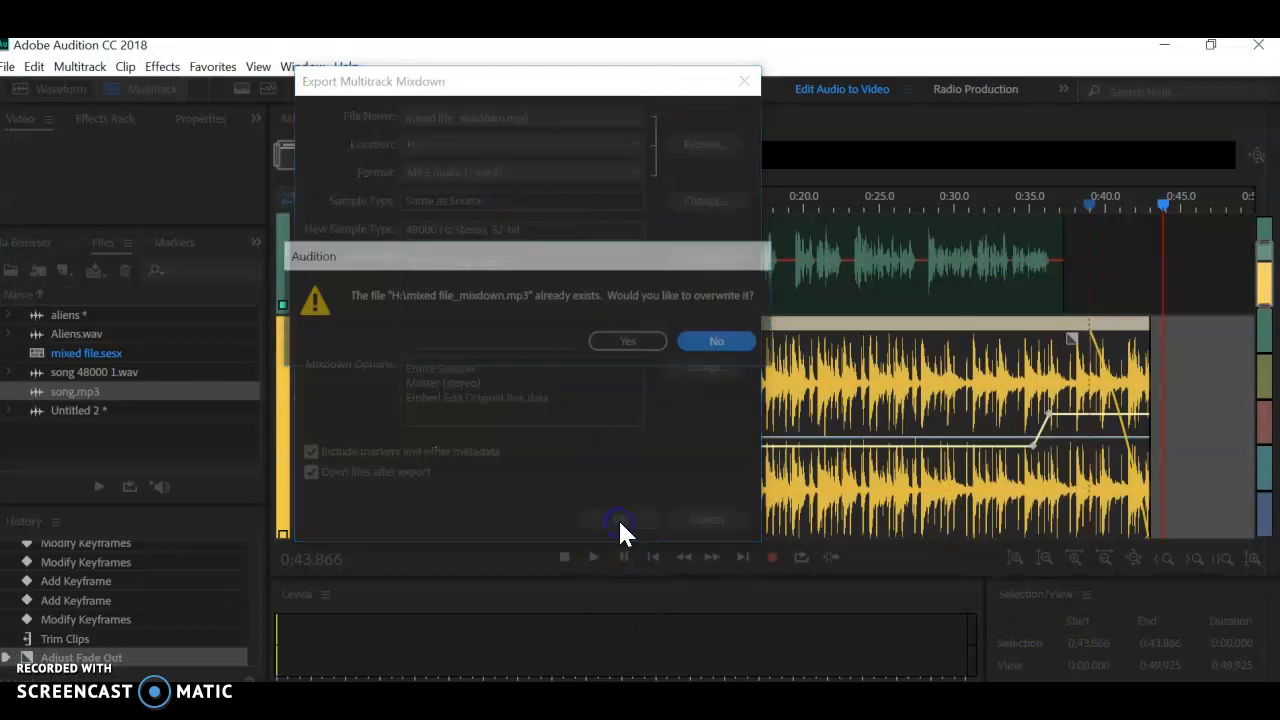
left_click(629, 348)
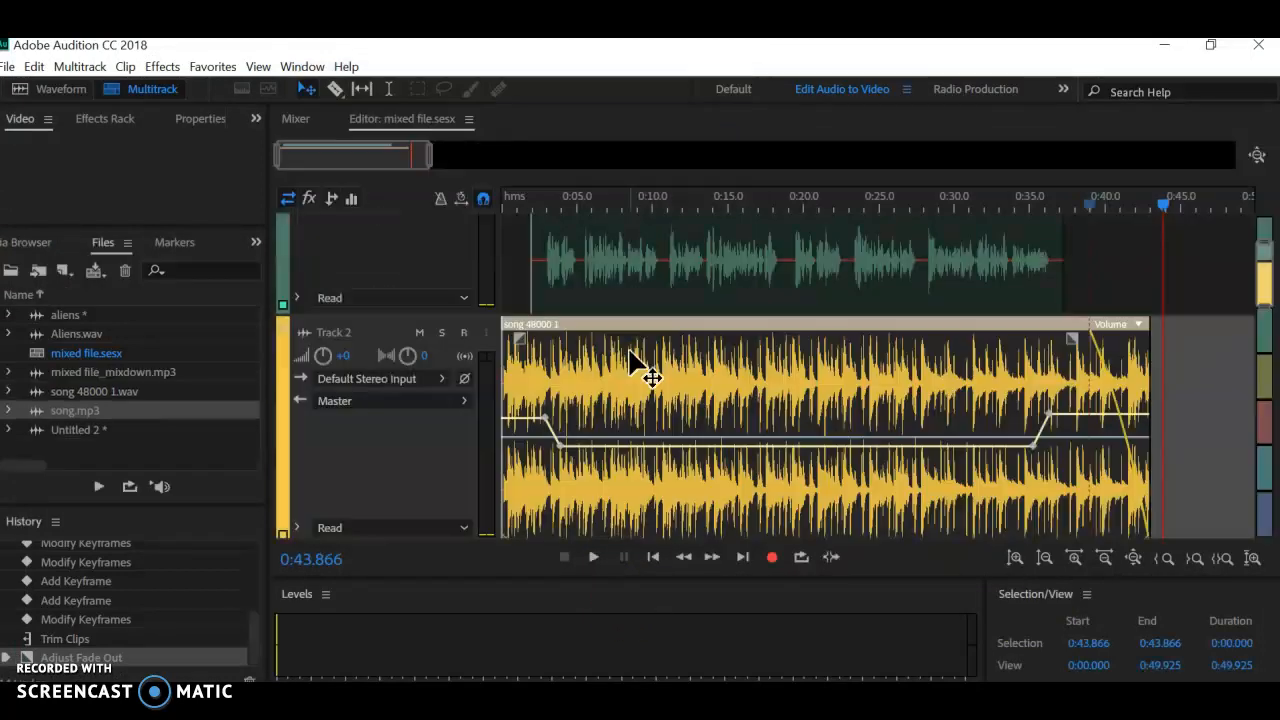